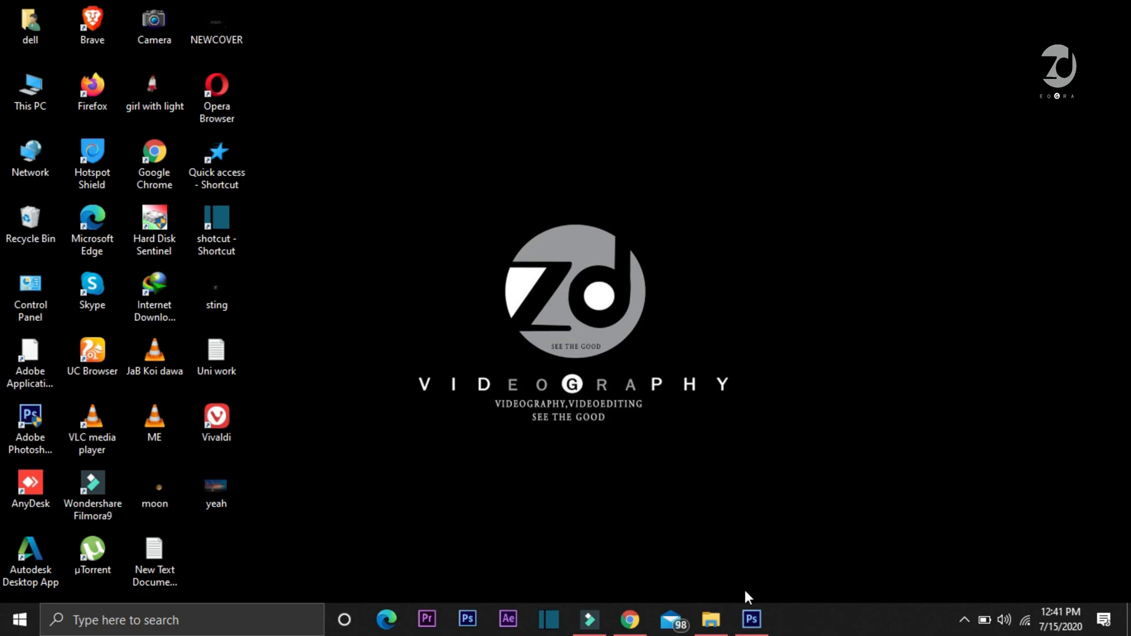
# Switch to Photoshop and create a 3500 × 2000 pixel RGB document at 300 pixels/inch with a white background
pyautogui.click(751, 618)
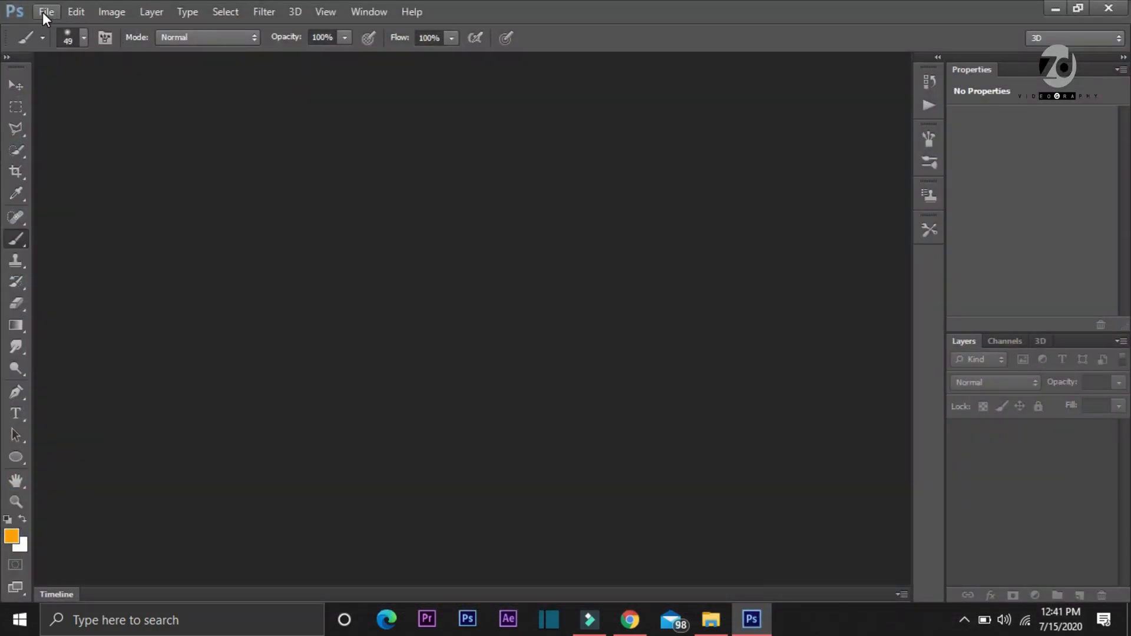
pyautogui.click(42, 12)
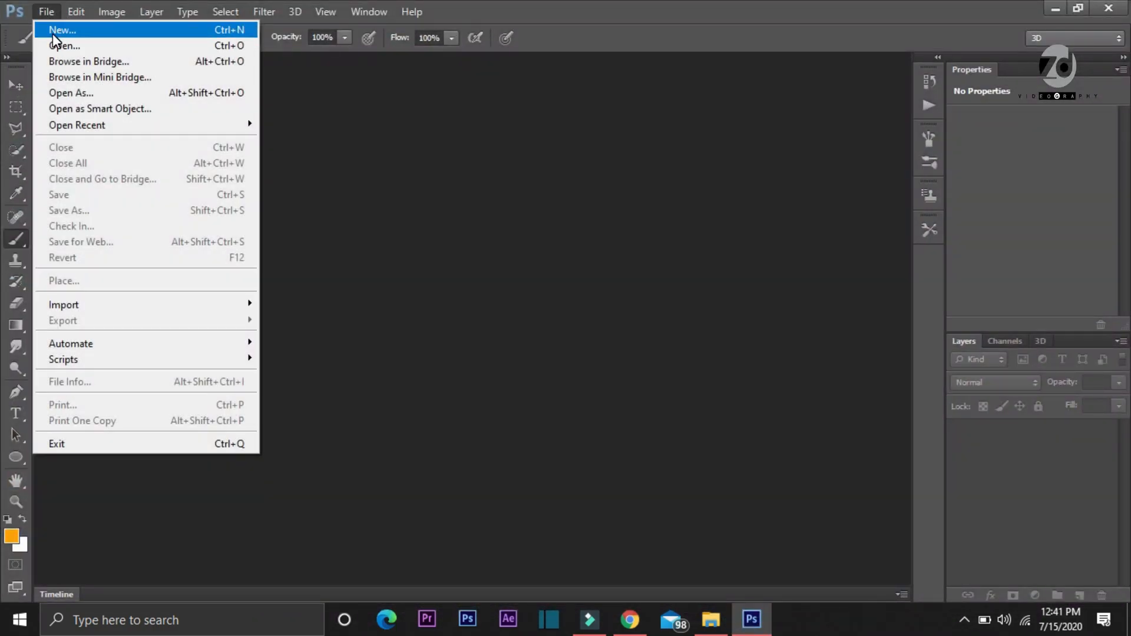
pyautogui.click(53, 36)
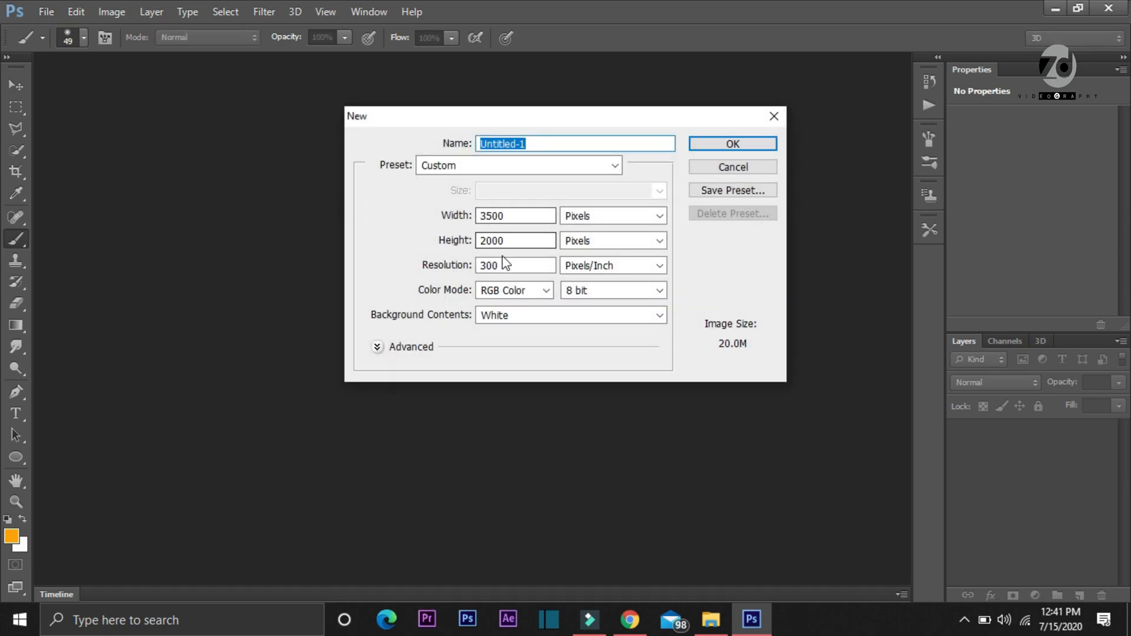
pyautogui.click(726, 147)
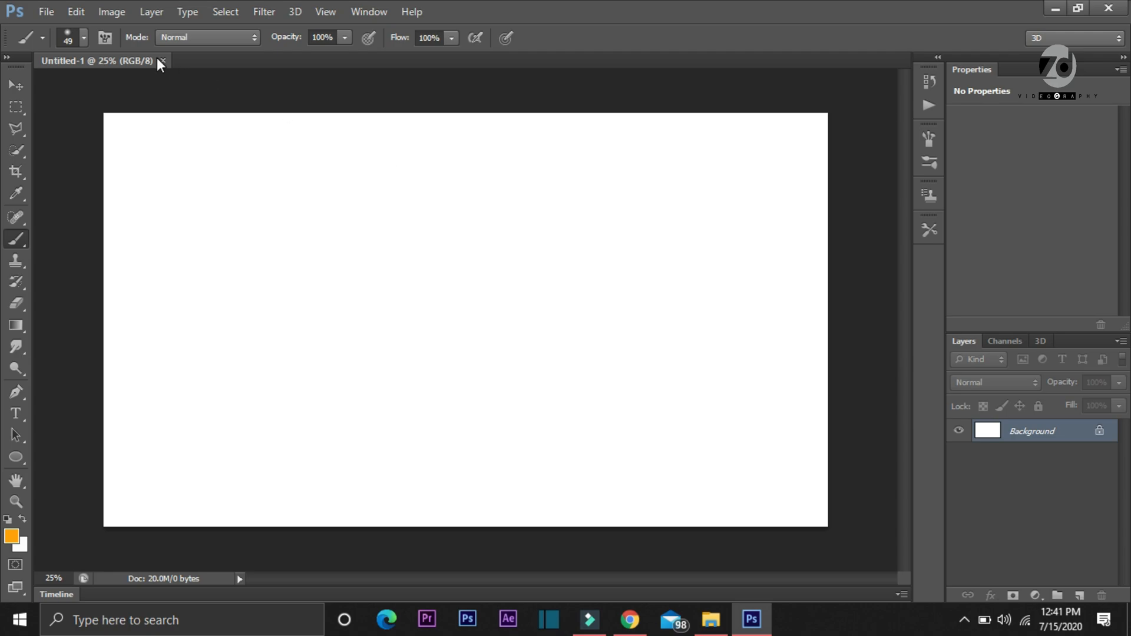
# Place the desert-989584_1920 image into the new document
pyautogui.click(42, 10)
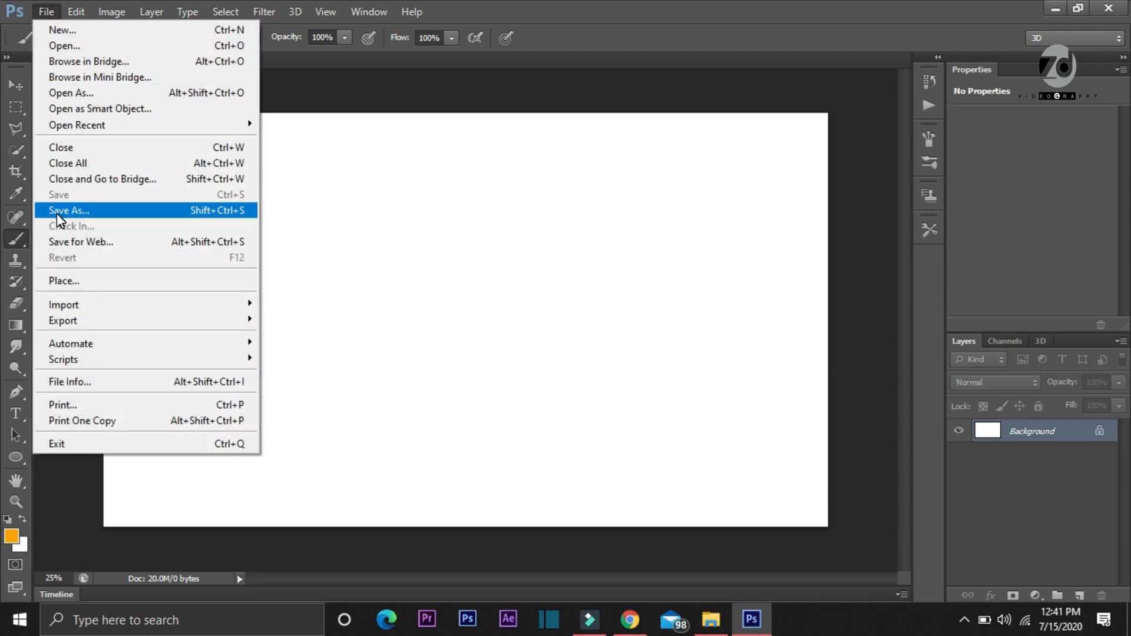
pyautogui.click(66, 280)
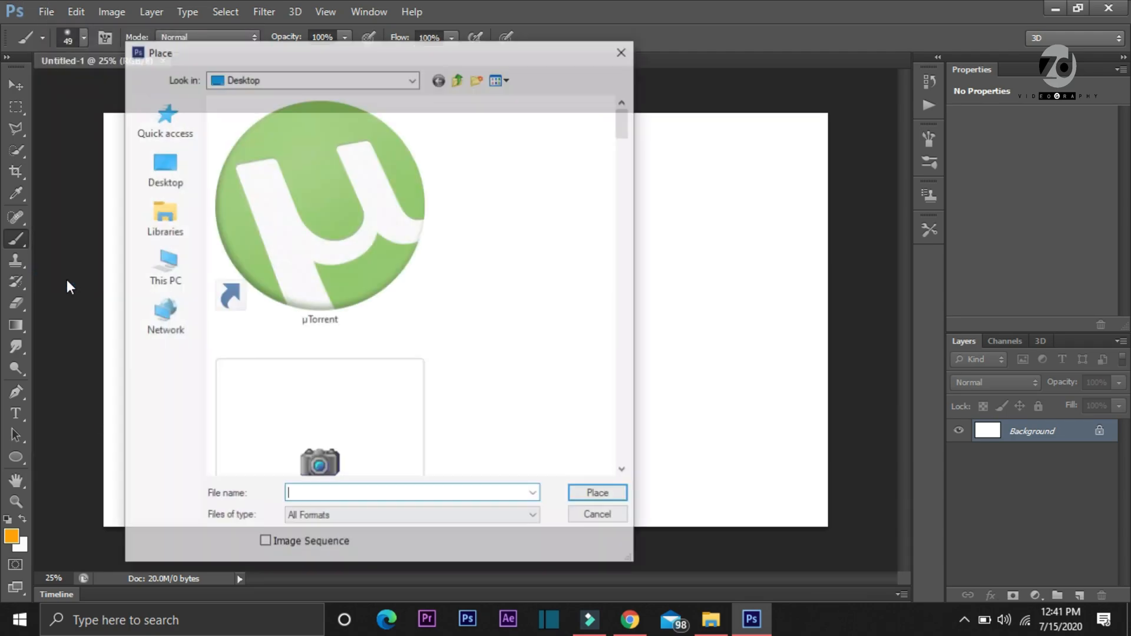
pyautogui.click(163, 268)
pyautogui.doubleClick(469, 180)
pyautogui.doubleClick(383, 181)
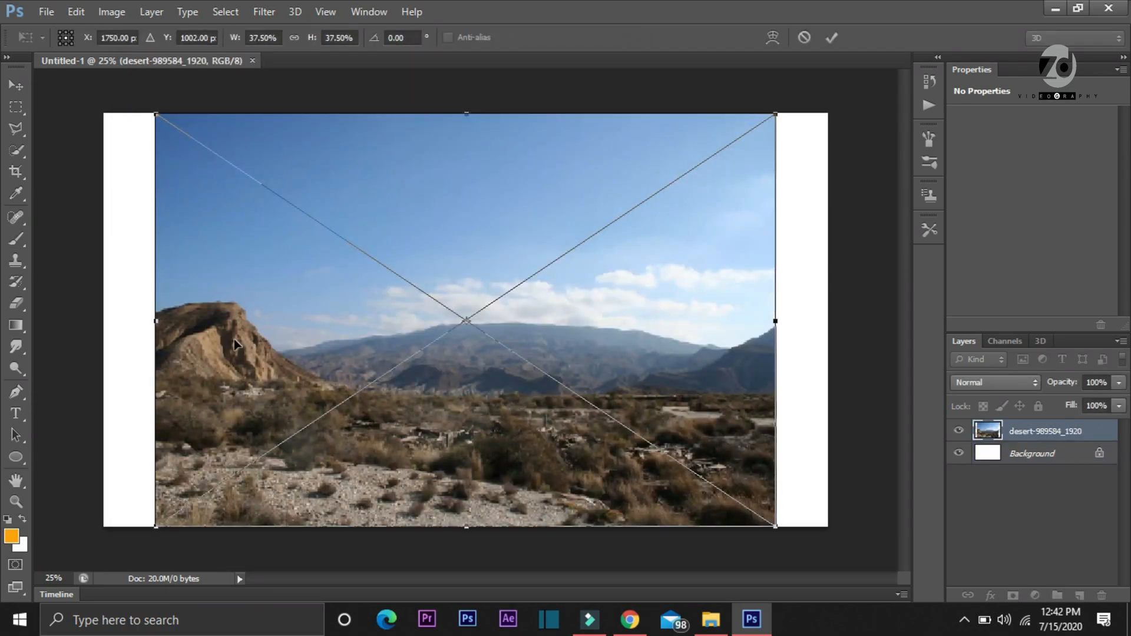
# Stretch the desert image across the canvas width and squash it into the lower part, about 44.15% wide by 24.23% high
pyautogui.moveTo(110, 321); pyautogui.dragTo(101, 322)
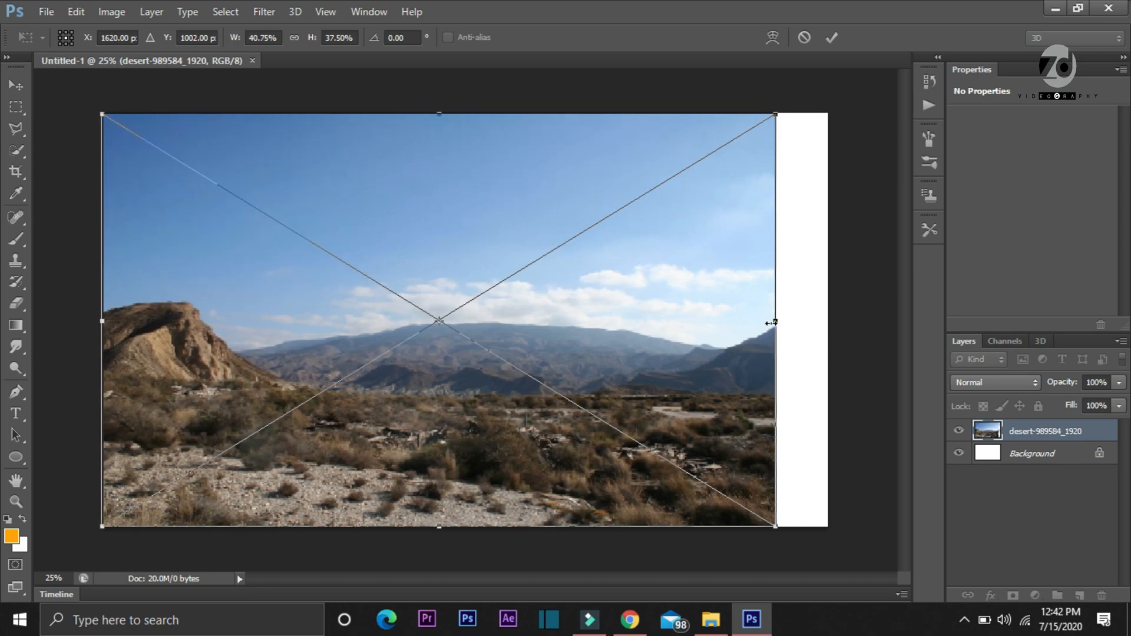
pyautogui.moveTo(813, 326); pyautogui.dragTo(831, 322)
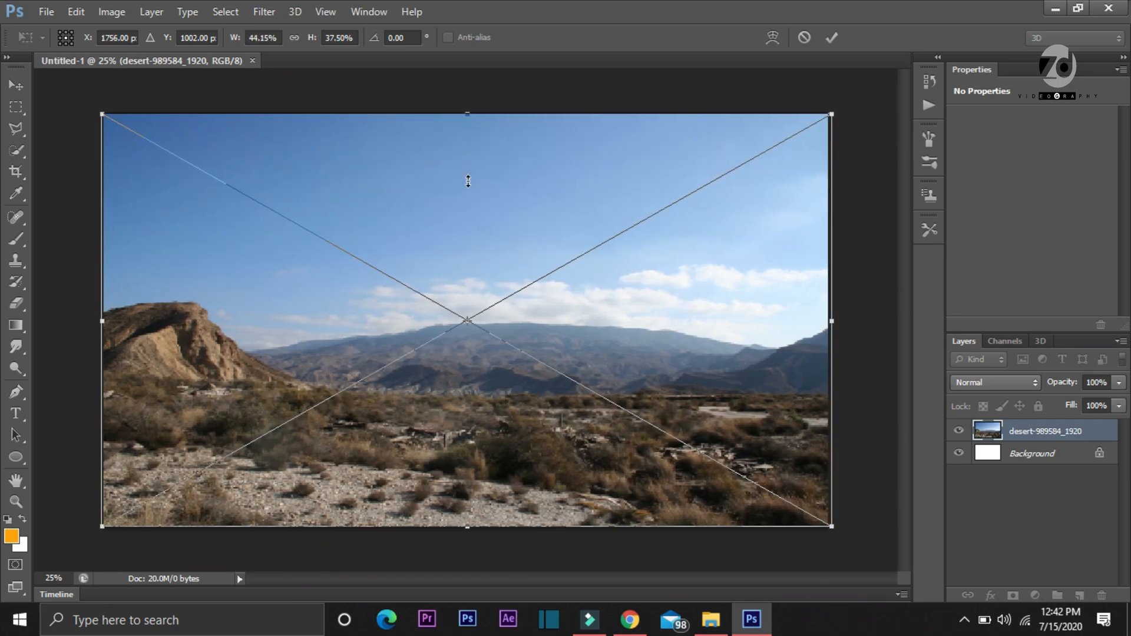
pyautogui.moveTo(468, 196); pyautogui.dragTo(451, 258)
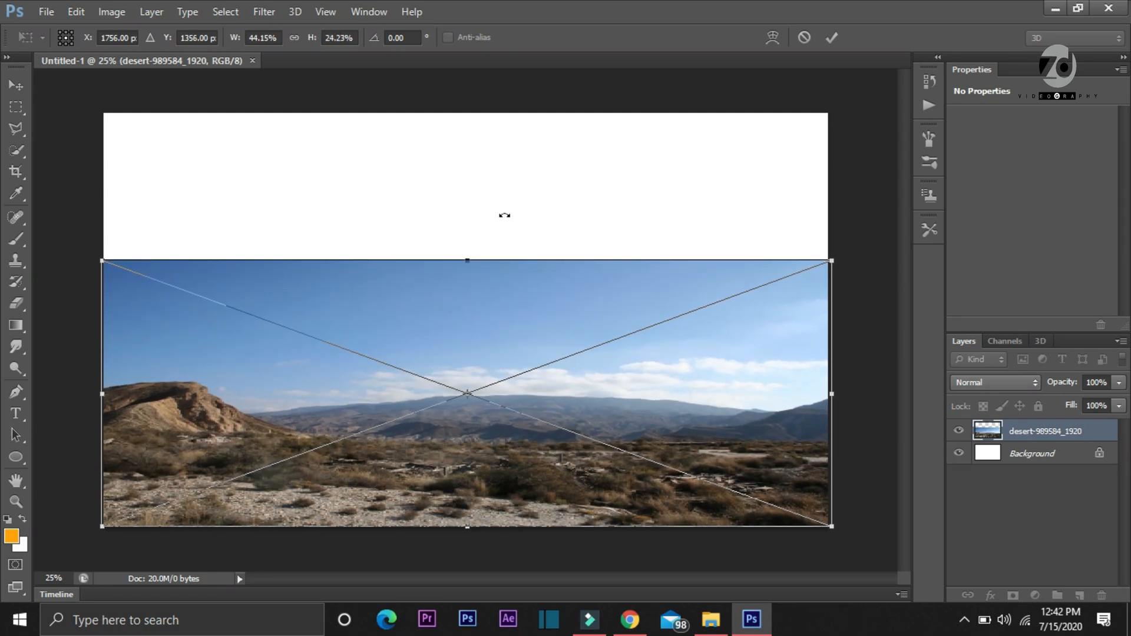
pyautogui.click(831, 37)
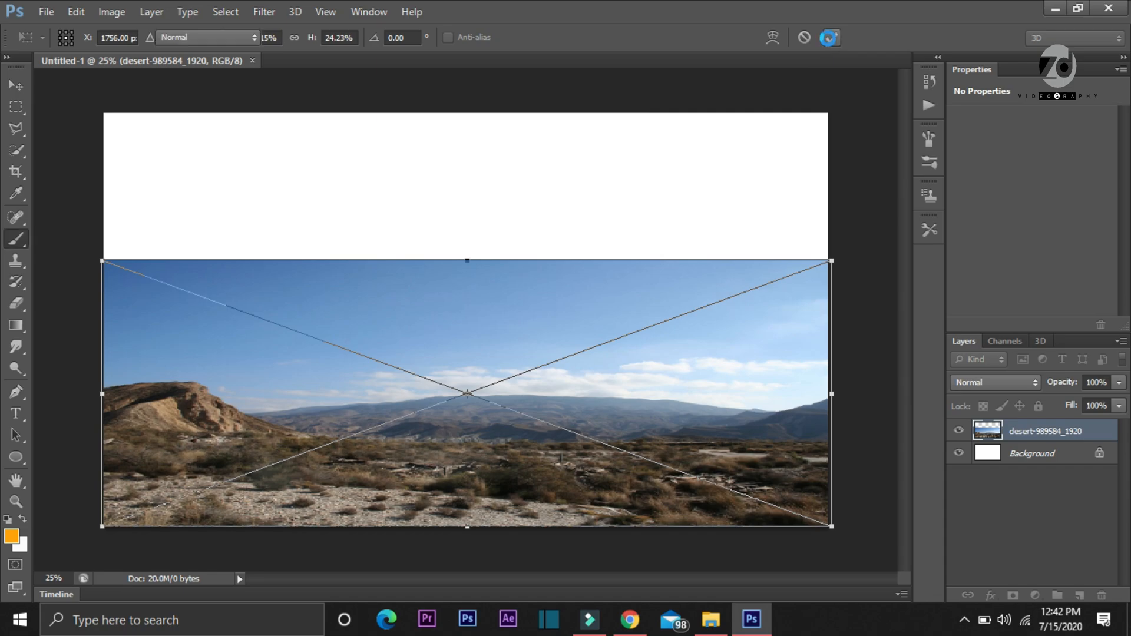
# Sample brown #534132 from the desert ground as foreground colour and fill the Background layer with it using the Paint Bucket
pyautogui.click(16, 326)
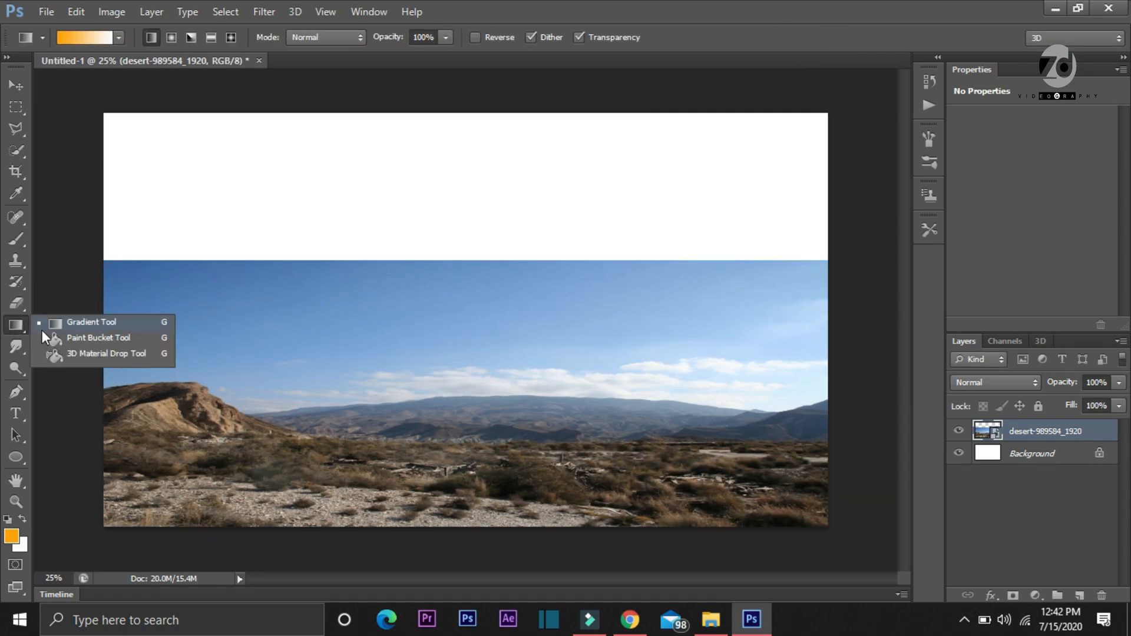
pyautogui.click(58, 339)
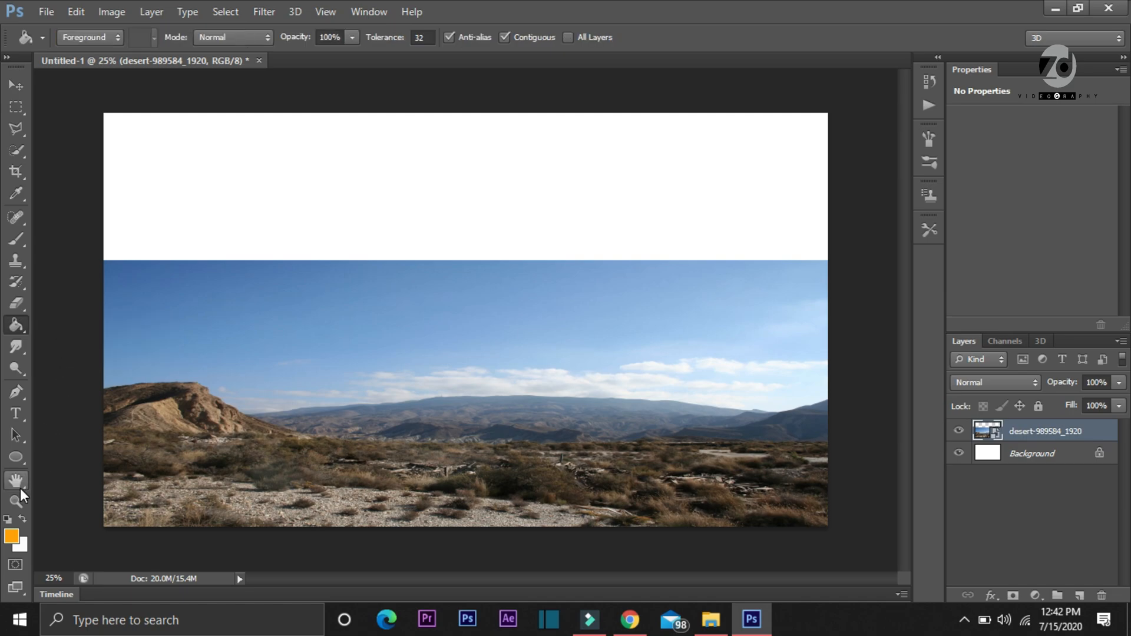
pyautogui.click(10, 537)
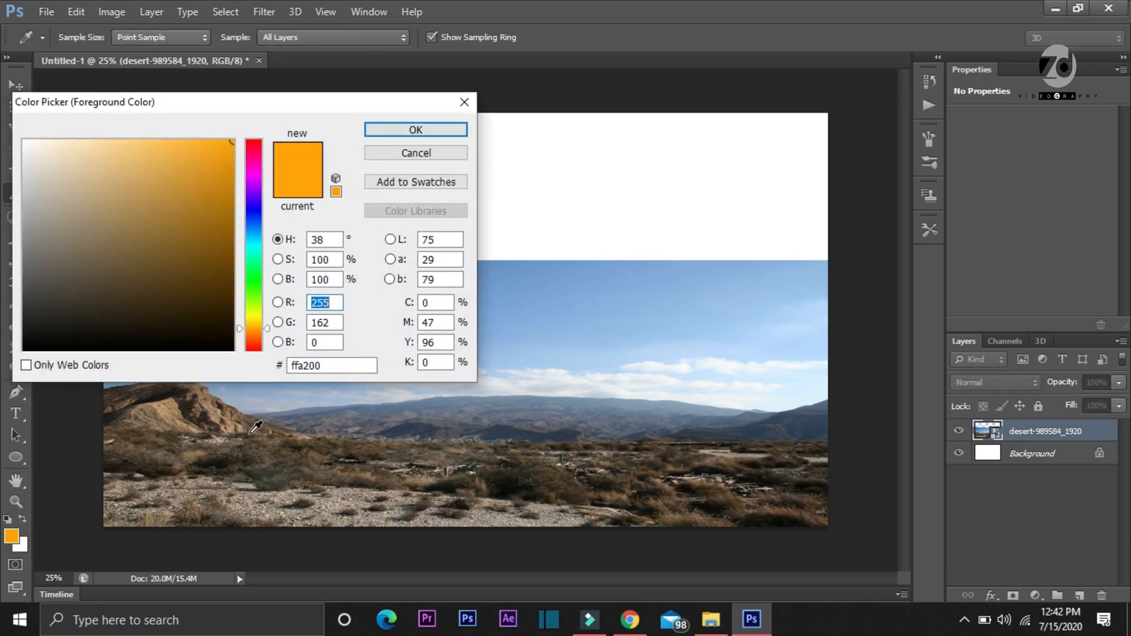
pyautogui.click(303, 453)
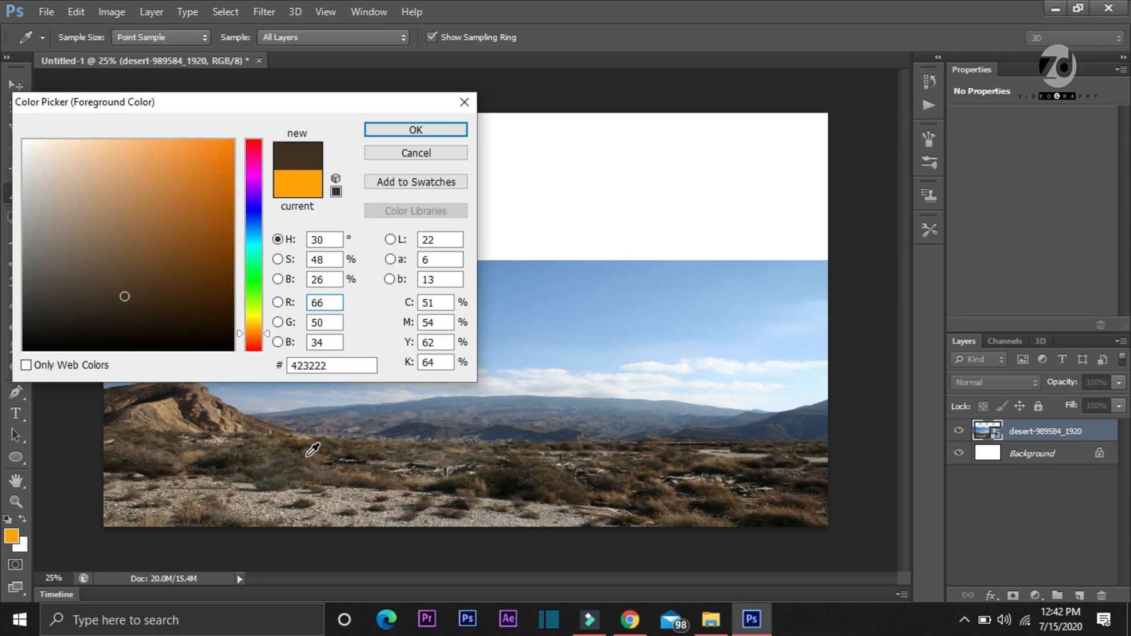
pyautogui.click(307, 455)
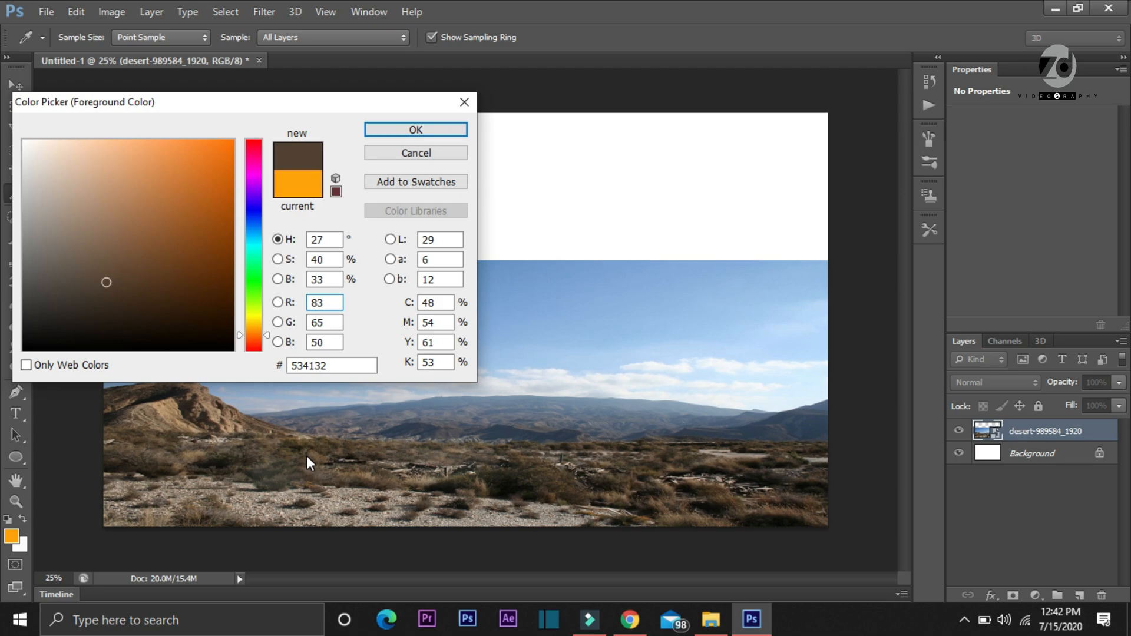
pyautogui.click(434, 134)
pyautogui.click(1021, 455)
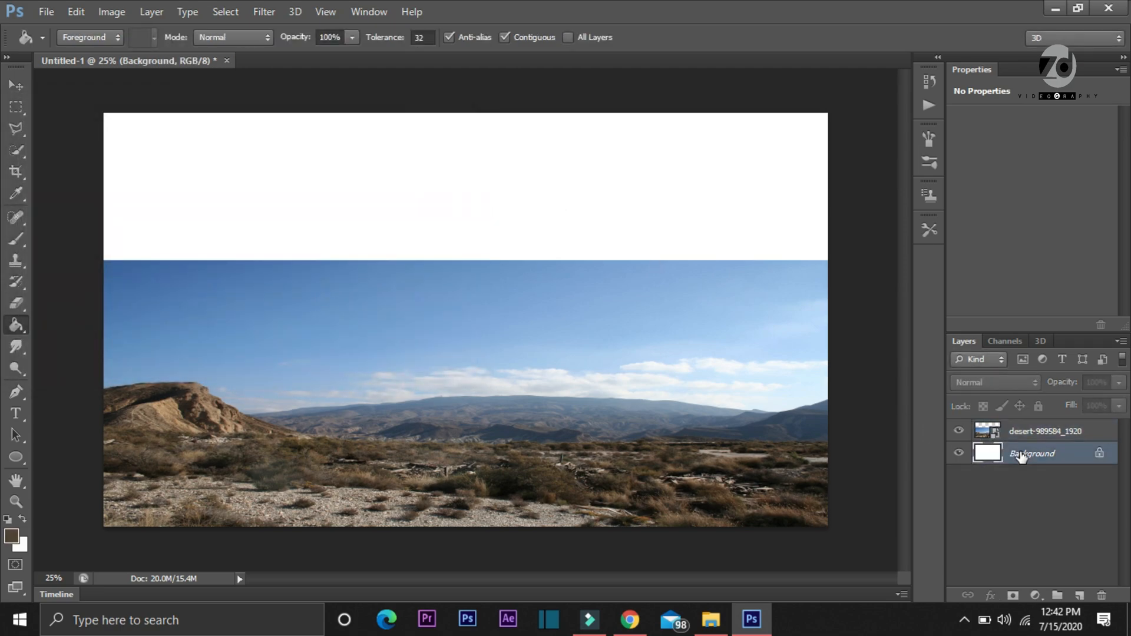
pyautogui.click(525, 154)
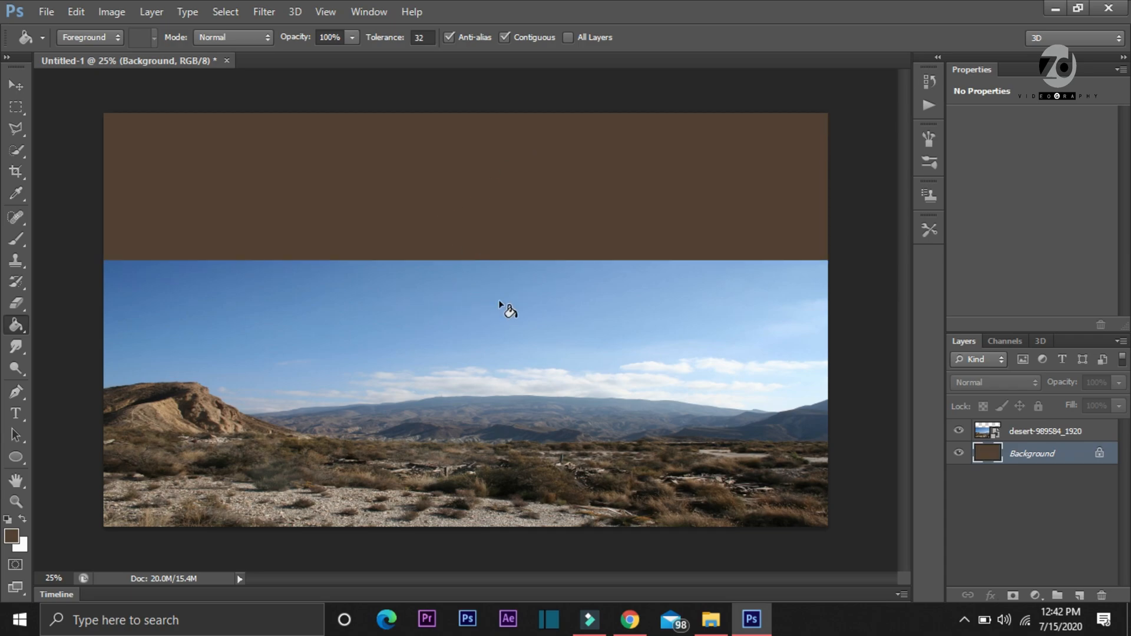
# Rasterize the desert layer and add a layer mask to it
pyautogui.click(1022, 433)
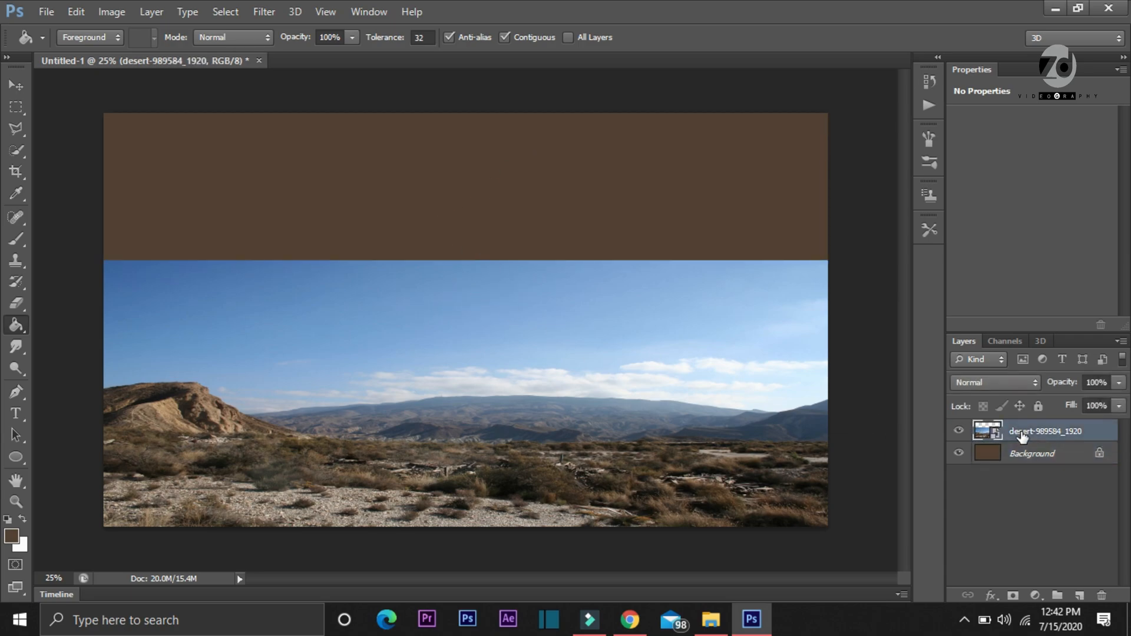
pyautogui.rightClick(1022, 434)
pyautogui.click(717, 231)
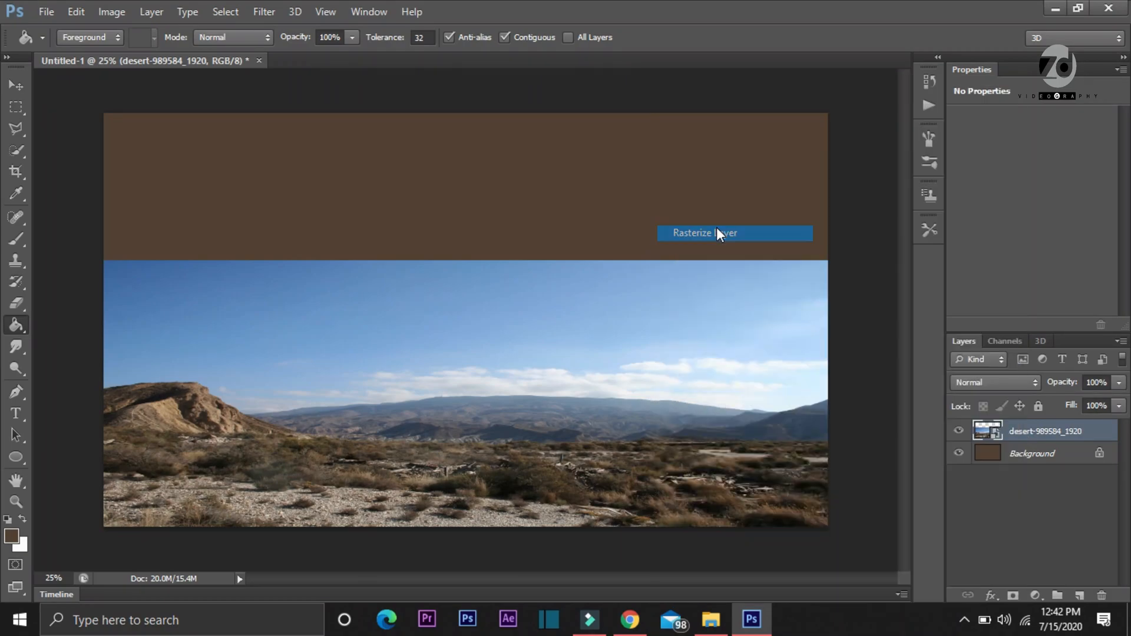
pyautogui.click(1014, 595)
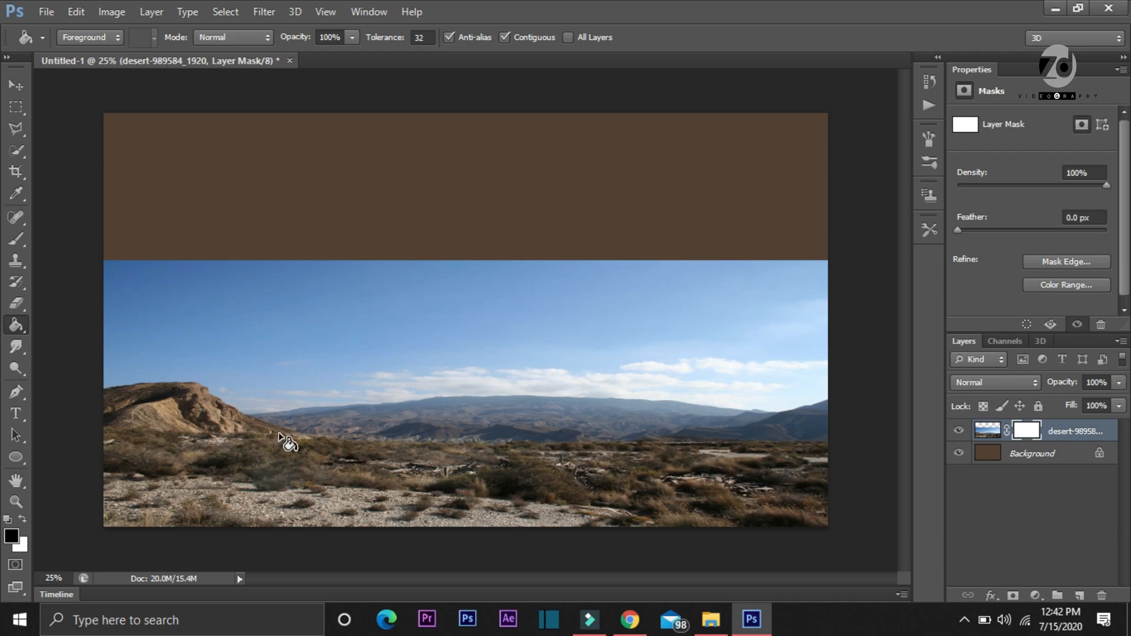
# Apply a short vertical black-to-white linear gradient to the desert layer's mask across the horizon, hiding the blue sky
pyautogui.rightClick(14, 324)
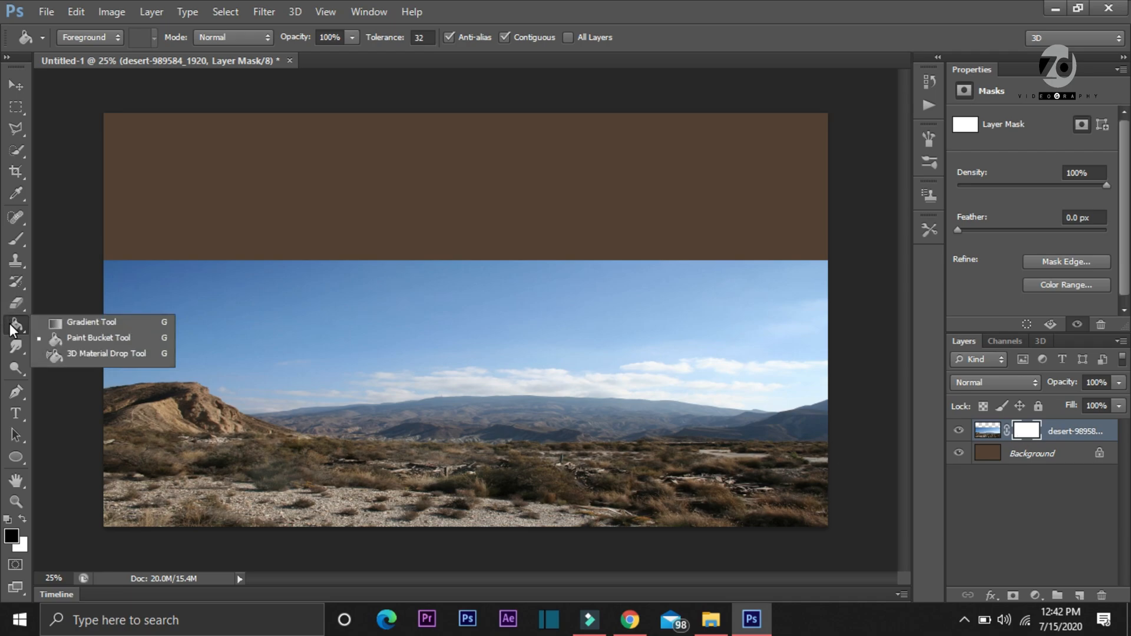
pyautogui.click(73, 324)
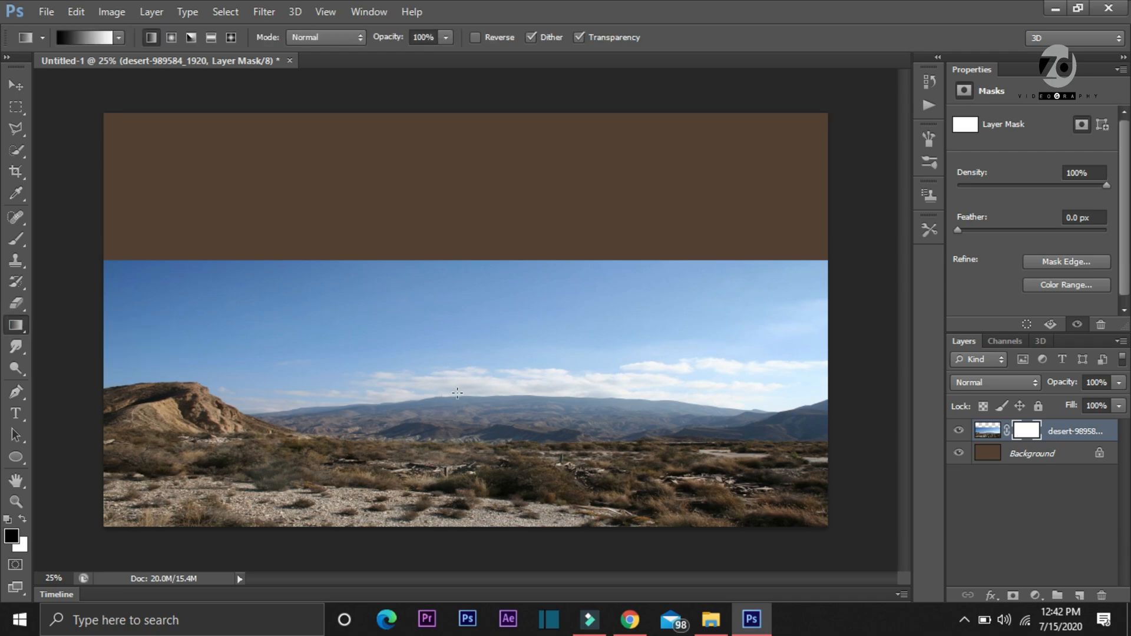
pyautogui.moveTo(456, 383); pyautogui.dragTo(457, 459)
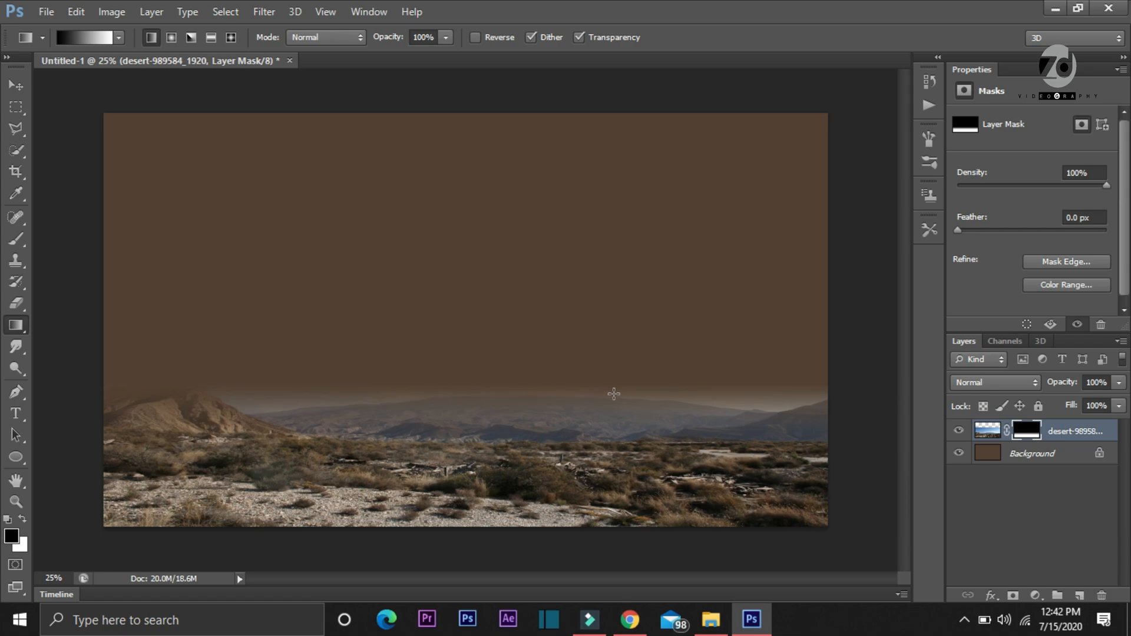
# Place the sunset sky image 111 from the Downloads folder into the document
pyautogui.click(47, 12)
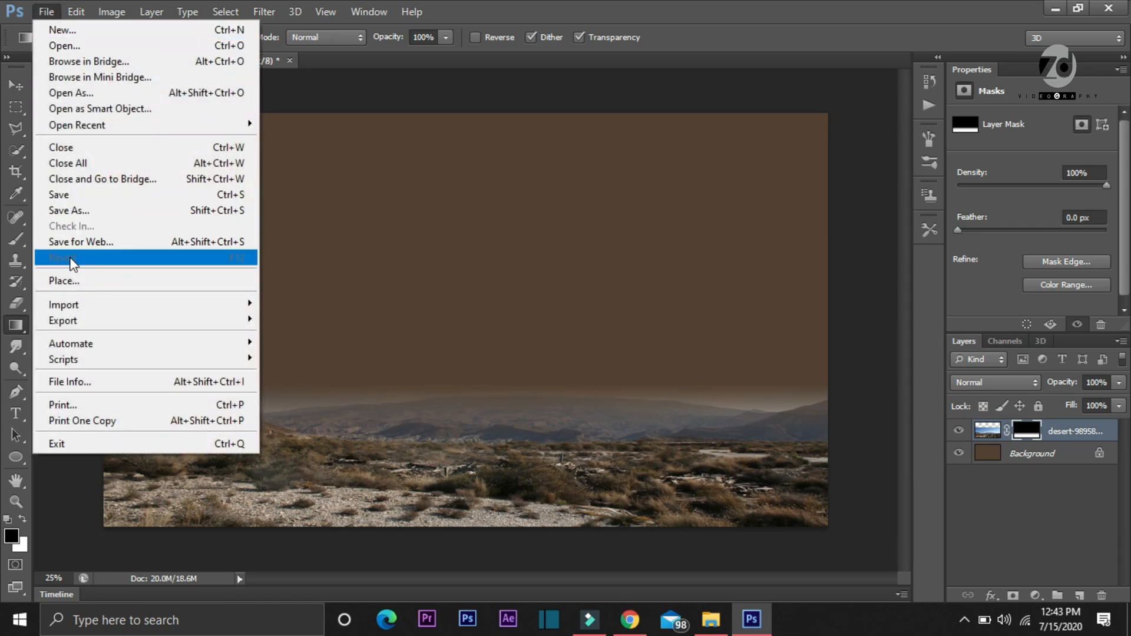
pyautogui.click(69, 281)
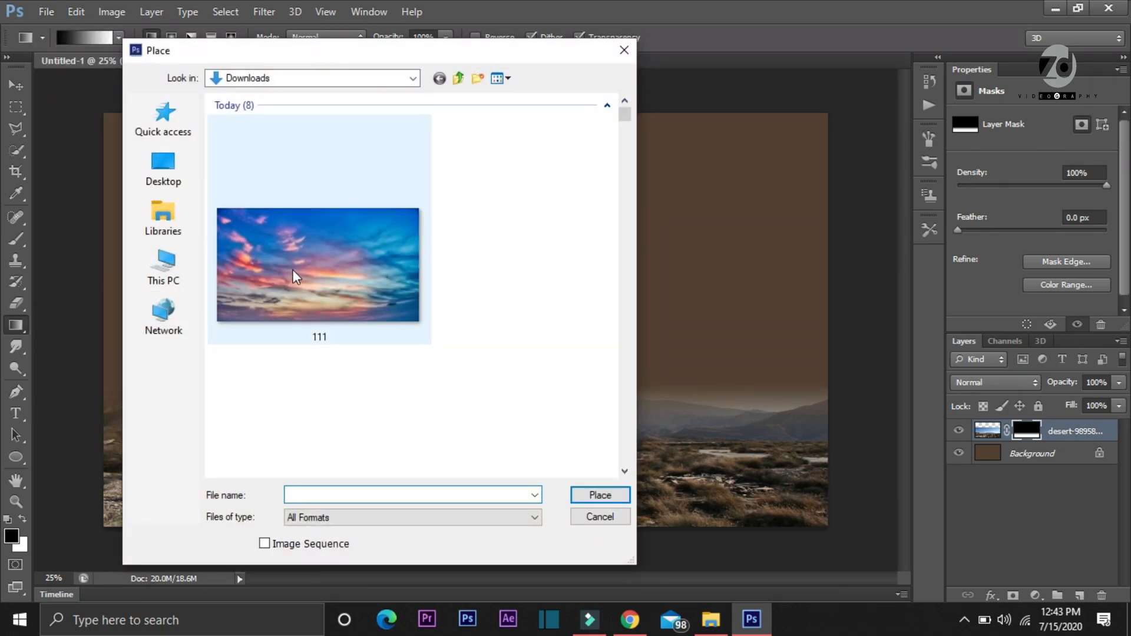
pyautogui.doubleClick(312, 274)
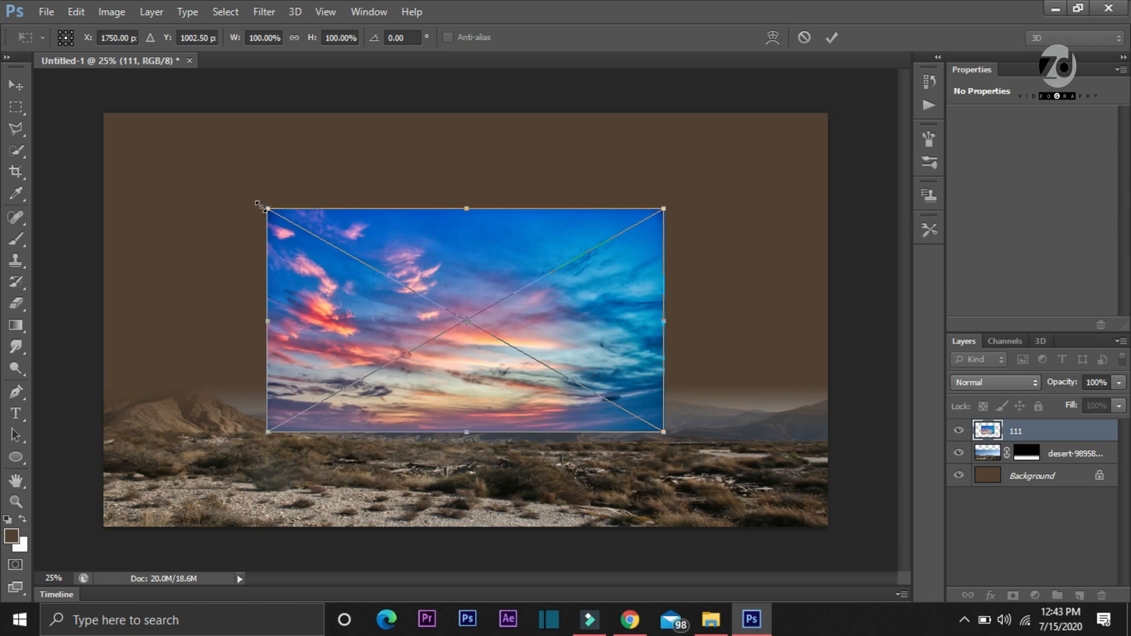
# Scale the sky image to about 184.58% wide by 156.14% high so it covers the canvas down to the desert ground
pyautogui.moveTo(259, 205); pyautogui.dragTo(93, 108)
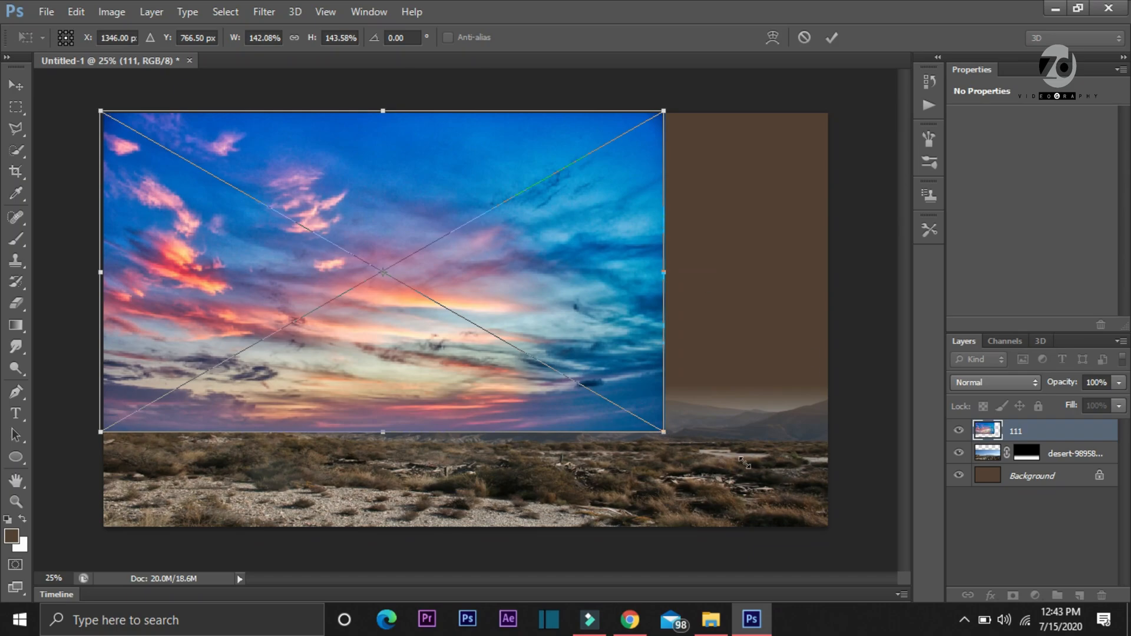
pyautogui.moveTo(749, 465); pyautogui.dragTo(840, 491)
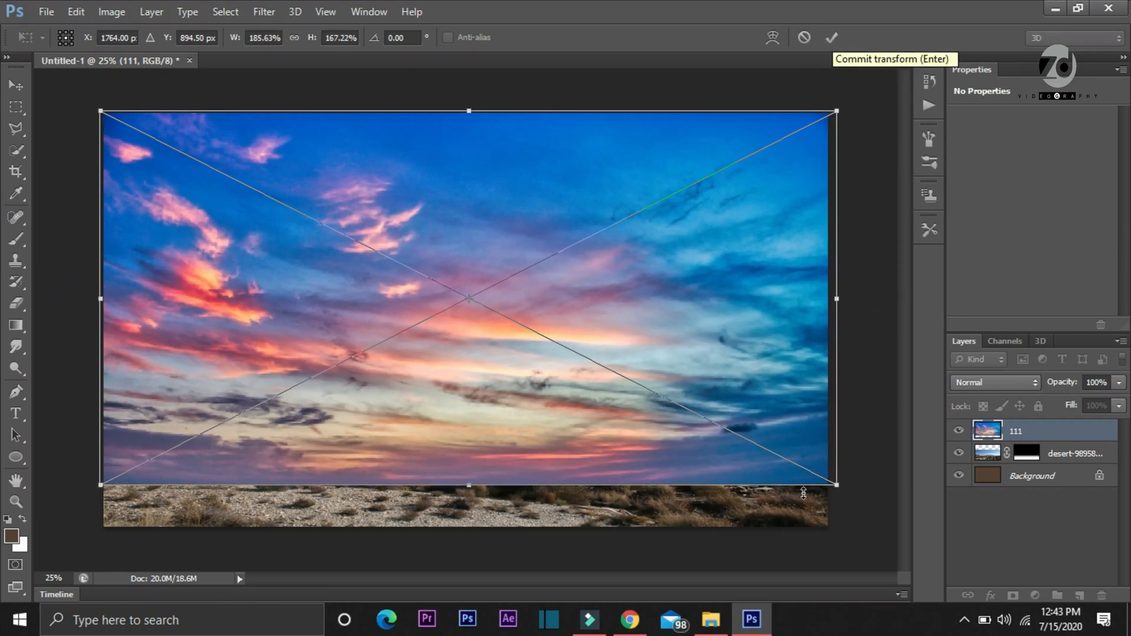
pyautogui.moveTo(831, 478); pyautogui.dragTo(830, 460)
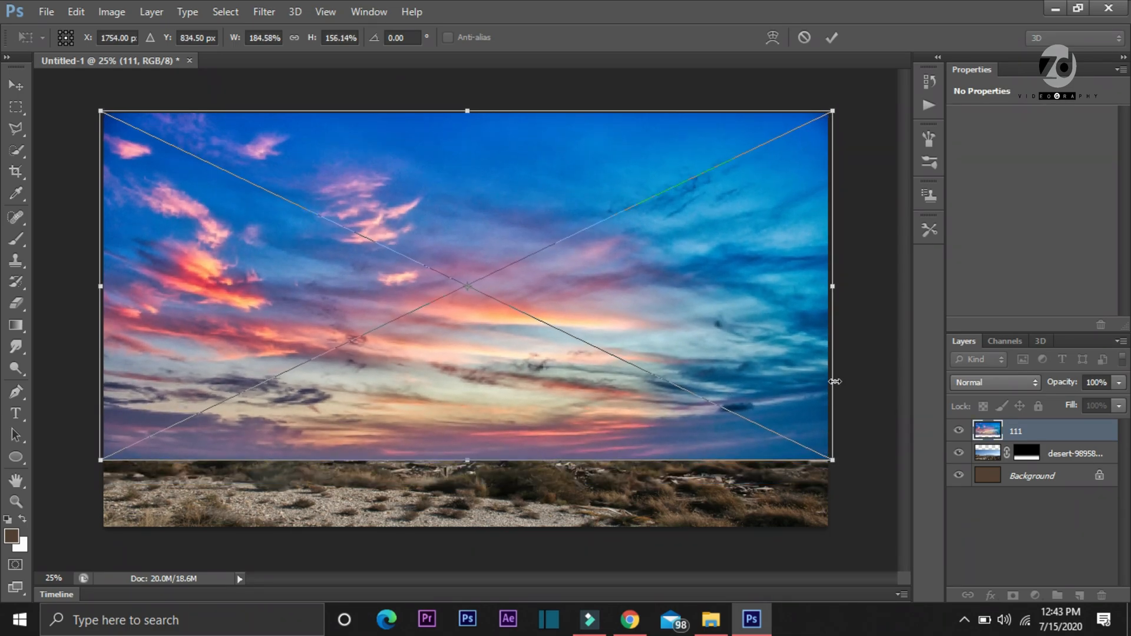
pyautogui.press('g')
pyautogui.click(832, 37)
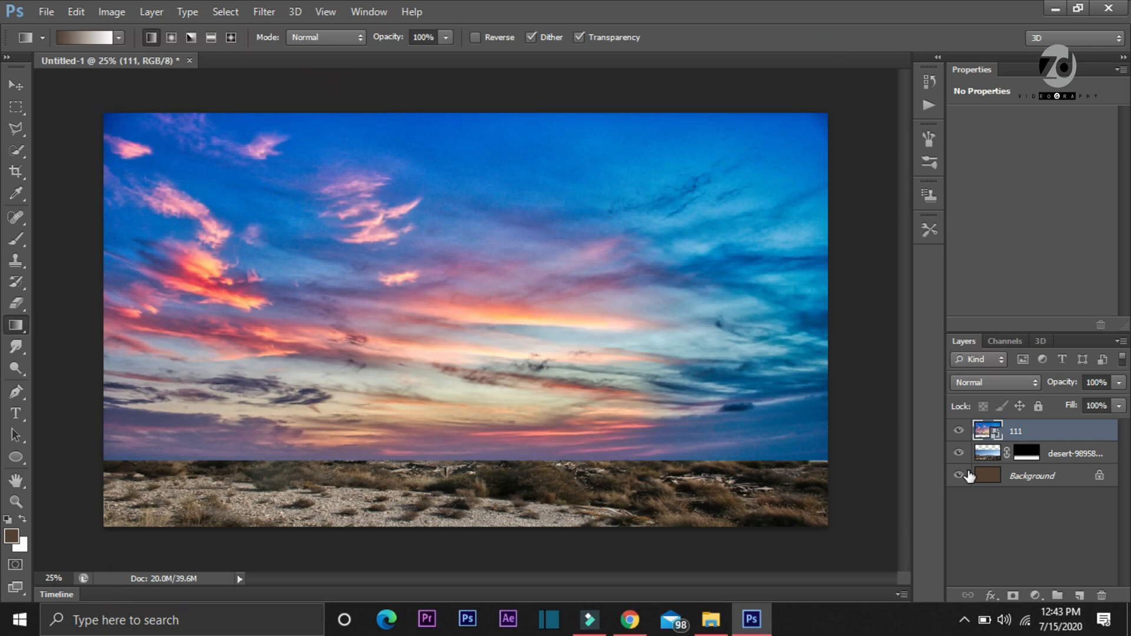
# Rasterize the 111 sky layer and move it below the masked desert layer
pyautogui.rightClick(1022, 439)
pyautogui.click(738, 230)
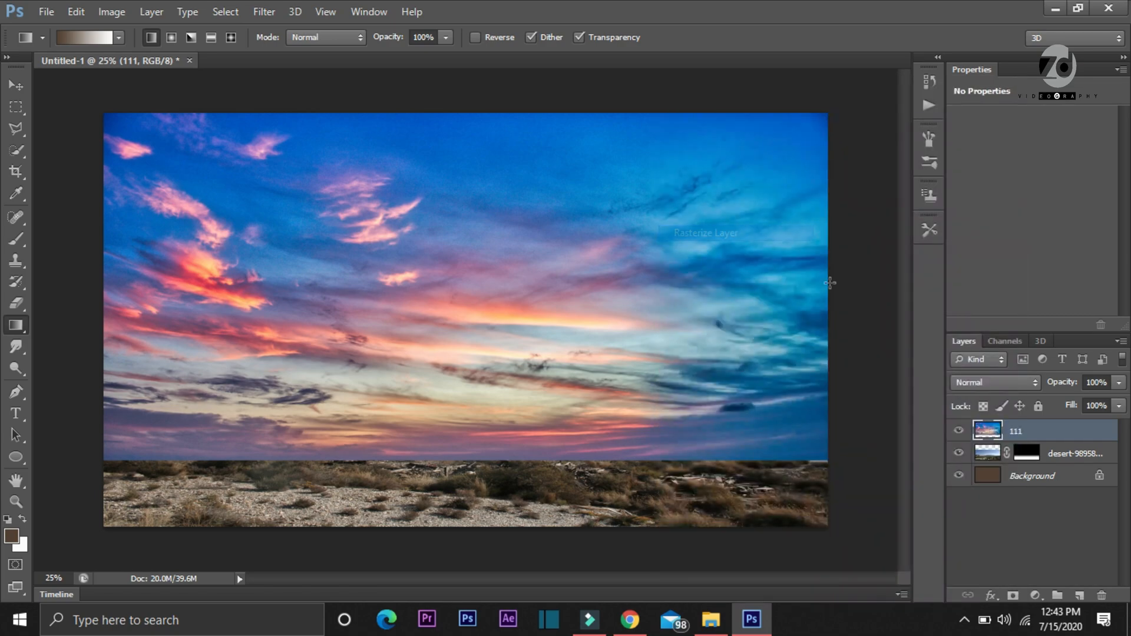
pyautogui.moveTo(1046, 433); pyautogui.dragTo(1048, 464)
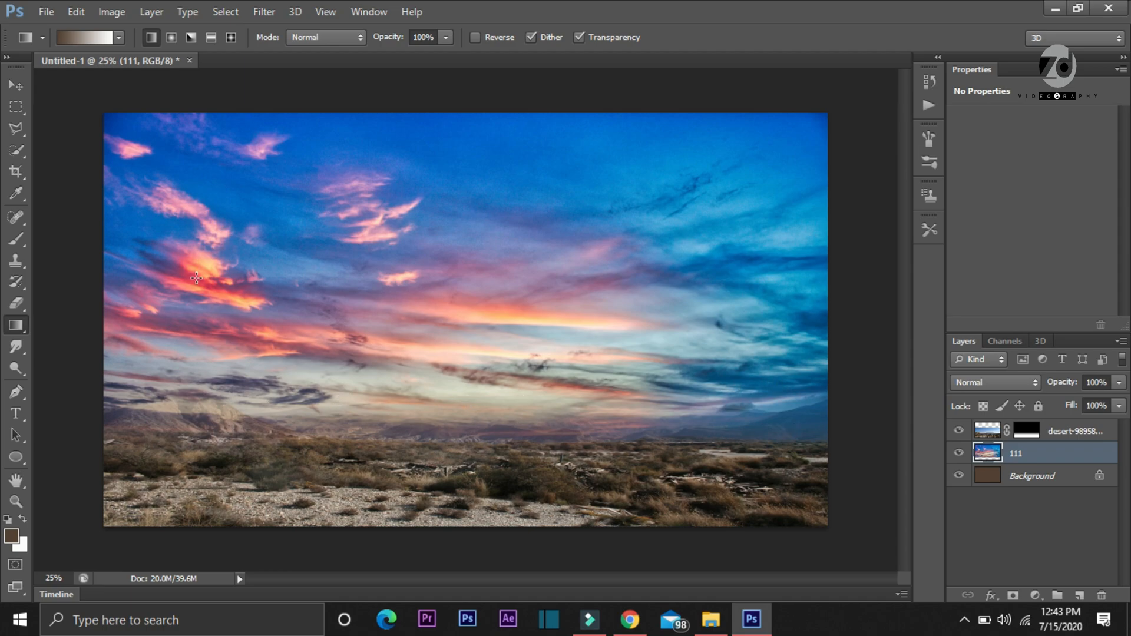
# Place the sky image 111 into the document again at 100% size, over the lower-left part of the canvas
pyautogui.click(48, 17)
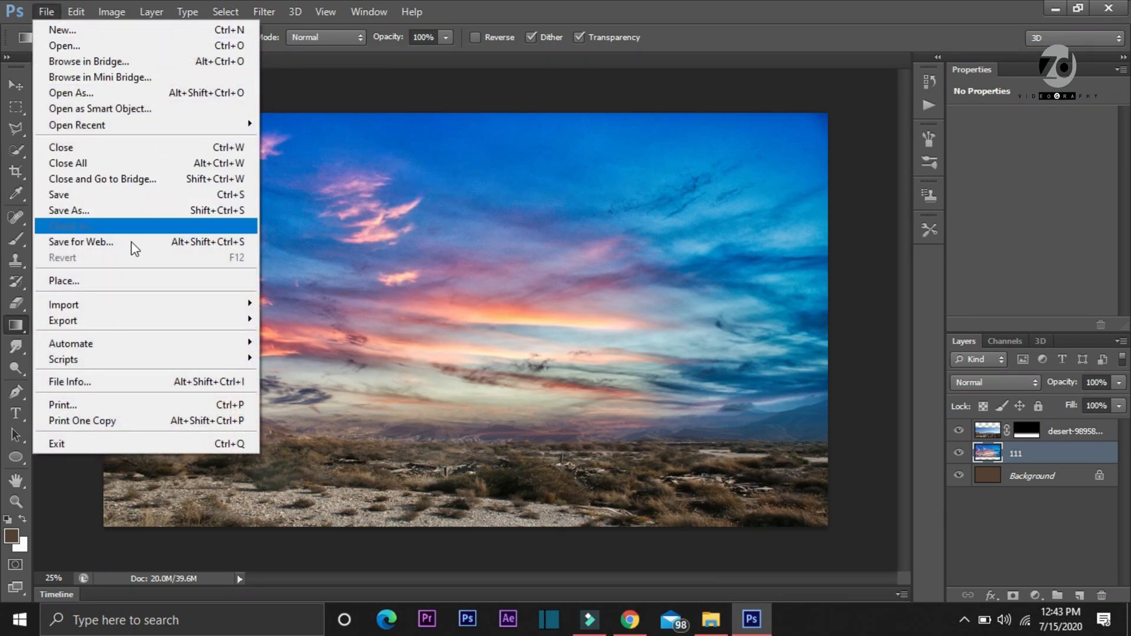
pyautogui.click(137, 283)
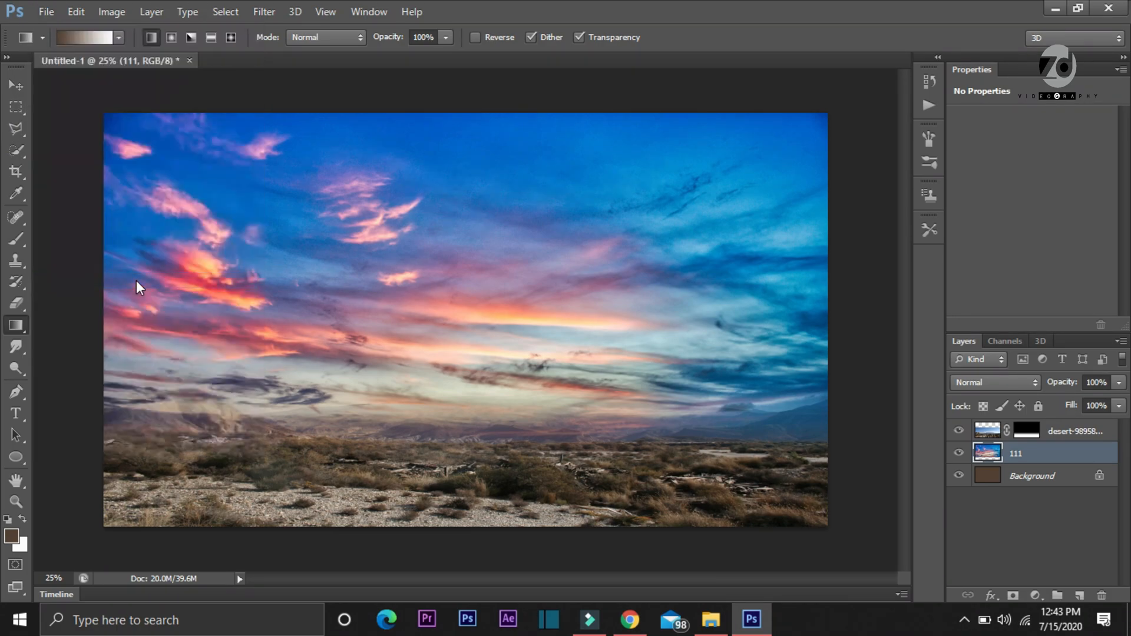
pyautogui.click(271, 269)
pyautogui.doubleClick(272, 269)
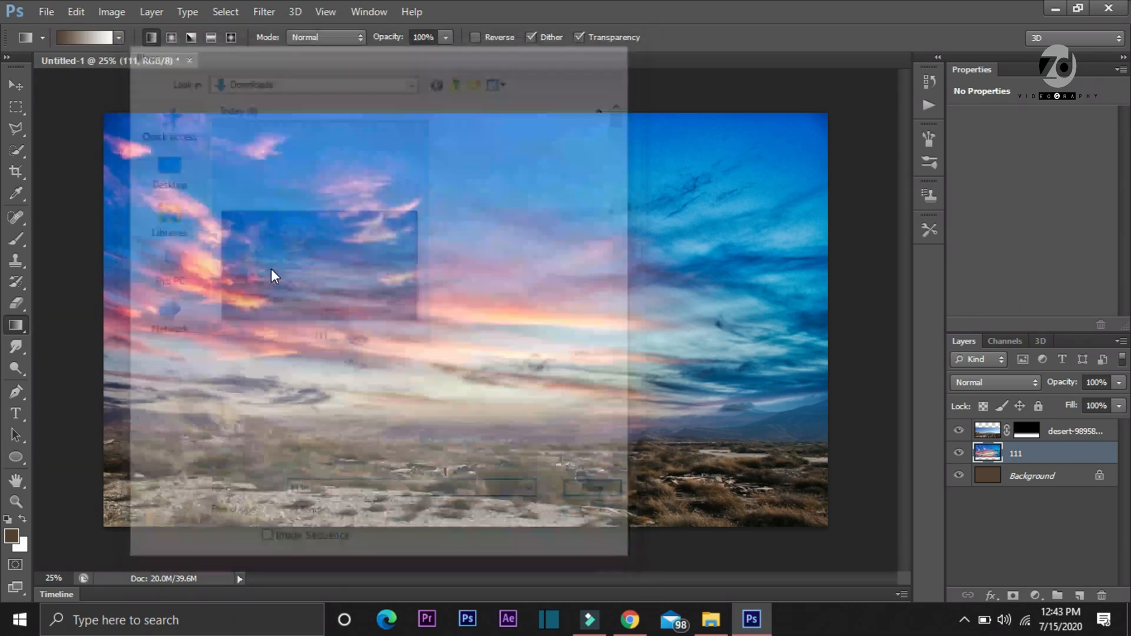
pyautogui.moveTo(274, 398); pyautogui.dragTo(185, 466)
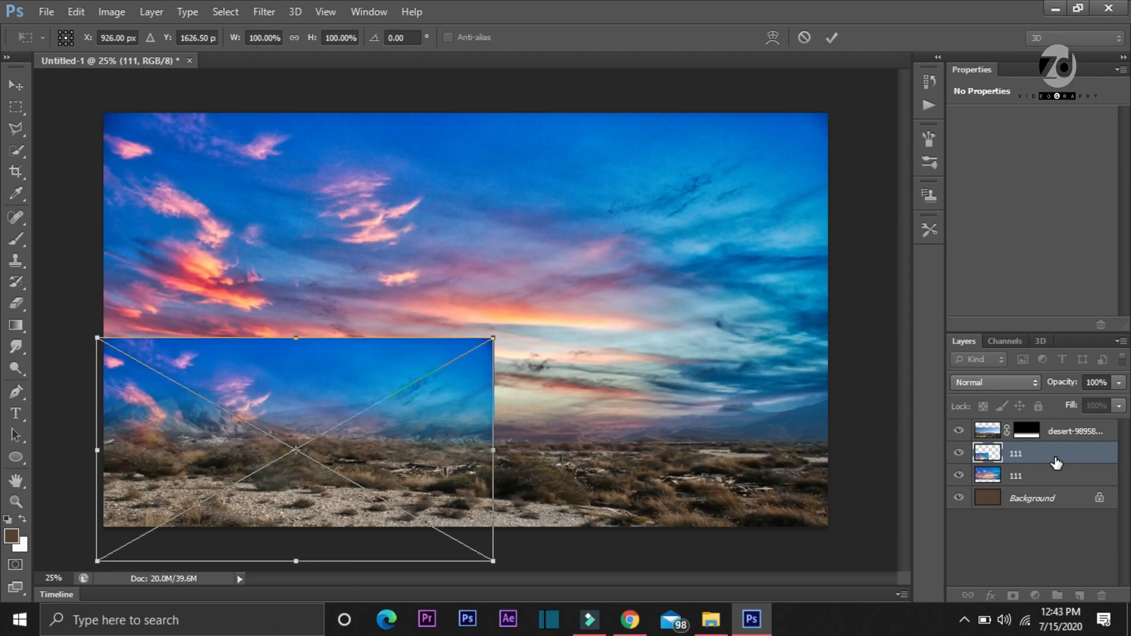
pyautogui.click(832, 38)
pyautogui.press('g')
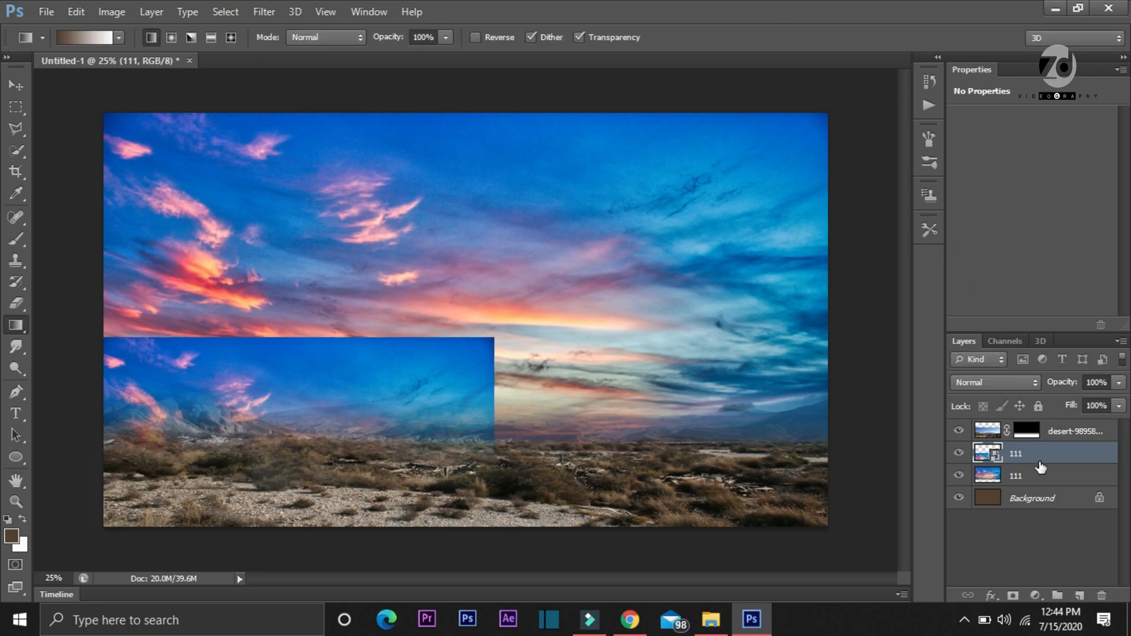
# Move the newly placed 111 layer above the masked desert layer and rasterize it
pyautogui.moveTo(1040, 463); pyautogui.dragTo(1037, 422)
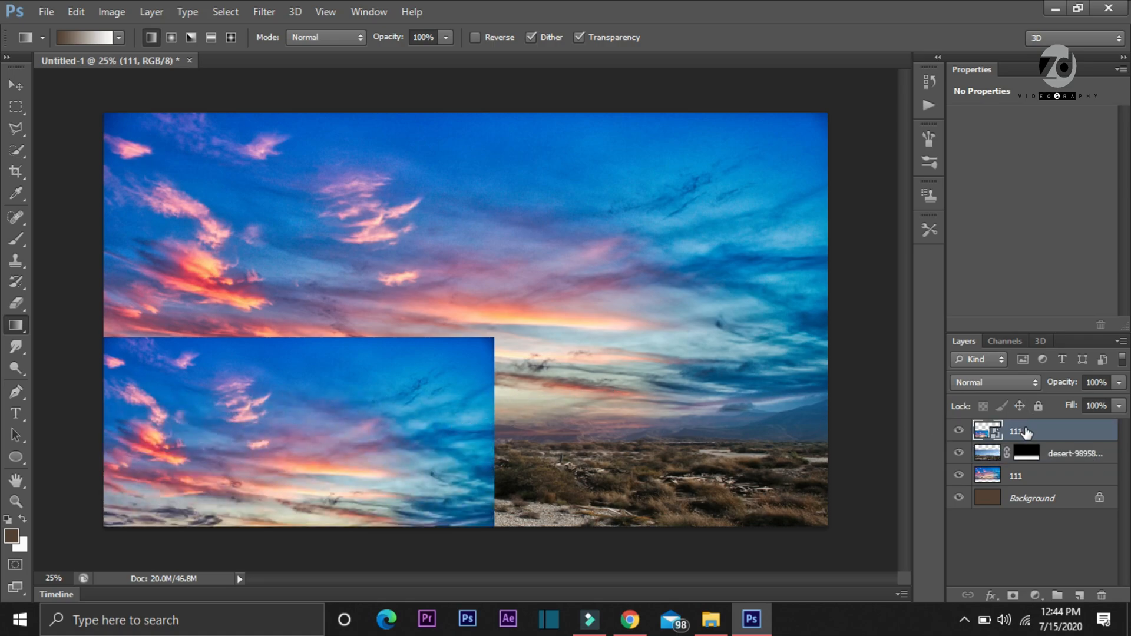
pyautogui.rightClick(1025, 428)
pyautogui.click(701, 234)
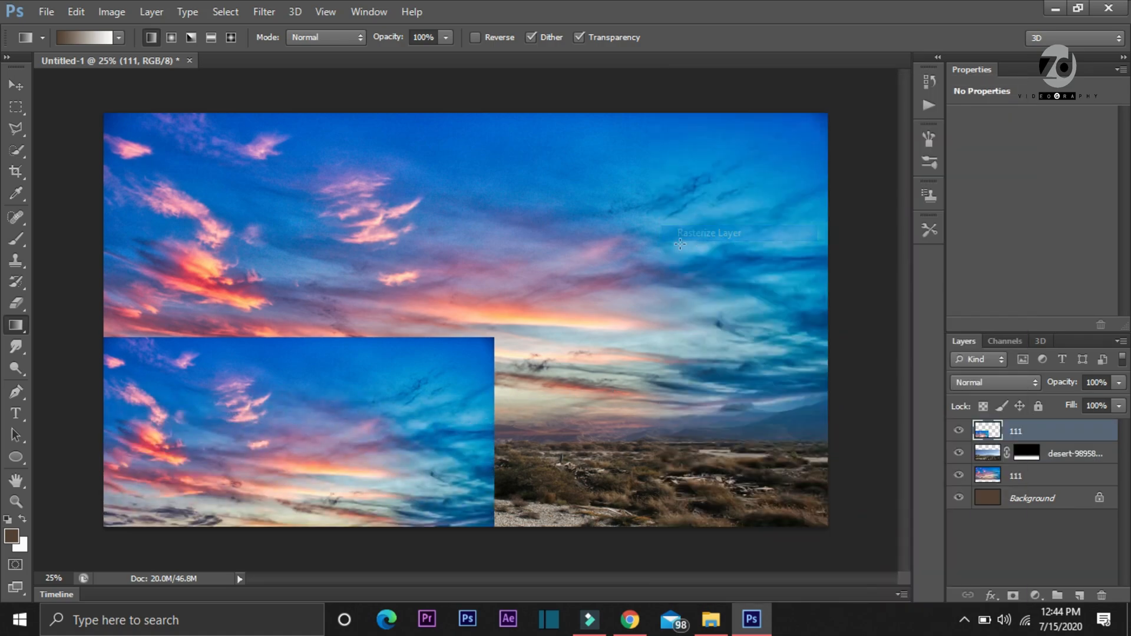
# Scale the upper 111 layer to about 191.46% wide by 69.71% high so it spans the desert ground and horizon
pyautogui.hotkey('ctrl', 't')
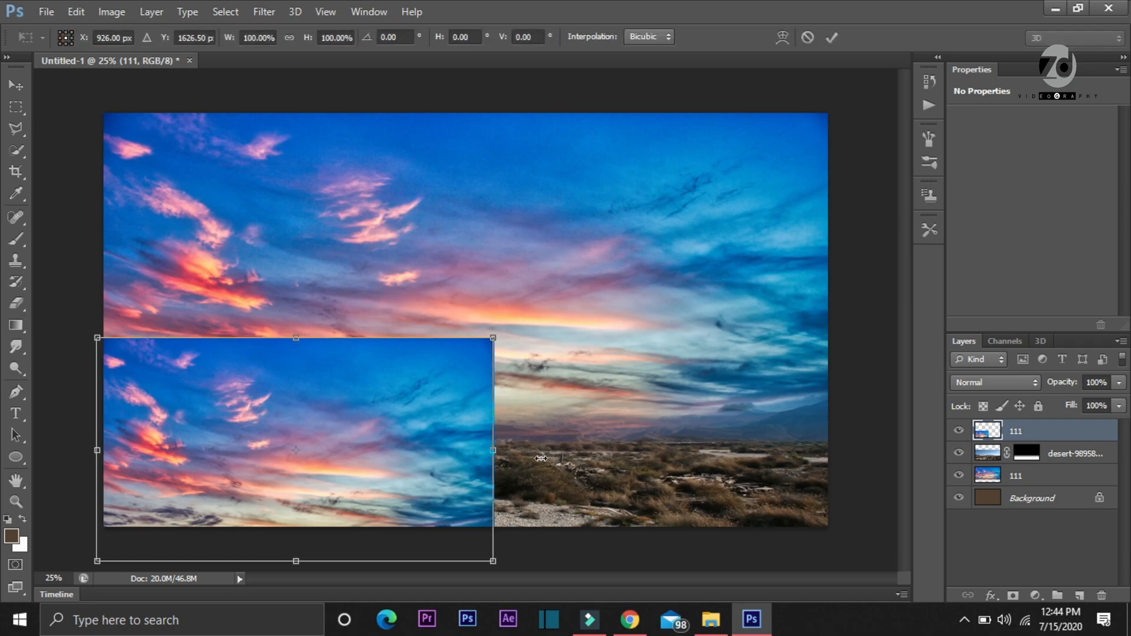
pyautogui.moveTo(494, 450); pyautogui.dragTo(839, 455)
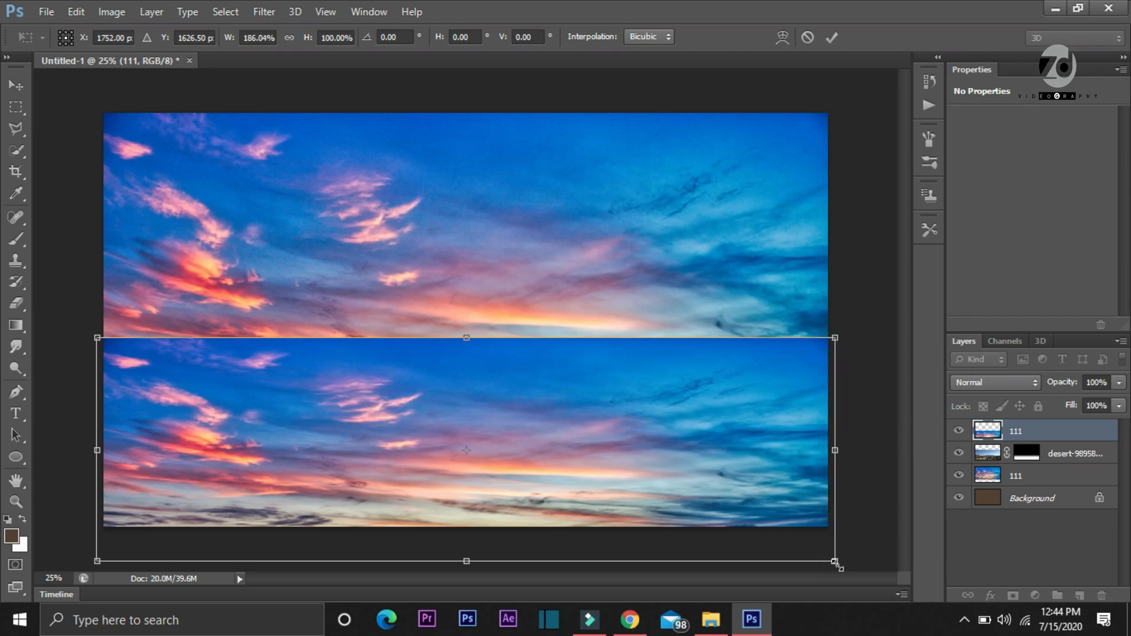
pyautogui.moveTo(832, 528); pyautogui.dragTo(836, 533)
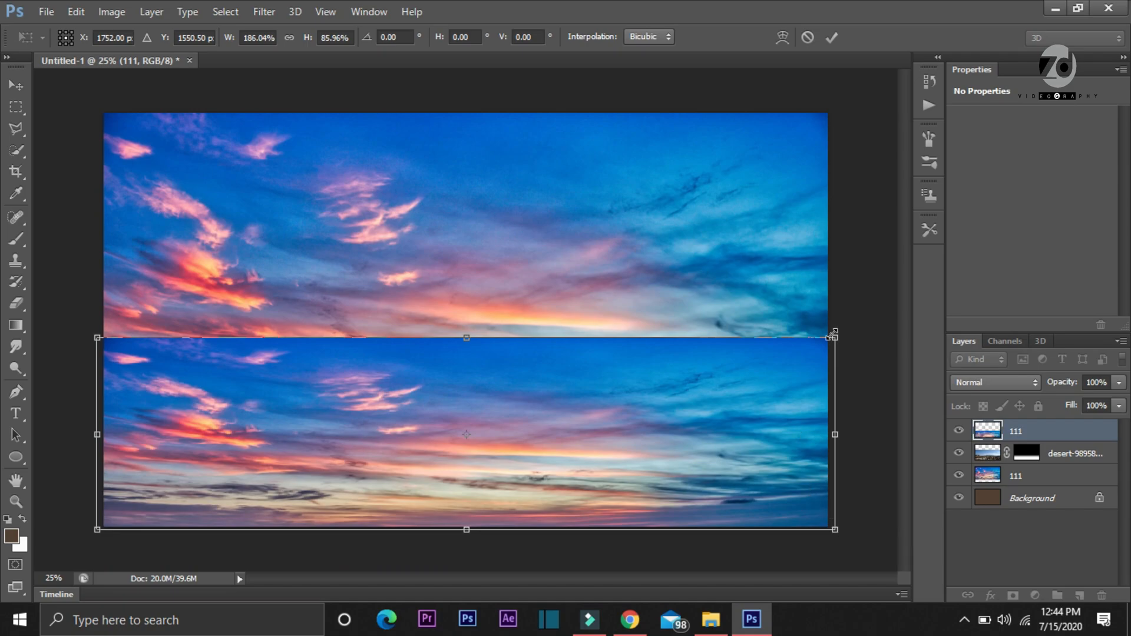
pyautogui.moveTo(836, 342); pyautogui.dragTo(852, 380)
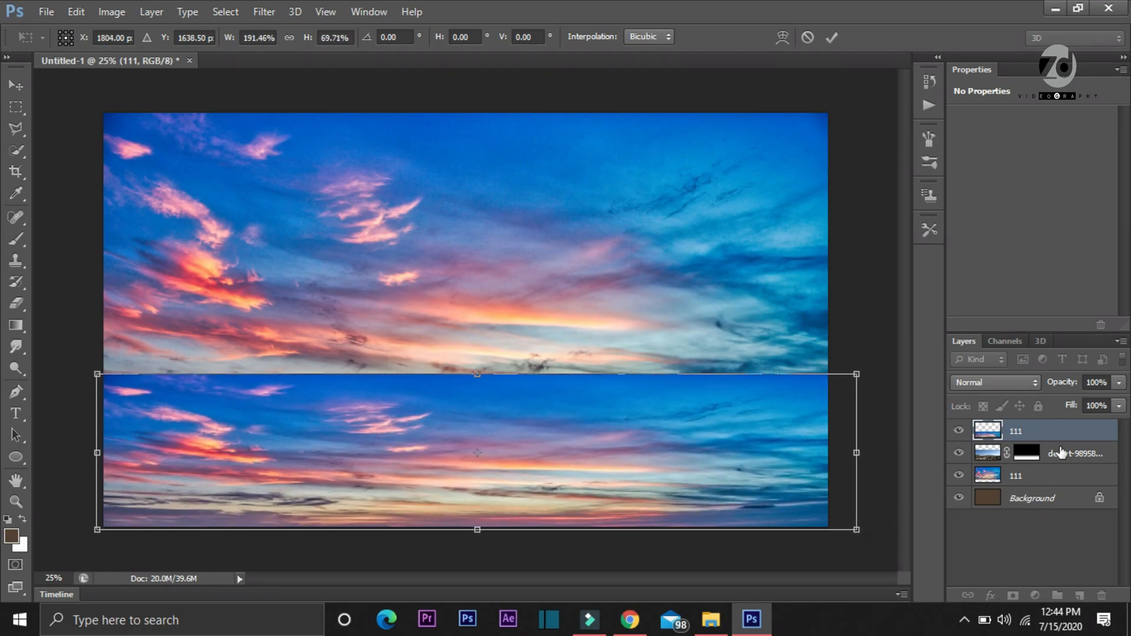
pyautogui.press('g')
pyautogui.click(833, 38)
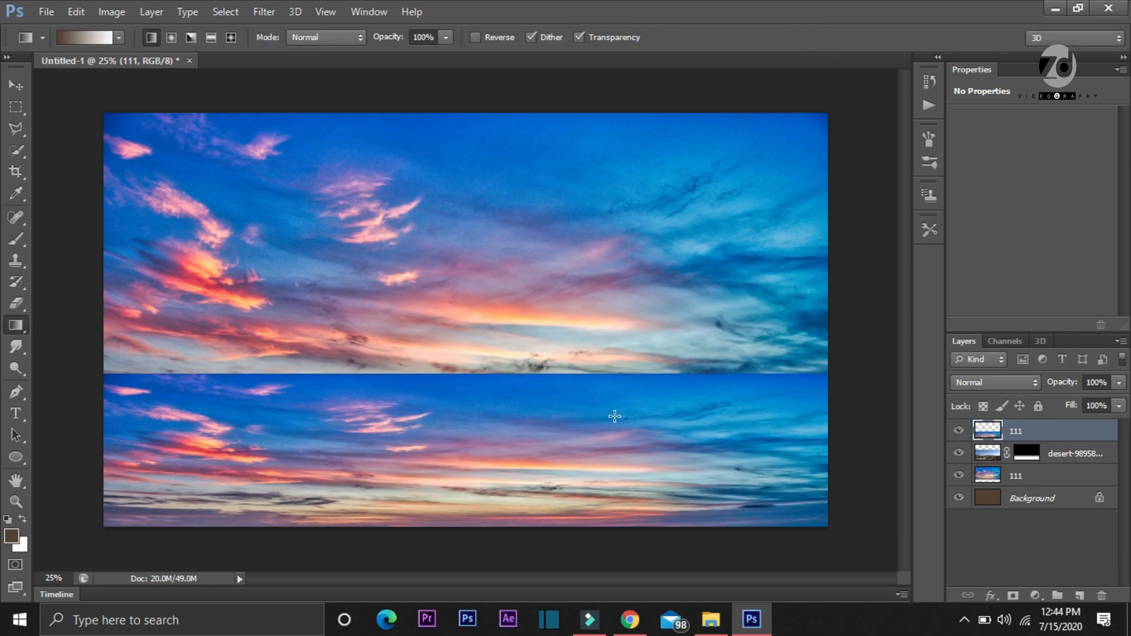
# Clip the upper 111 layer to the desert layer and set its blend mode to Multiply
pyautogui.rightClick(1021, 428)
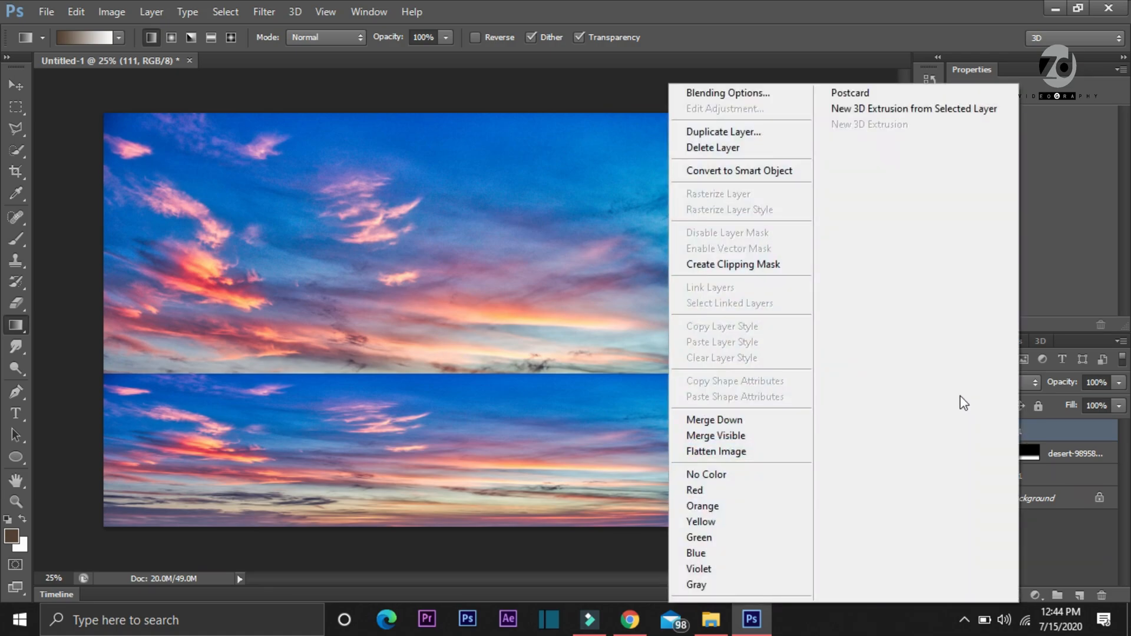
pyautogui.click(756, 269)
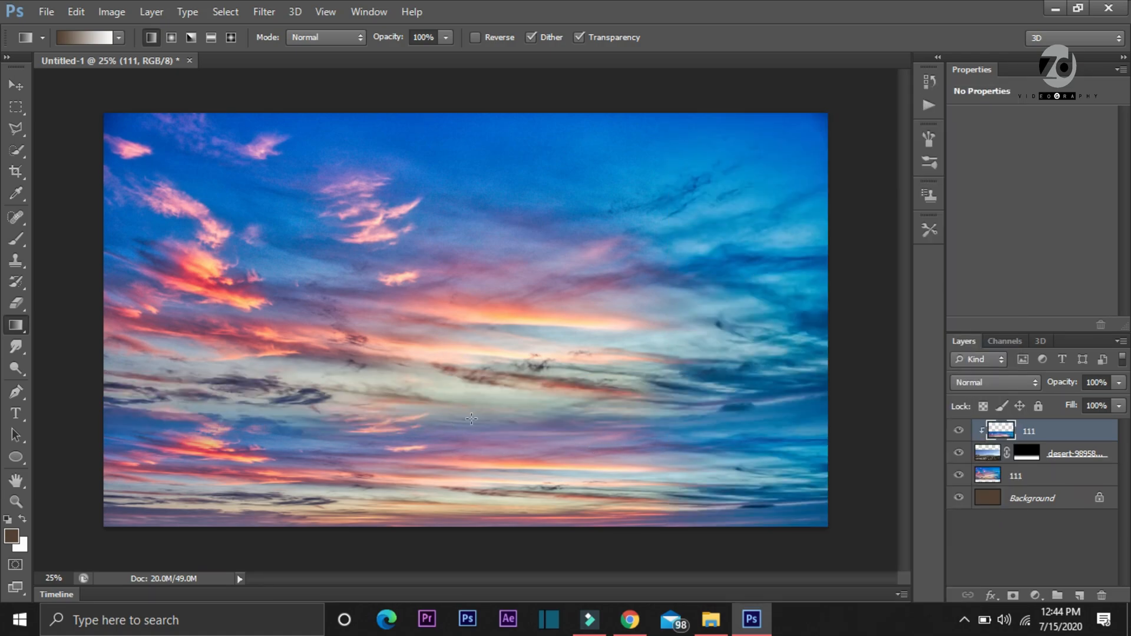
pyautogui.click(985, 384)
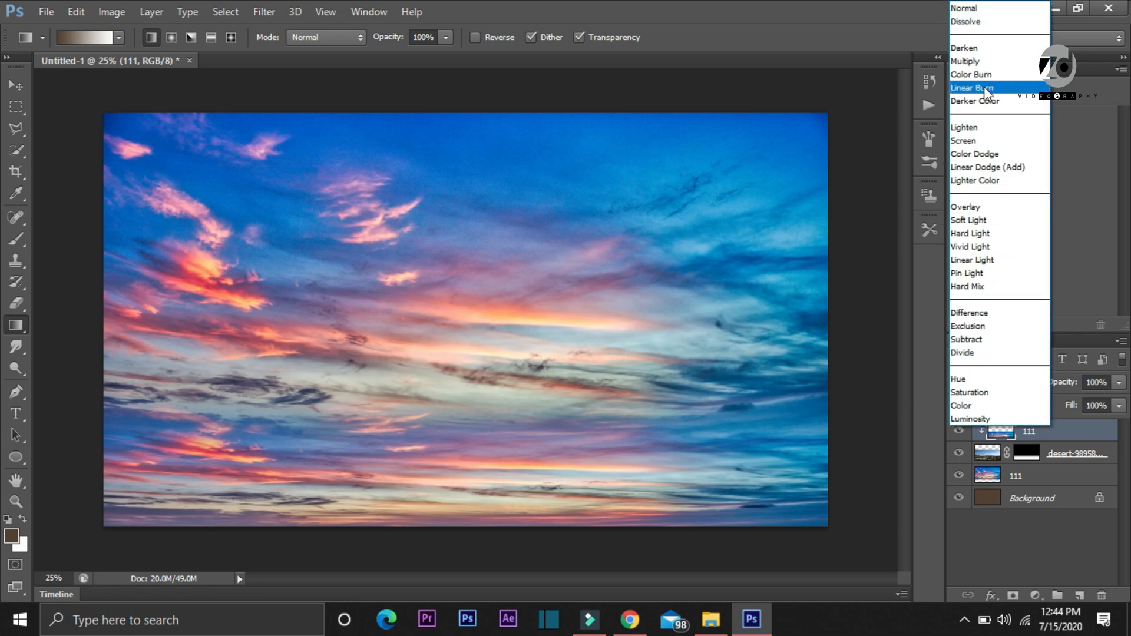
pyautogui.click(975, 60)
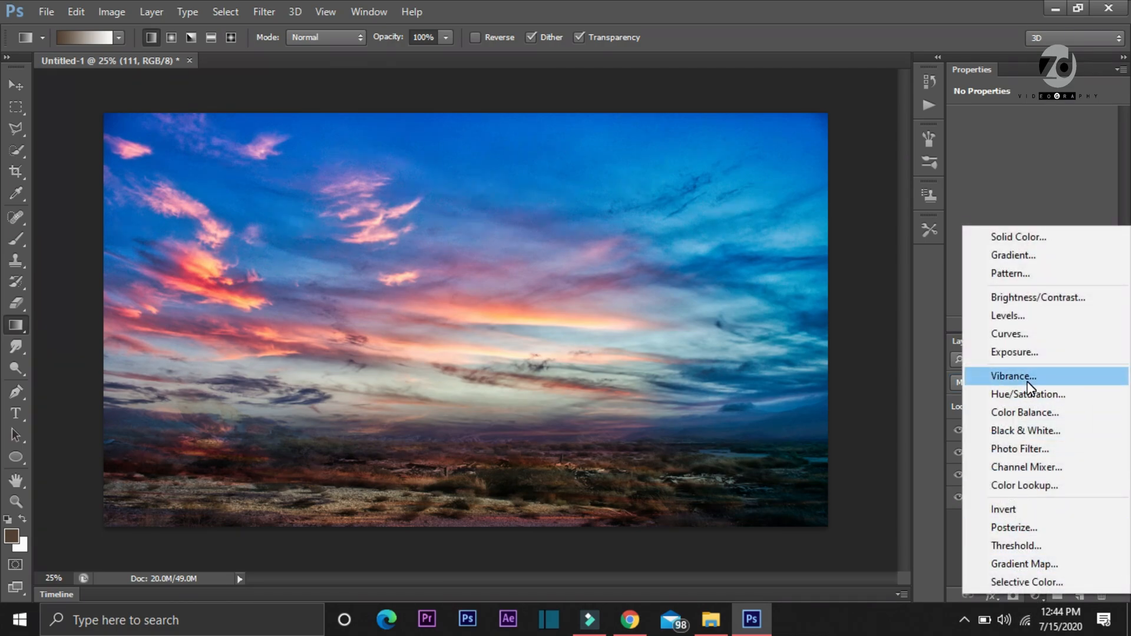
# Add a Brightness/Contrast adjustment layer clipped to the layer below and raise its brightness to 75
pyautogui.click(1021, 299)
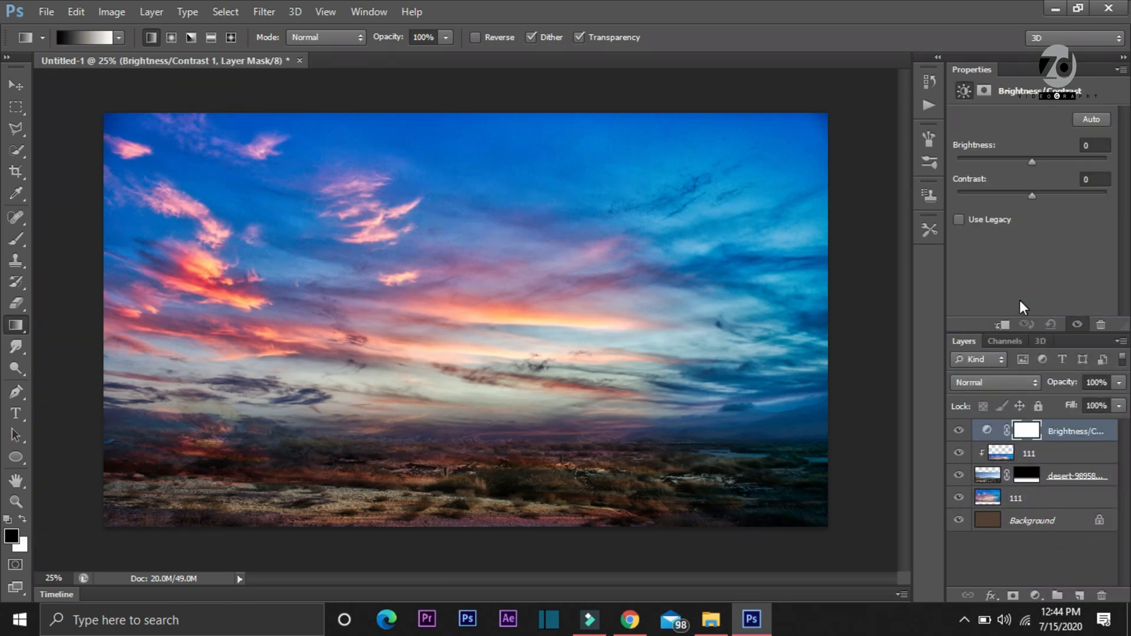
pyautogui.click(1004, 323)
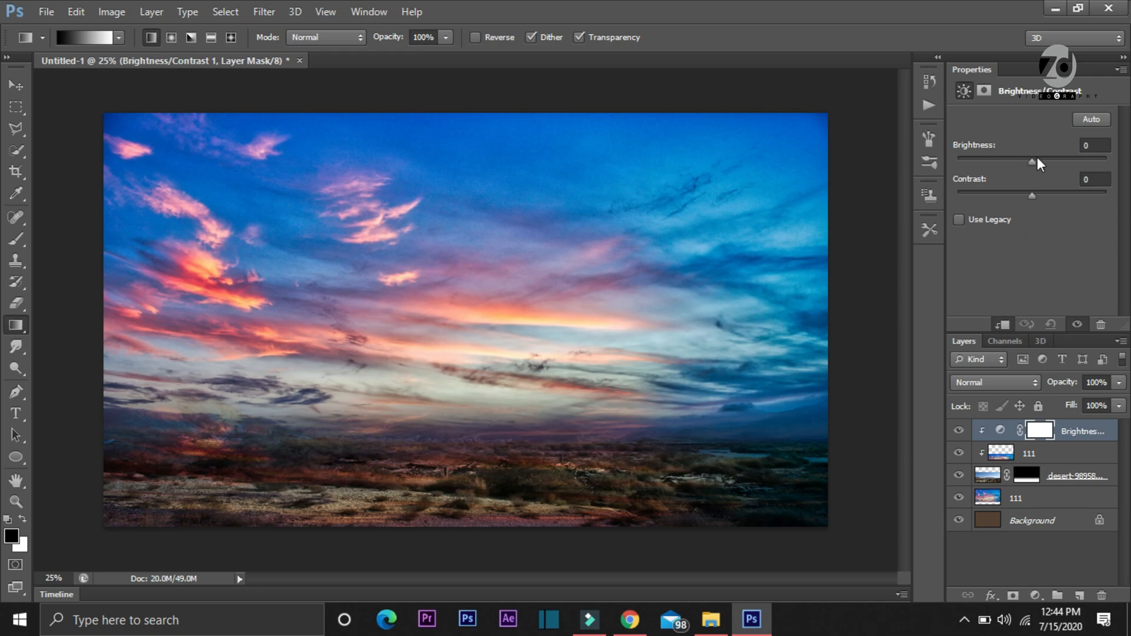
pyautogui.moveTo(1033, 160); pyautogui.dragTo(1070, 152)
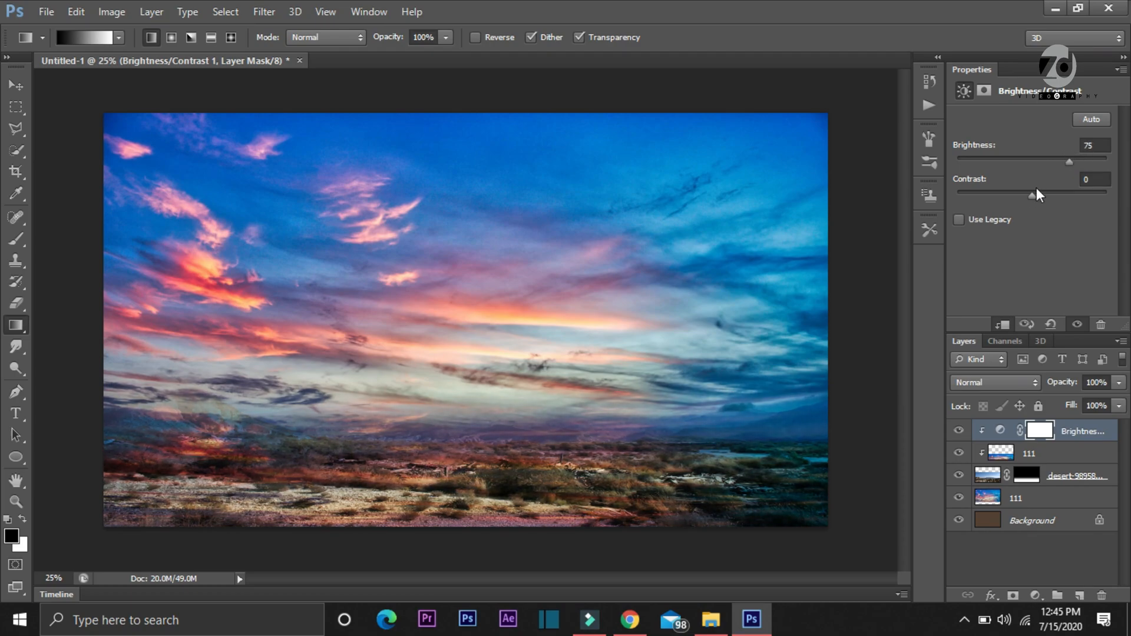
pyautogui.moveTo(1032, 196)
pyautogui.mouseDown()
pyautogui.moveTo(1013, 192)
pyautogui.moveTo(1031, 191)
pyautogui.mouseUp()
# Invert the Brightness/Contrast layer's mask to black
pyautogui.click(1039, 432)
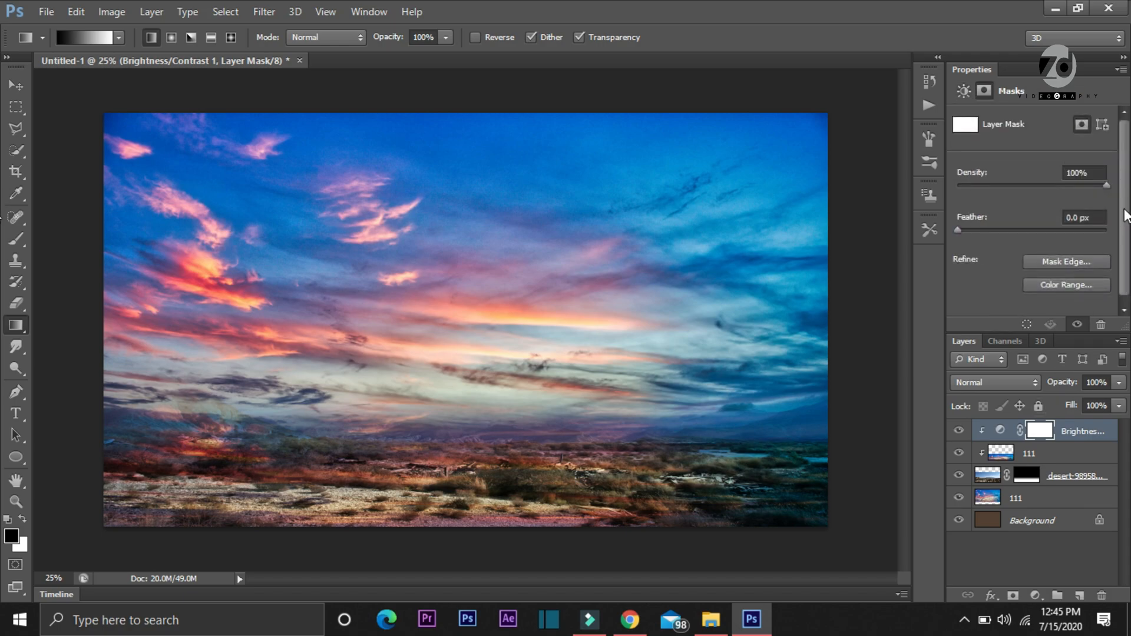
pyautogui.scroll(-1, 1126, 236)
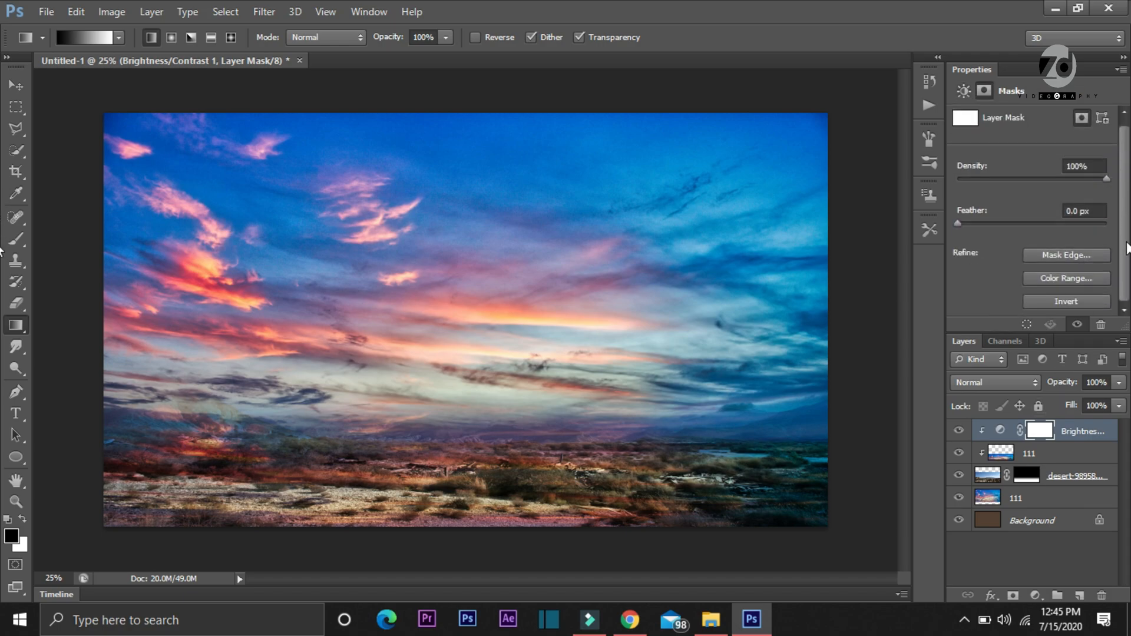
pyautogui.click(1066, 302)
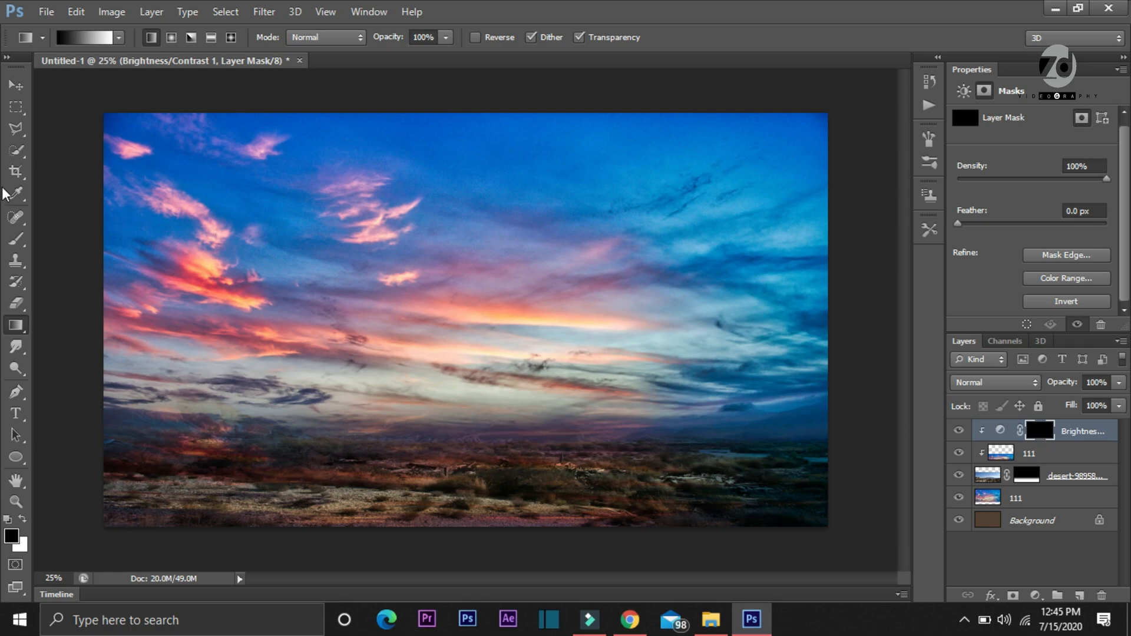
# Set up a soft brush with 20% opacity and a size of 380 px
pyautogui.click(17, 240)
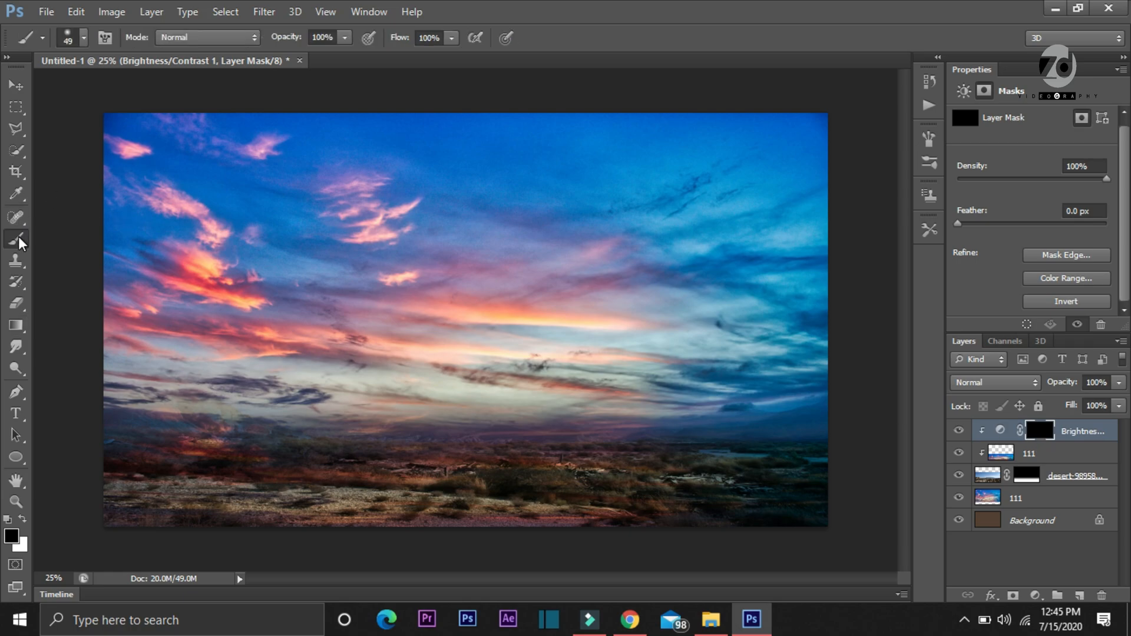
pyautogui.click(324, 37)
pyautogui.doubleClick(326, 37)
pyautogui.write('20')
pyautogui.click(85, 38)
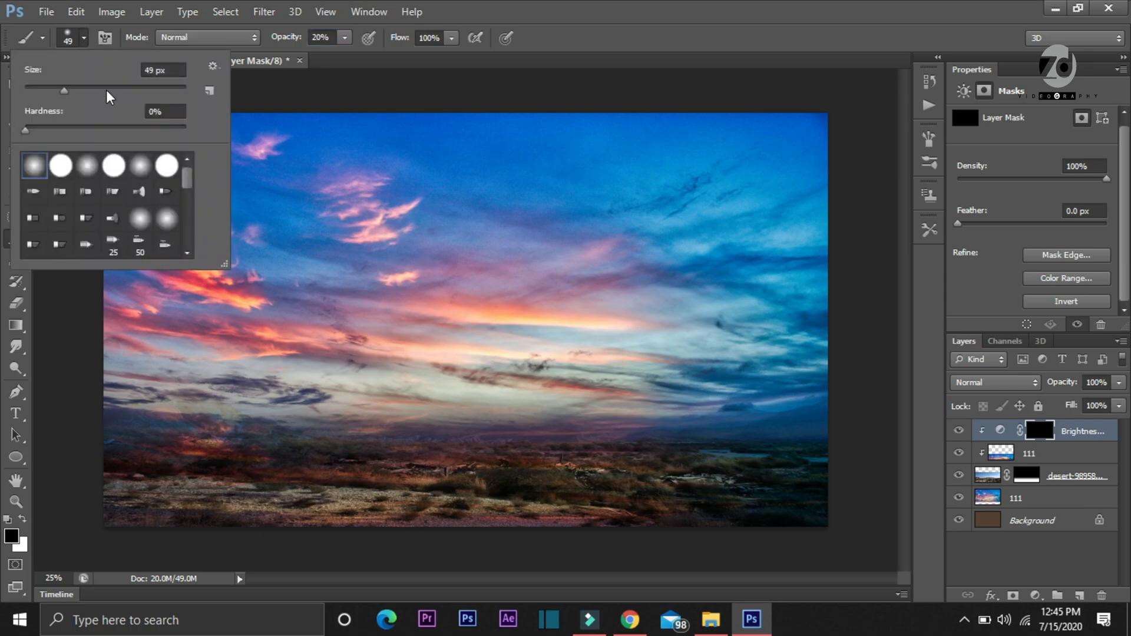
pyautogui.click(107, 90)
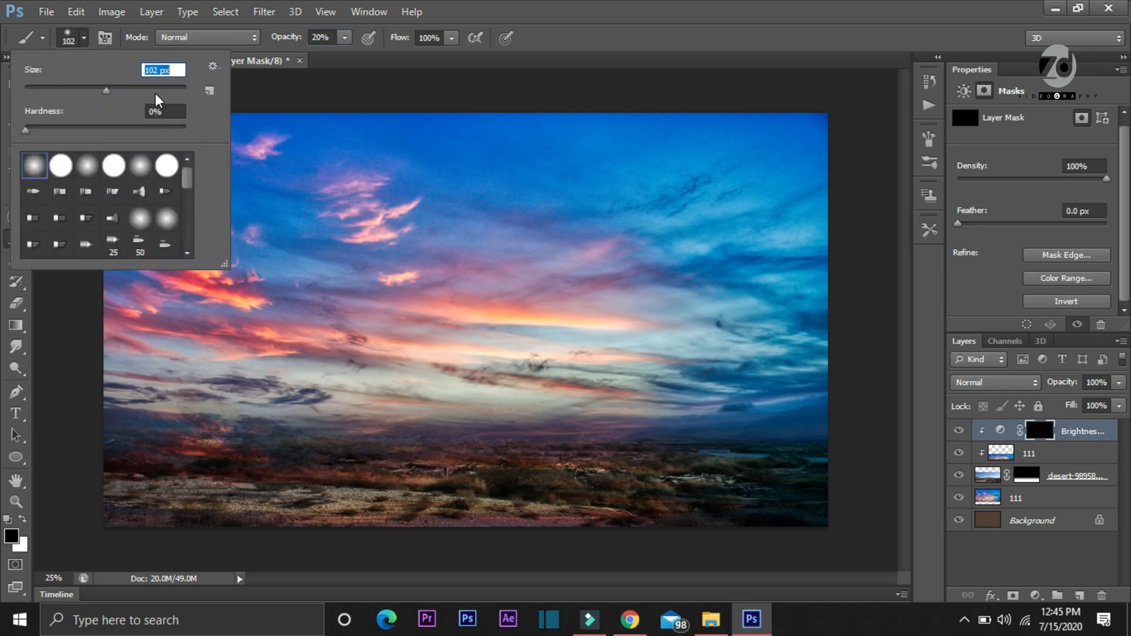
pyautogui.click(144, 89)
pyautogui.click(175, 91)
pyautogui.click(161, 90)
pyautogui.click(543, 79)
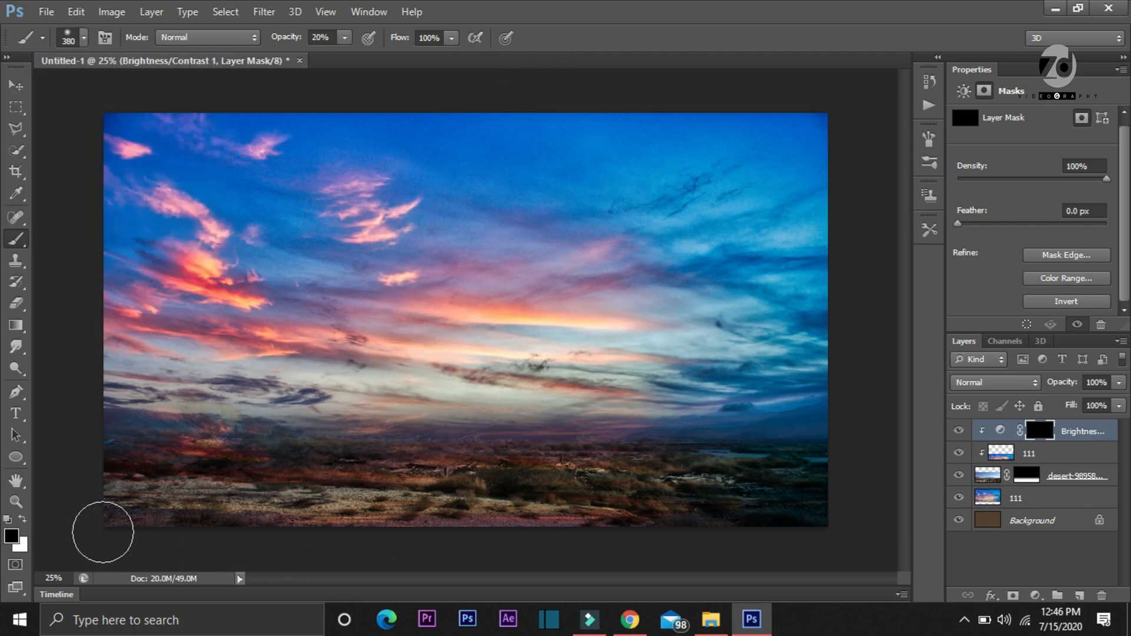
# Paint white on the Brightness/Contrast mask along the horizon and desert ground, and compare the image with the adjustment hidden and shown
pyautogui.click(22, 521)
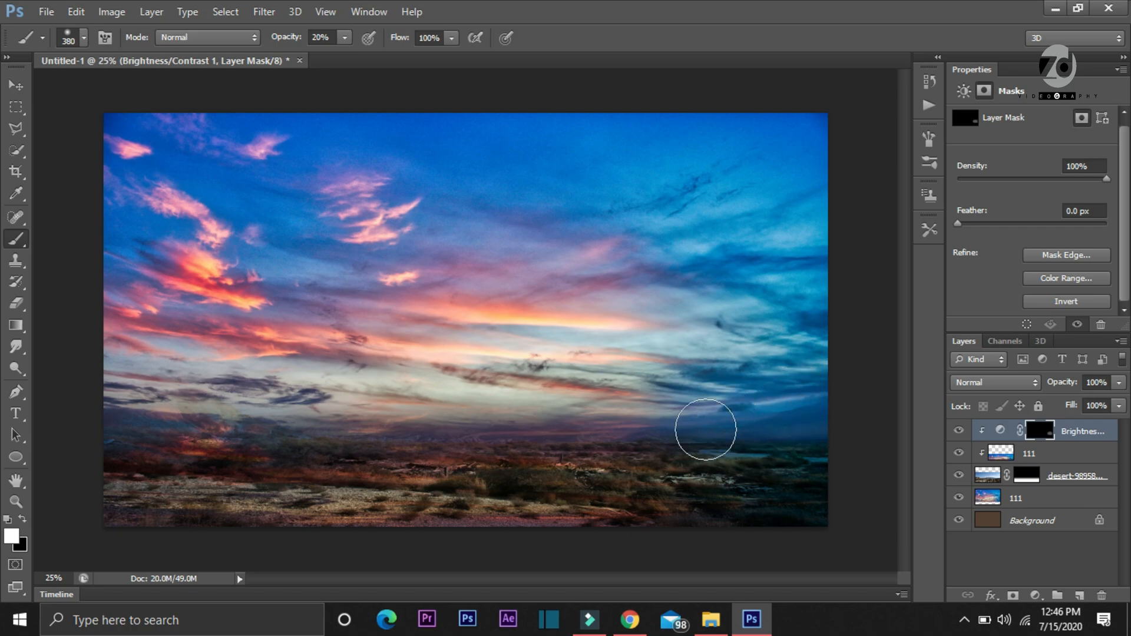
pyautogui.moveTo(642, 423)
pyautogui.mouseDown()
pyautogui.moveTo(682, 470)
pyautogui.moveTo(613, 461)
pyautogui.moveTo(608, 445)
pyautogui.moveTo(535, 441)
pyautogui.moveTo(600, 435)
pyautogui.moveTo(643, 410)
pyautogui.moveTo(443, 437)
pyautogui.moveTo(568, 427)
pyautogui.moveTo(459, 421)
pyautogui.moveTo(429, 438)
pyautogui.moveTo(428, 414)
pyautogui.moveTo(335, 415)
pyautogui.mouseUp()
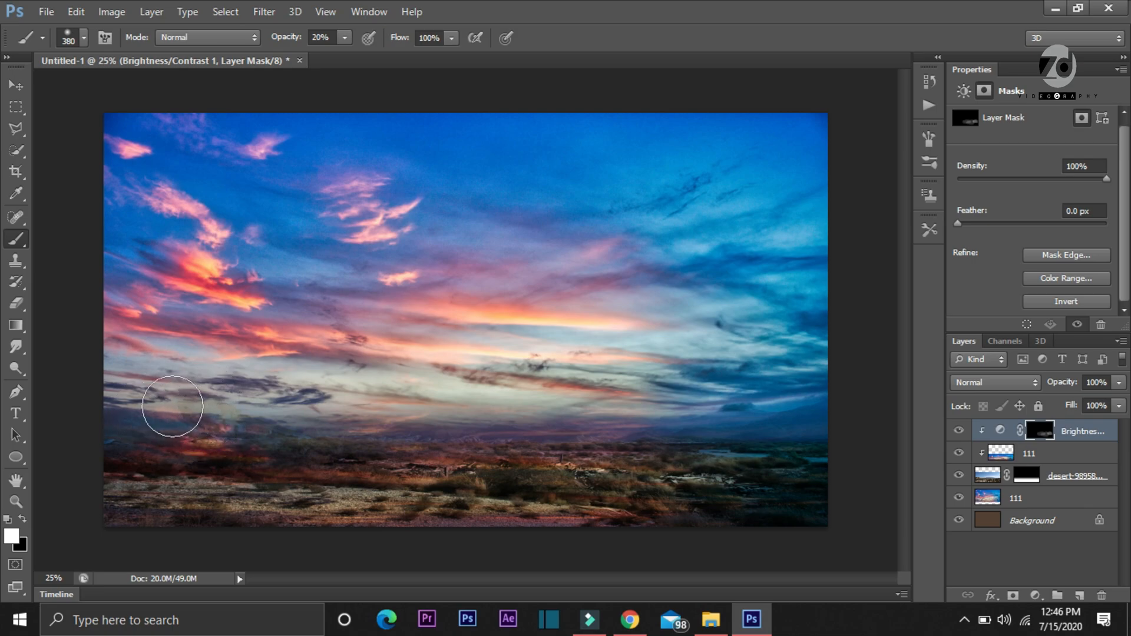
pyautogui.moveTo(229, 417)
pyautogui.mouseDown()
pyautogui.moveTo(358, 426)
pyautogui.moveTo(396, 449)
pyautogui.mouseUp()
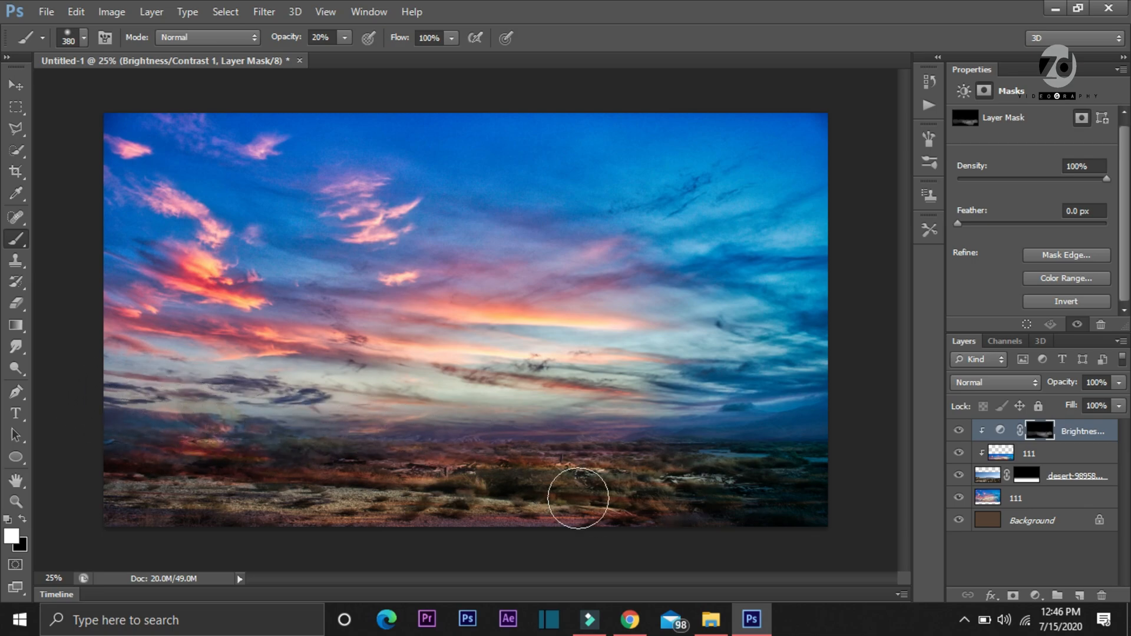
pyautogui.click(959, 432)
pyautogui.click(959, 432)
pyautogui.click(959, 431)
pyautogui.click(960, 432)
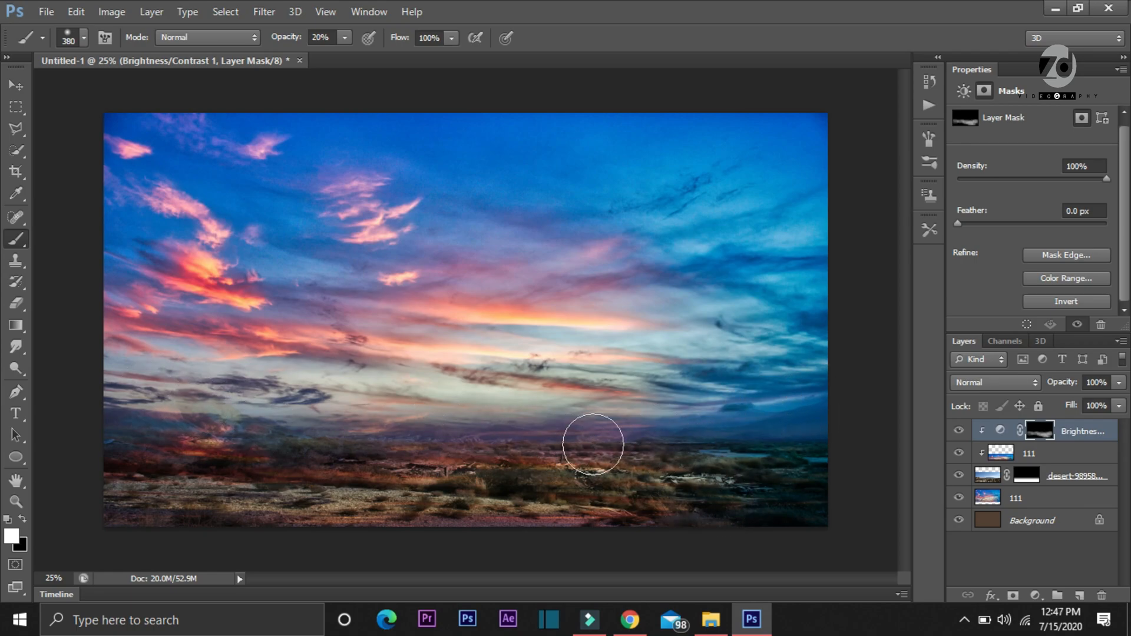
# Place the "girl with light" image from the Desktop folder into the document
pyautogui.click(46, 11)
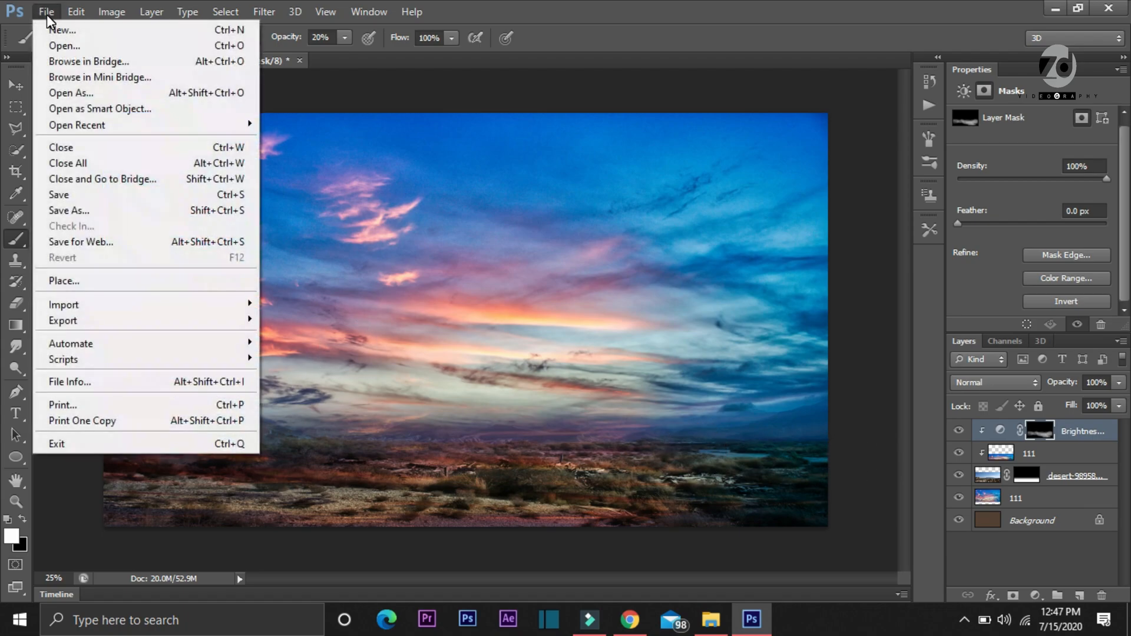
pyautogui.click(111, 285)
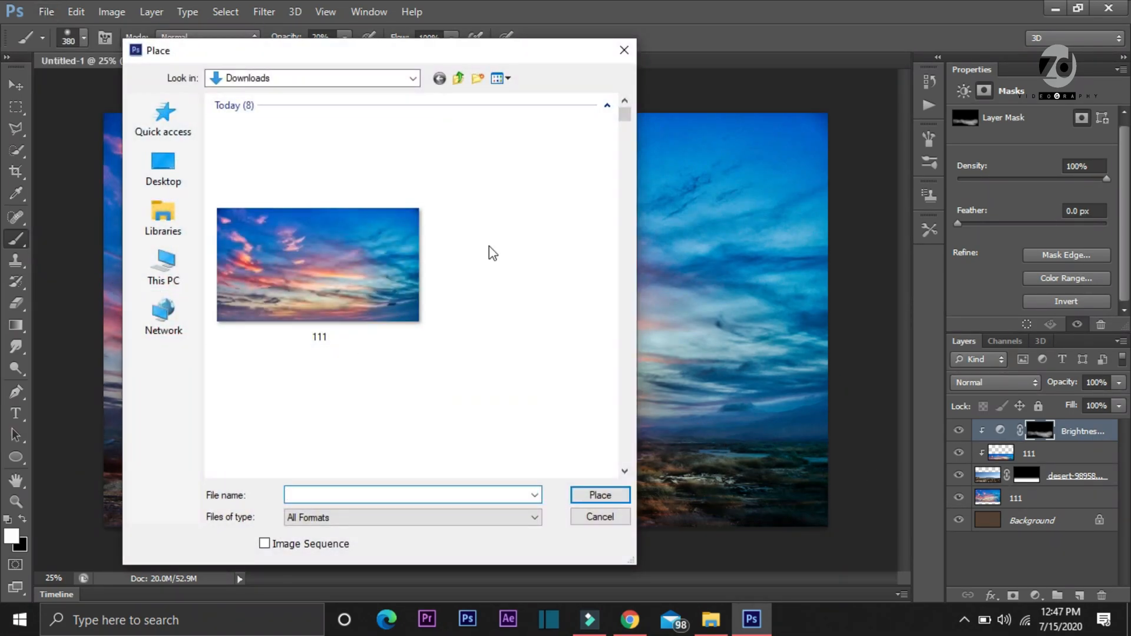
pyautogui.click(163, 152)
pyautogui.moveTo(624, 155); pyautogui.dragTo(645, 293)
pyautogui.doubleClick(475, 222)
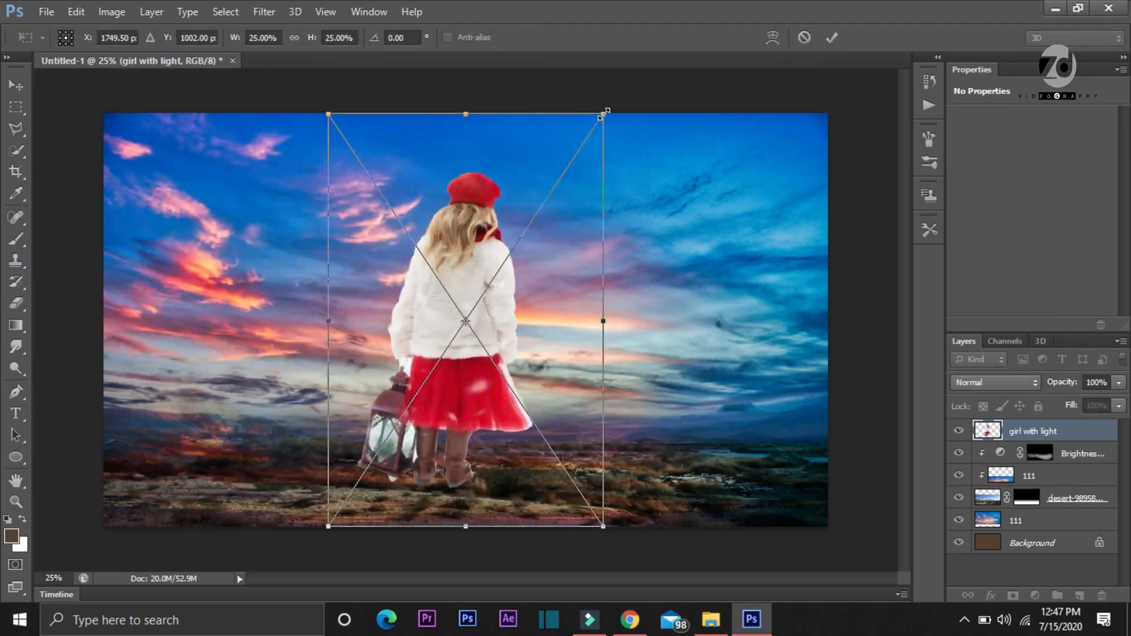
# Scale the girl image to about 7.22% wide by 7.80% high and stand her on the desert ground left of centre
pyautogui.moveTo(493, 276); pyautogui.dragTo(415, 463)
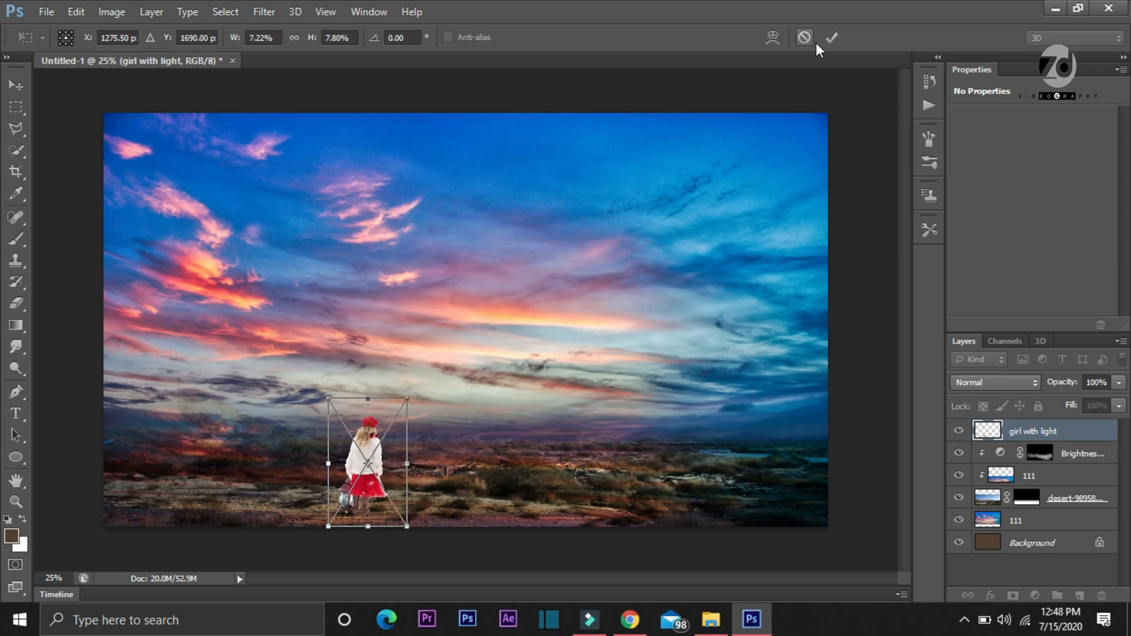
pyautogui.click(832, 37)
pyautogui.press('b')
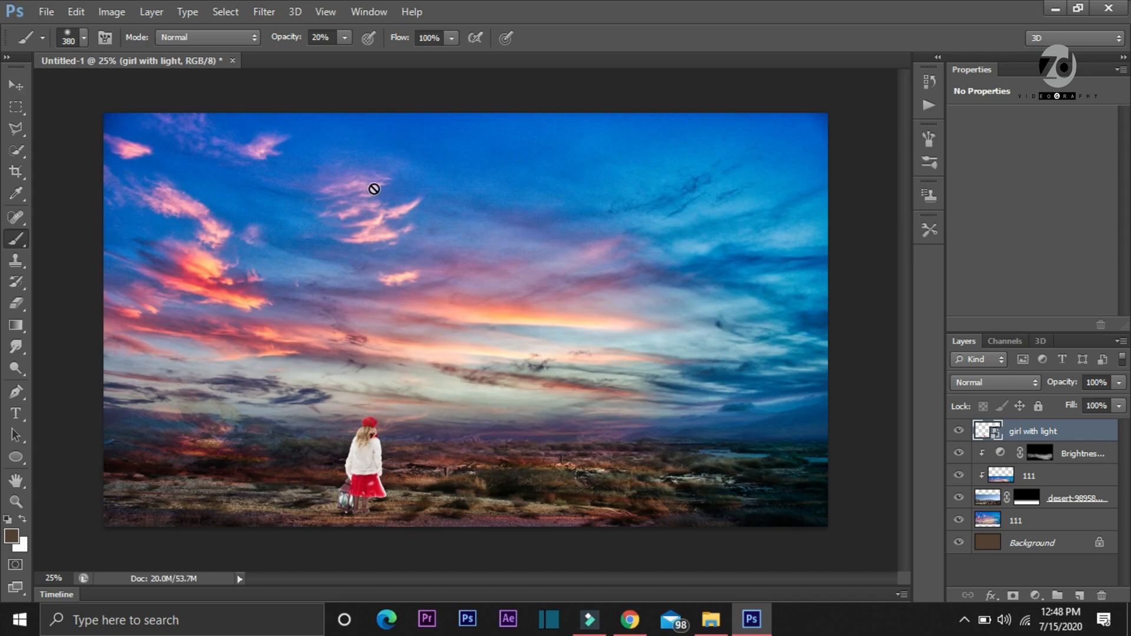
# Rasterize the "girl with light" layer and move the girl slightly to the left on the desert ground
pyautogui.rightClick(1002, 429)
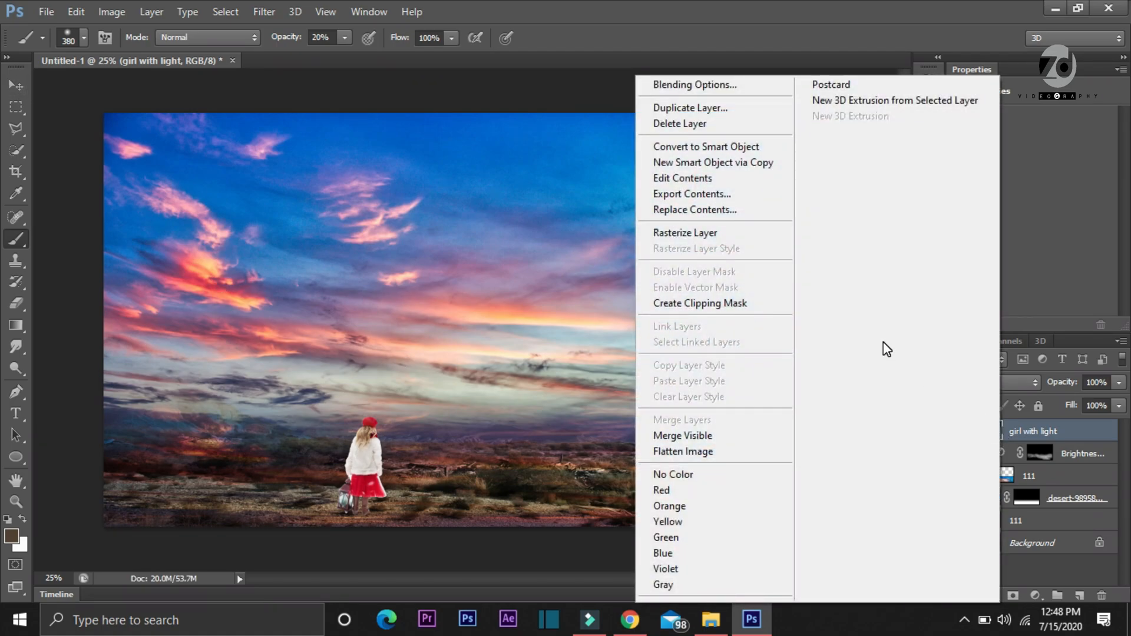
pyautogui.click(659, 246)
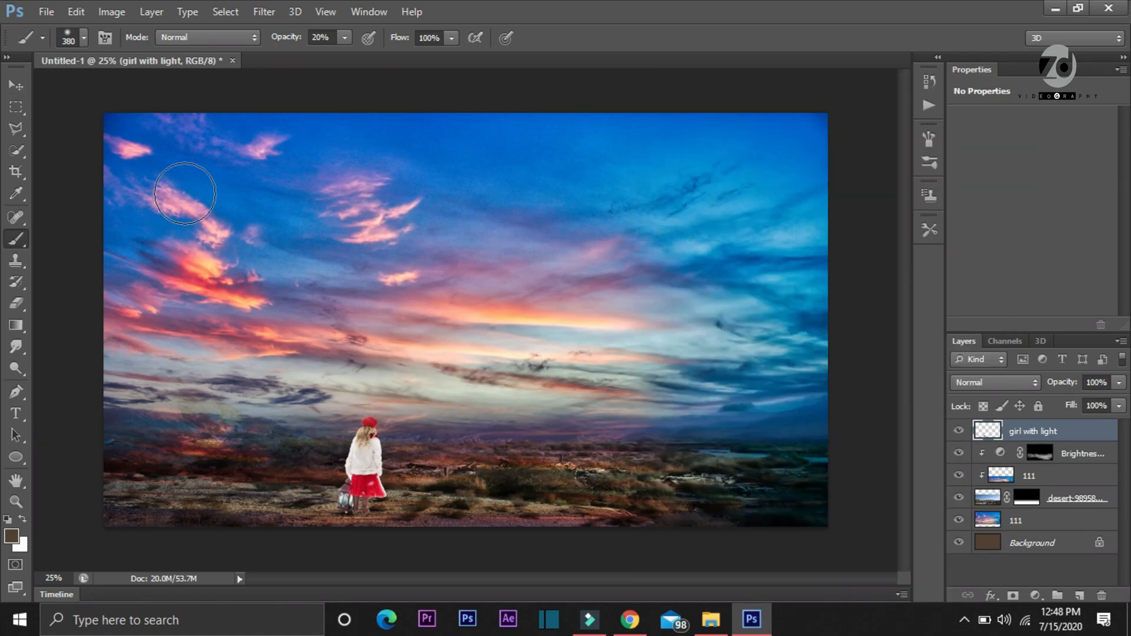
pyautogui.click(16, 87)
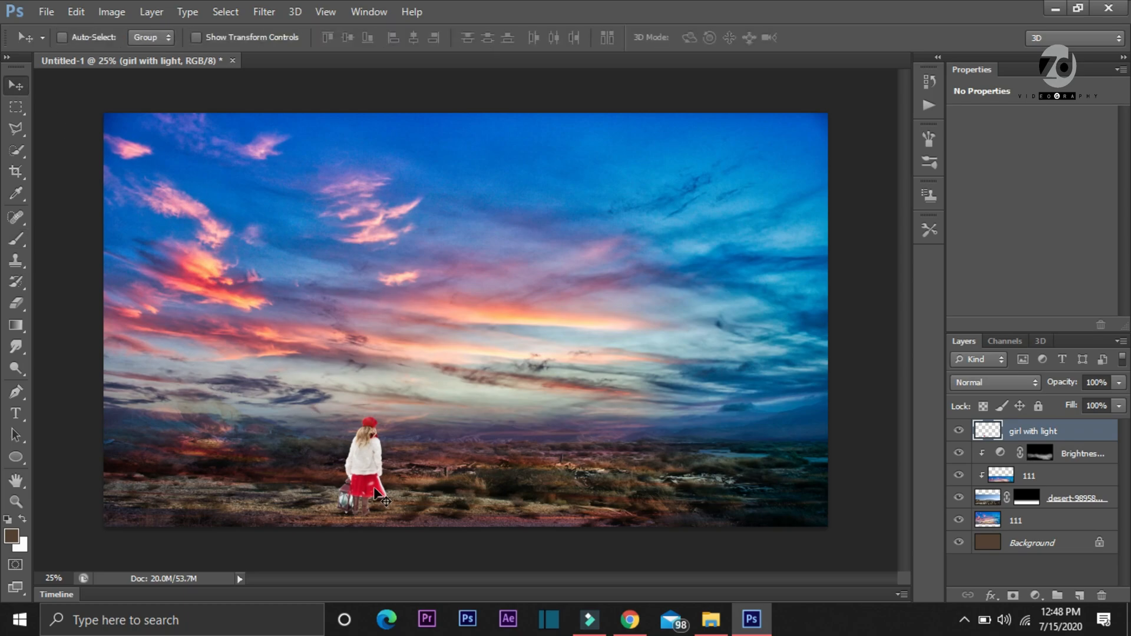
pyautogui.moveTo(341, 474); pyautogui.dragTo(341, 475)
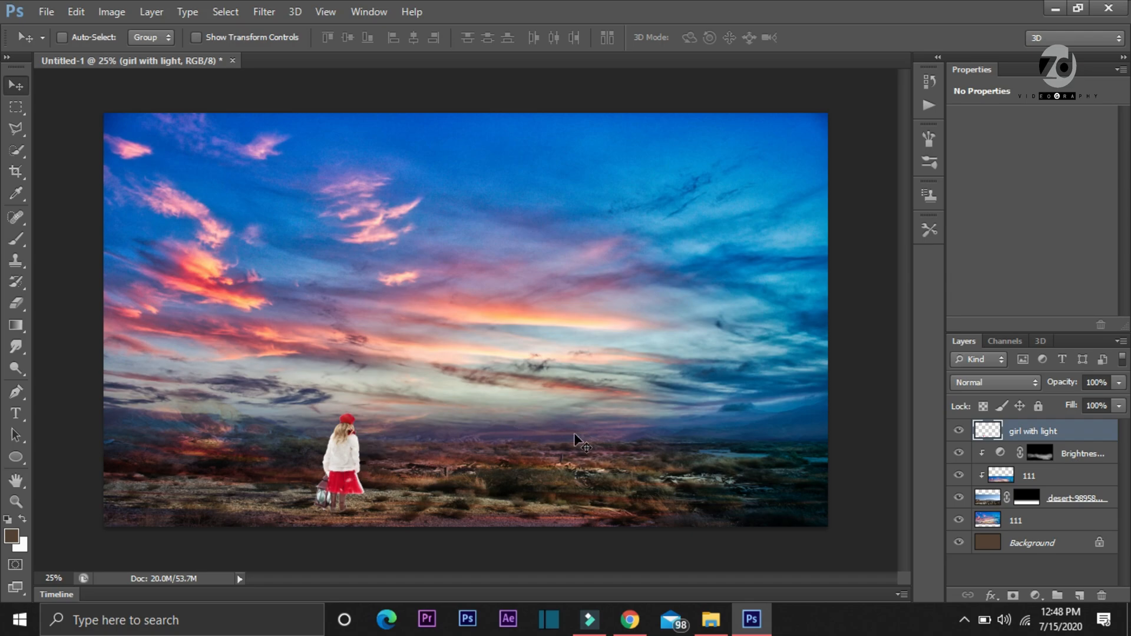
# Scale the girl down to 95.08% wide by 92.42% high, keeping her feet at the same spot on the ground
pyautogui.hotkey('ctrl', 't')
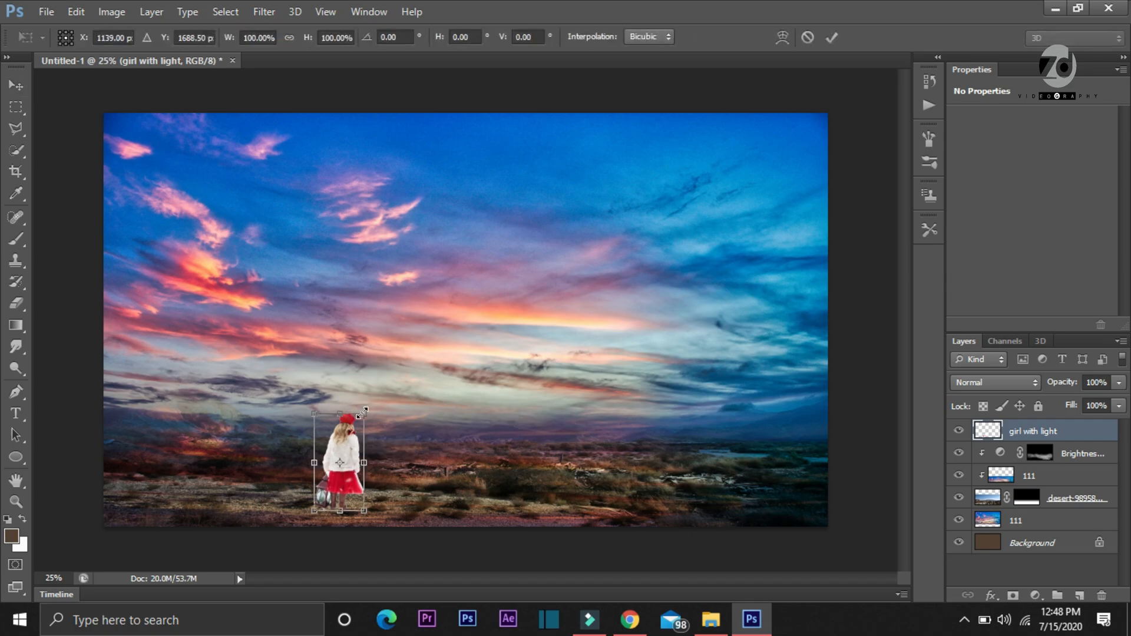
pyautogui.moveTo(361, 415); pyautogui.dragTo(356, 420)
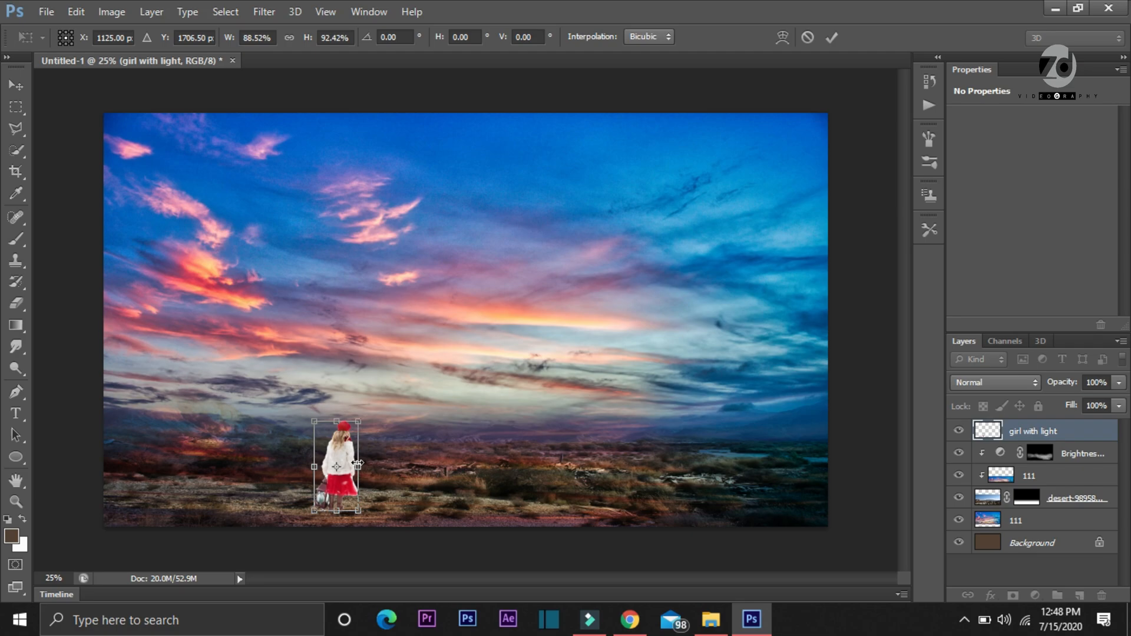
pyautogui.moveTo(357, 463); pyautogui.dragTo(359, 463)
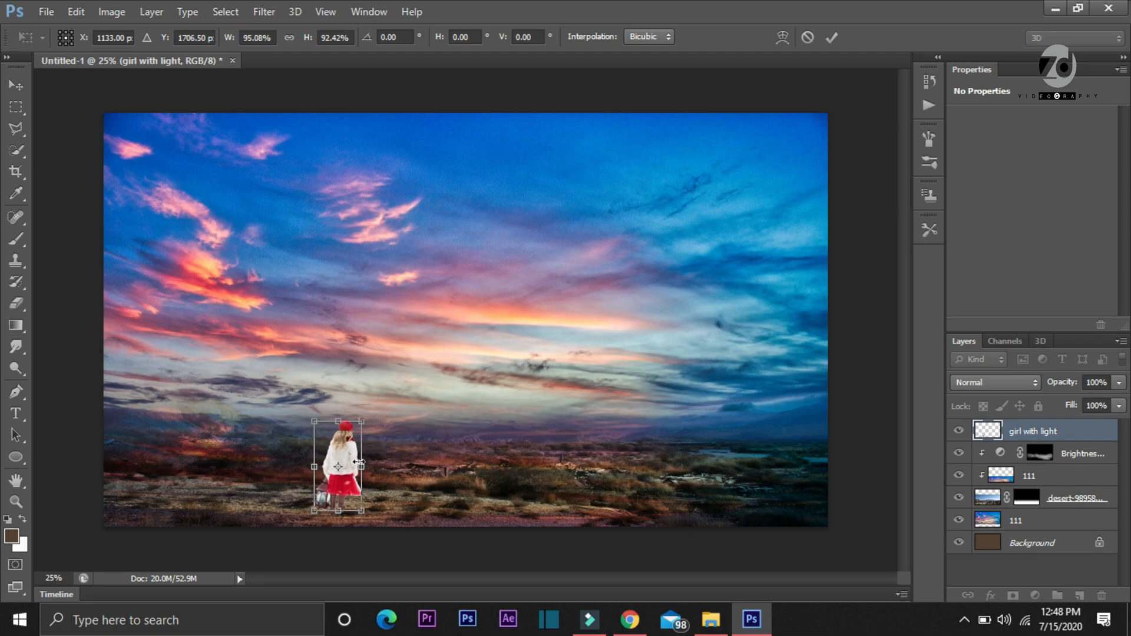
pyautogui.click(833, 42)
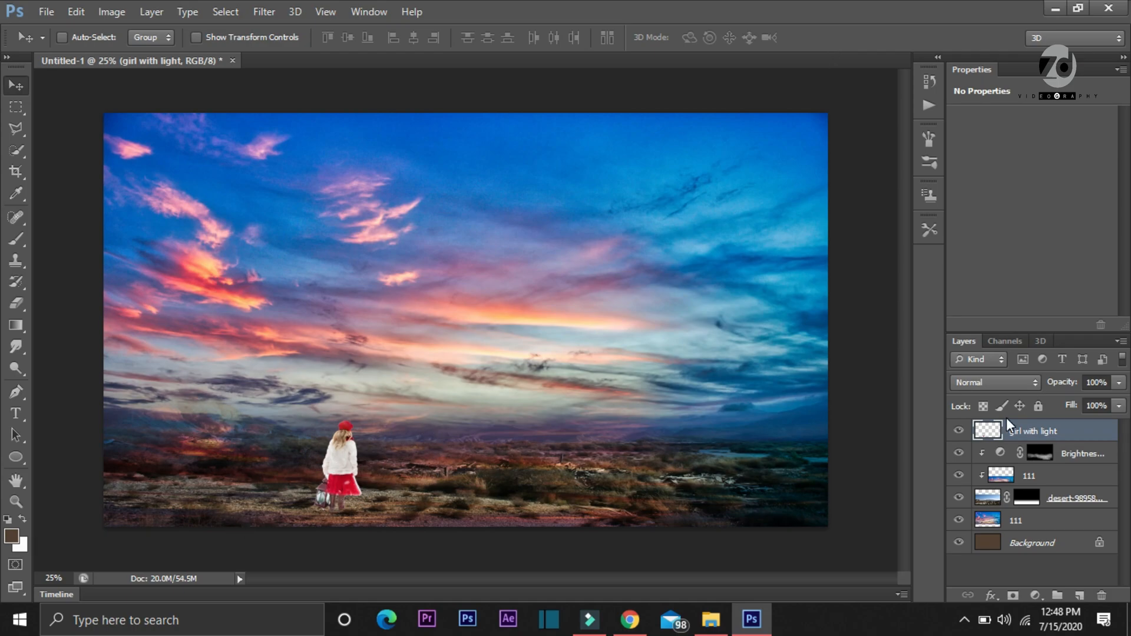
# Darken the girl layer with Curves, lowering the shadows and bringing the highlight point from input 234 to output 210
pyautogui.hotkey('ctrl', 'm')
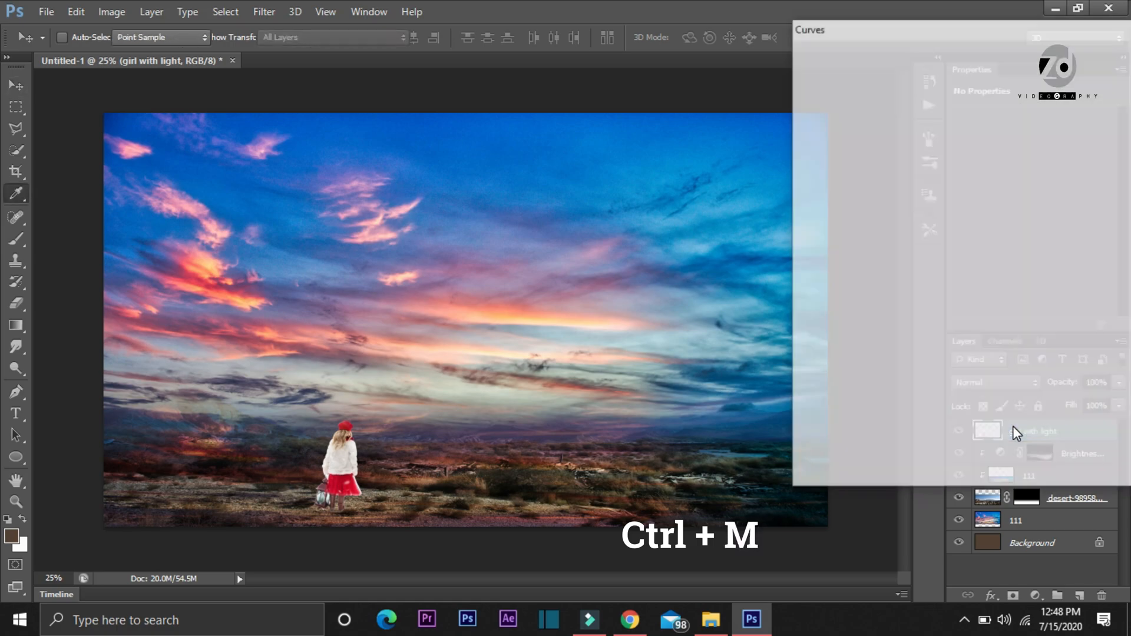
pyautogui.moveTo(1020, 152); pyautogui.dragTo(1045, 141)
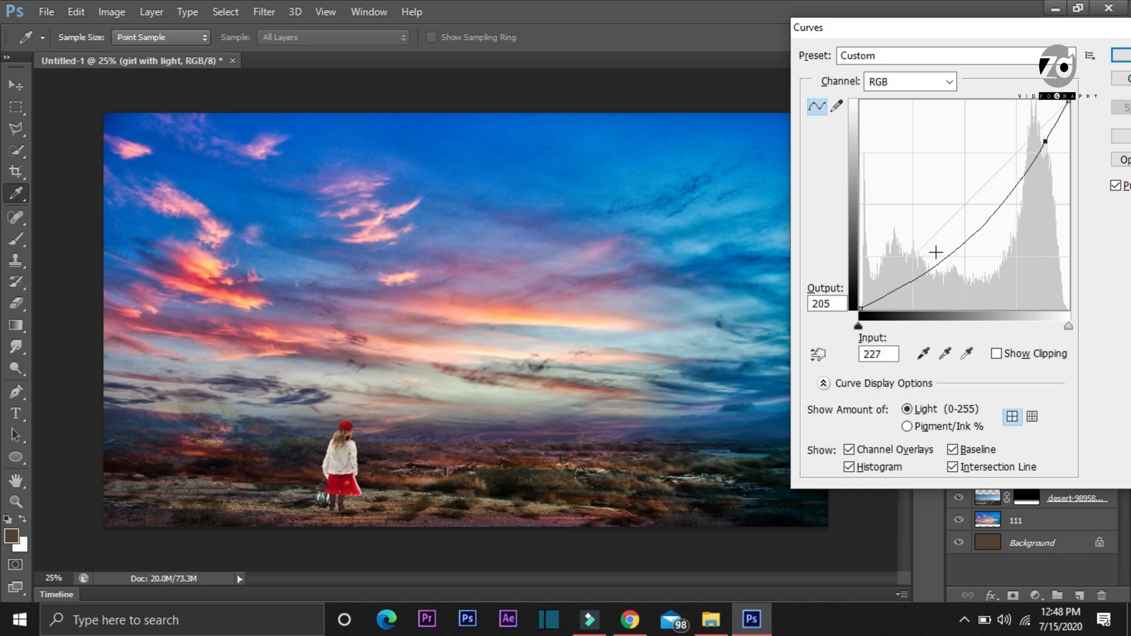
pyautogui.moveTo(918, 277)
pyautogui.mouseDown()
pyautogui.moveTo(893, 249)
pyautogui.moveTo(919, 289)
pyautogui.mouseUp()
pyautogui.moveTo(1044, 144)
pyautogui.mouseDown()
pyautogui.moveTo(1037, 126)
pyautogui.moveTo(1050, 139)
pyautogui.mouseUp()
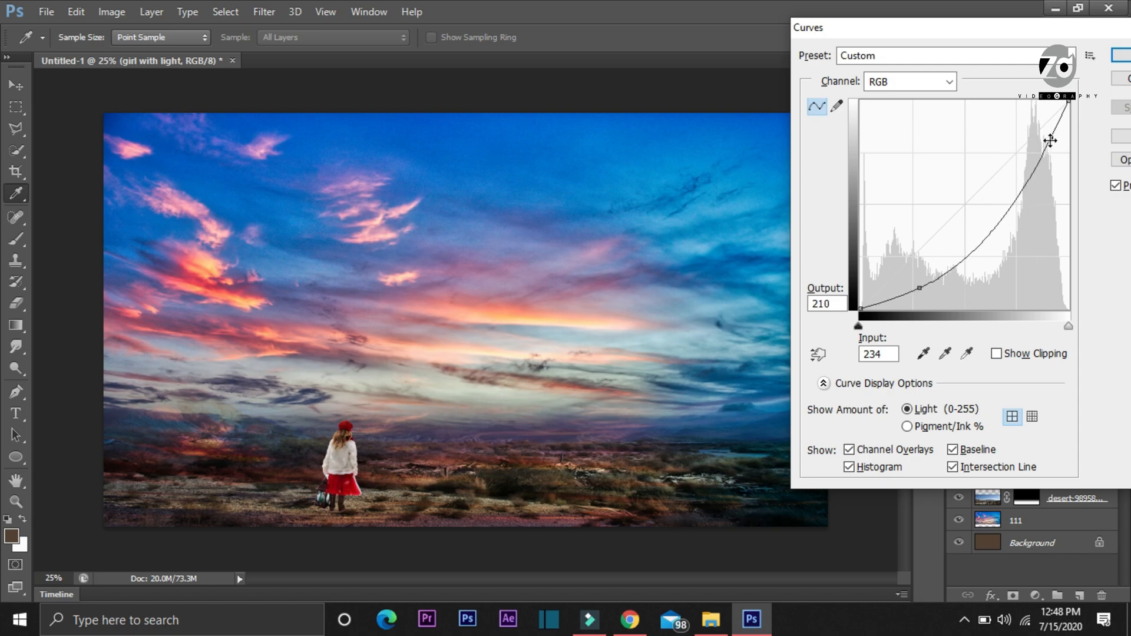
pyautogui.click(1121, 55)
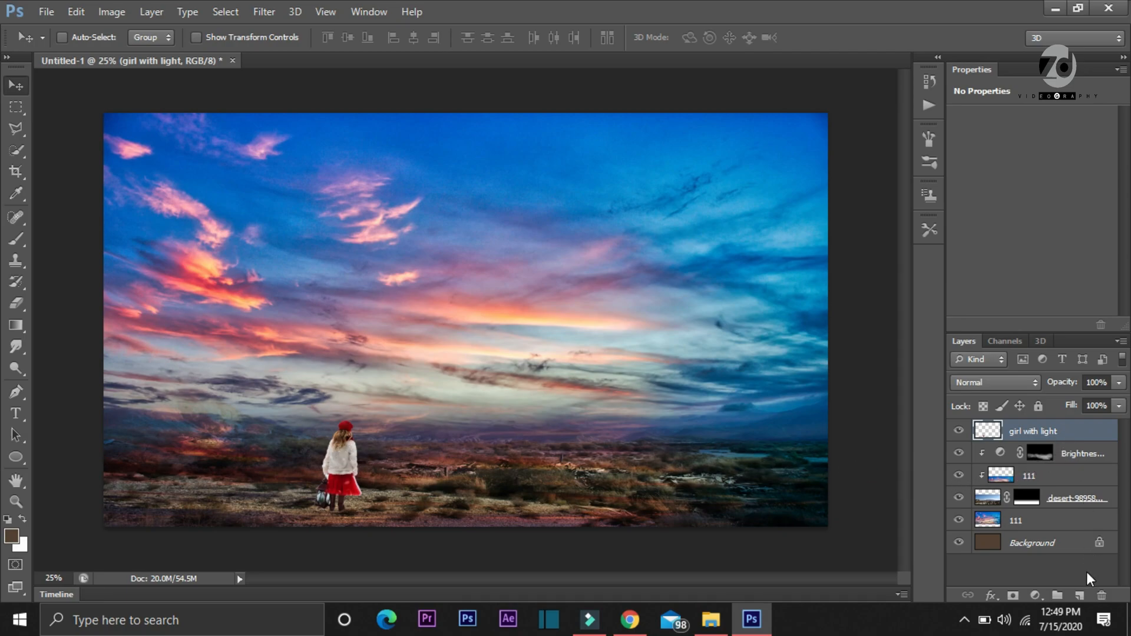
# Add a new layer above the girl layer and name it "Light"
pyautogui.click(1080, 597)
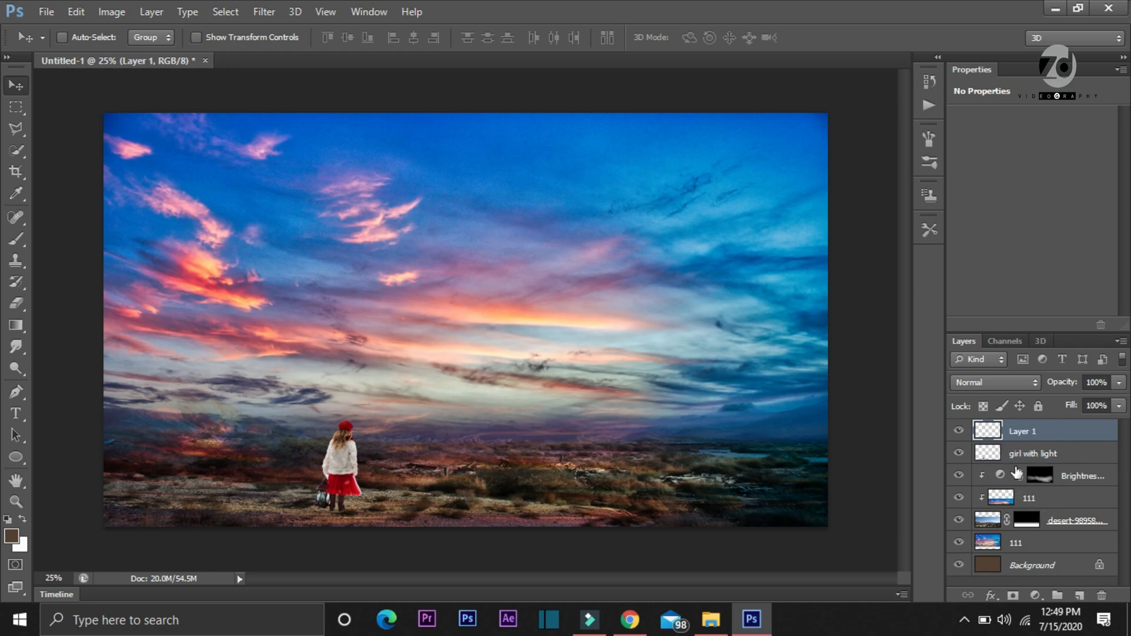
pyautogui.doubleClick(1026, 432)
pyautogui.write('Light')
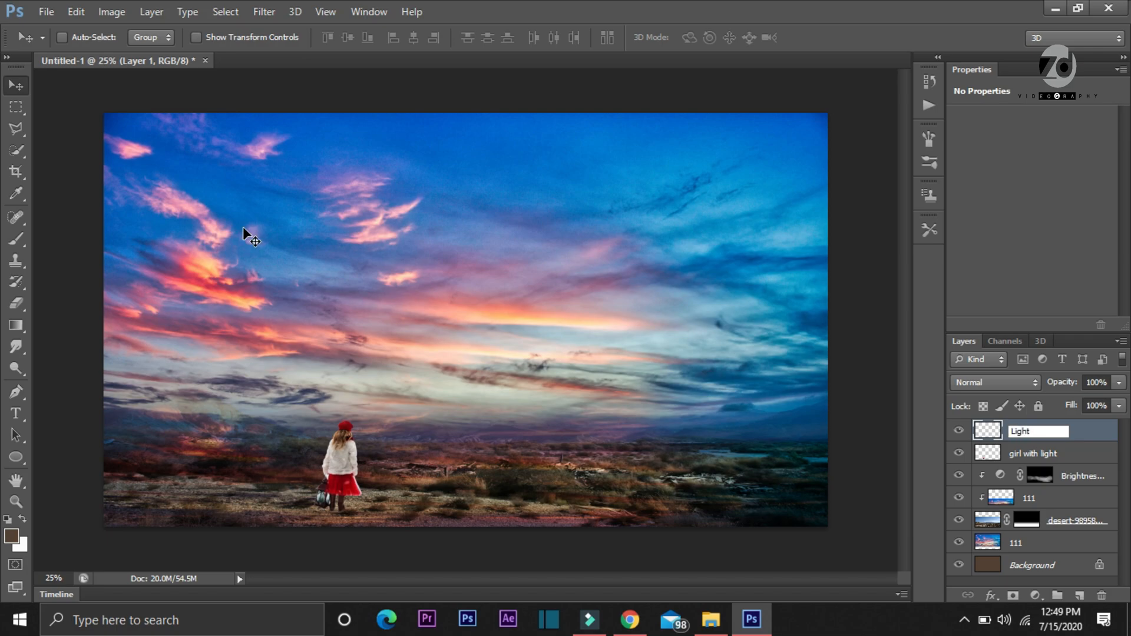
pyautogui.press('Return')
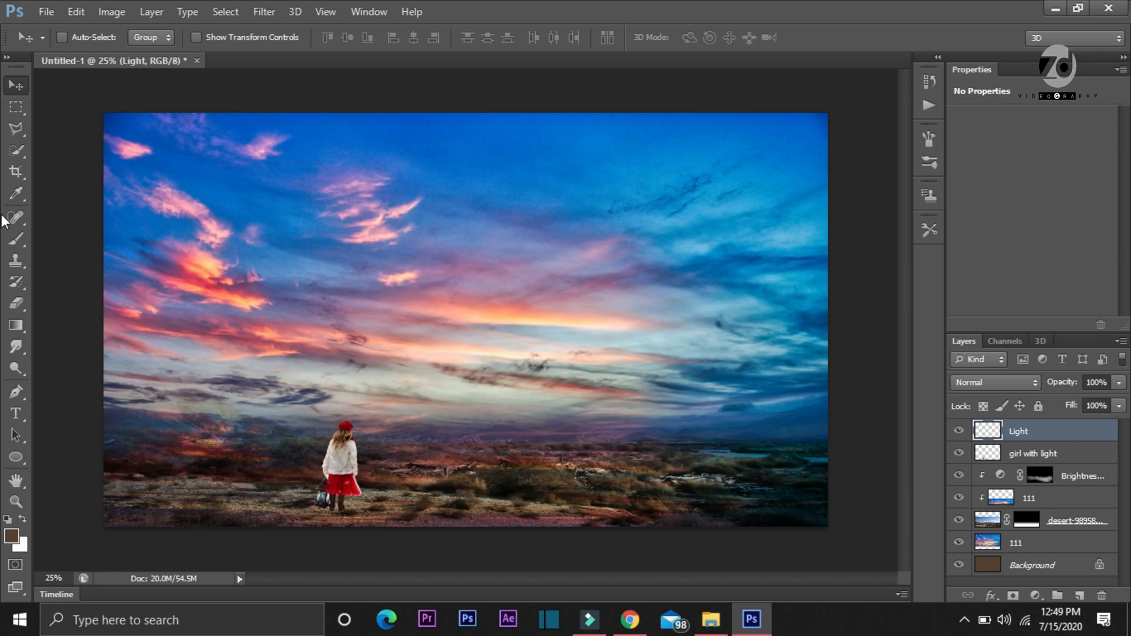
# Choose the Brush tool and set the foreground colour to a fully saturated golden yellow
pyautogui.click(19, 243)
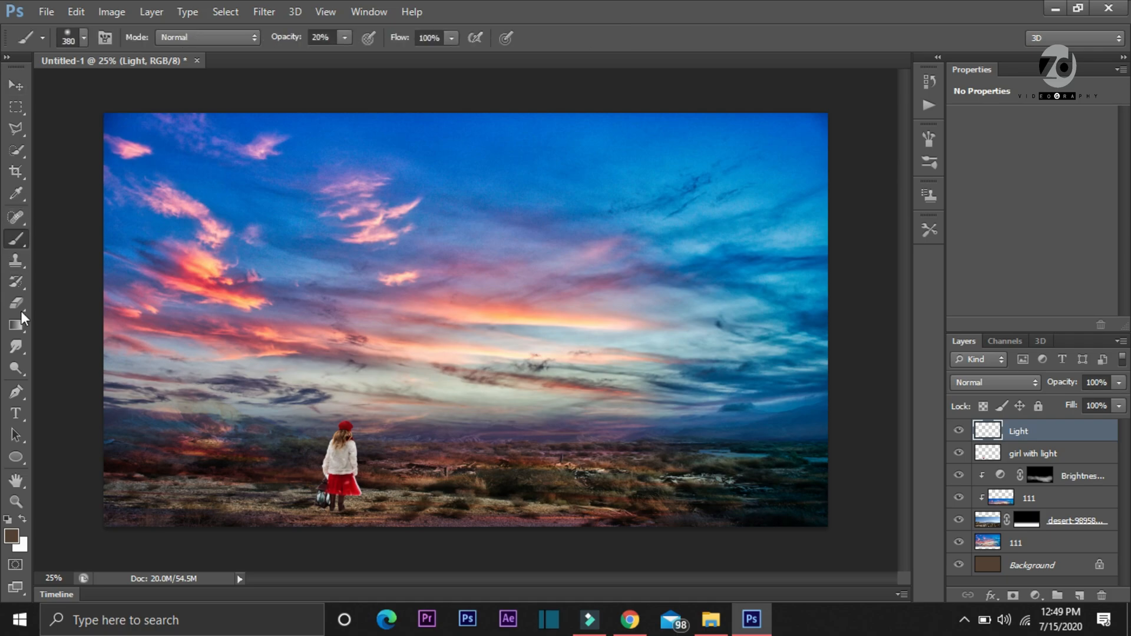
pyautogui.click(12, 535)
pyautogui.moveTo(253, 320); pyautogui.dragTo(254, 321)
pyautogui.moveTo(218, 173); pyautogui.dragTo(240, 112)
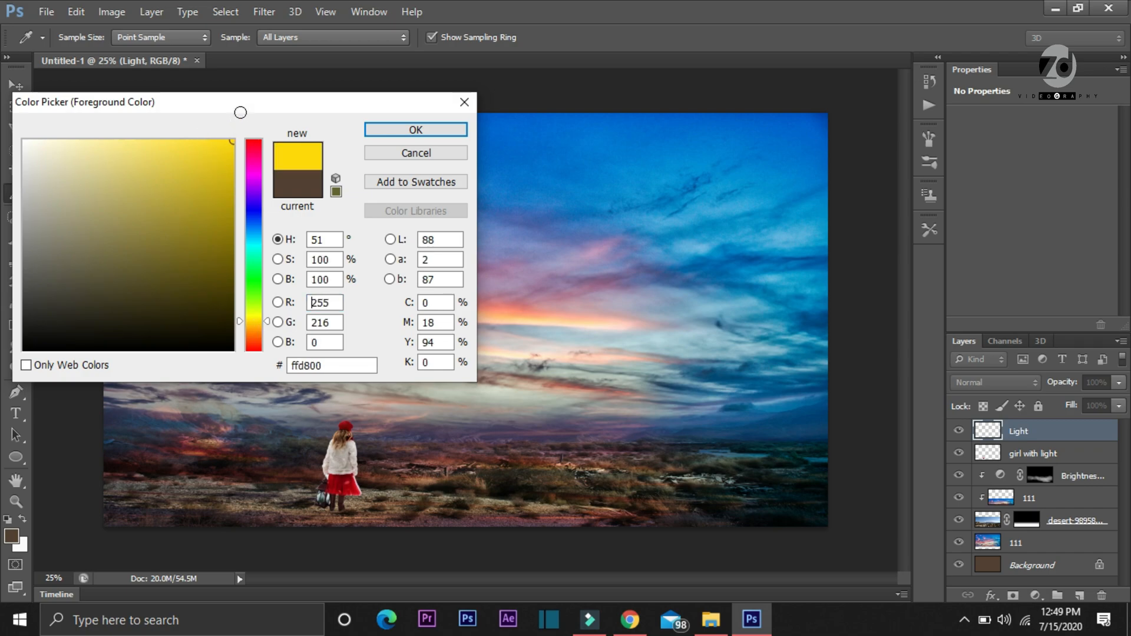
pyautogui.moveTo(257, 318); pyautogui.dragTo(258, 323)
pyautogui.click(383, 130)
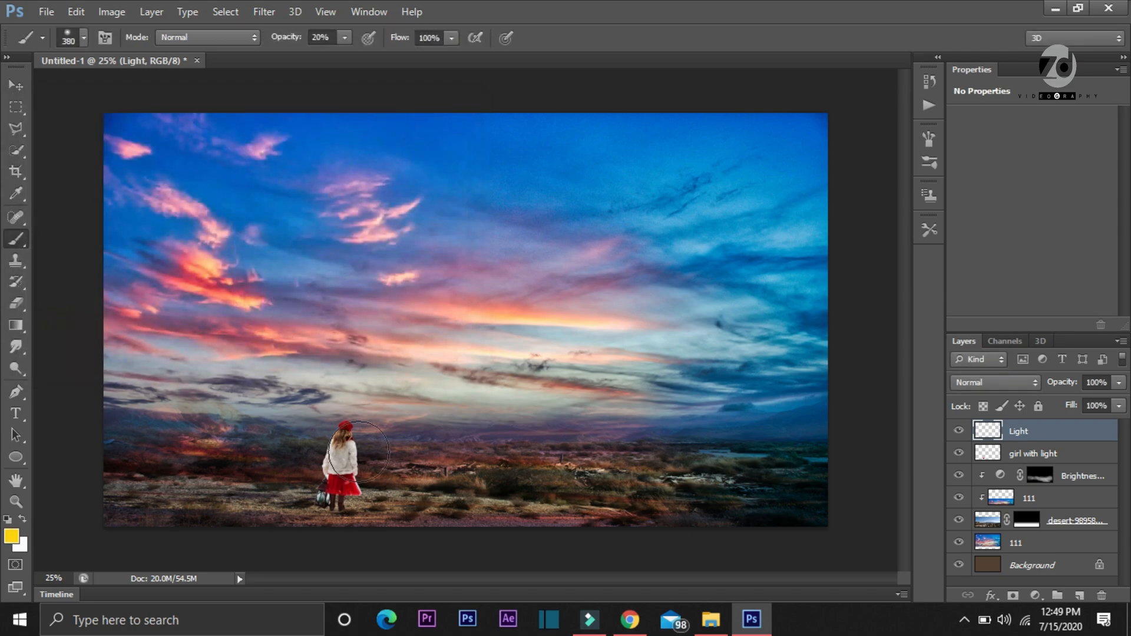
# Reduce the soft brush to 110 px and dab yellow over the girl's lantern on the Light layer
pyautogui.rightClick(329, 496)
pyautogui.click(416, 423)
pyautogui.click(433, 423)
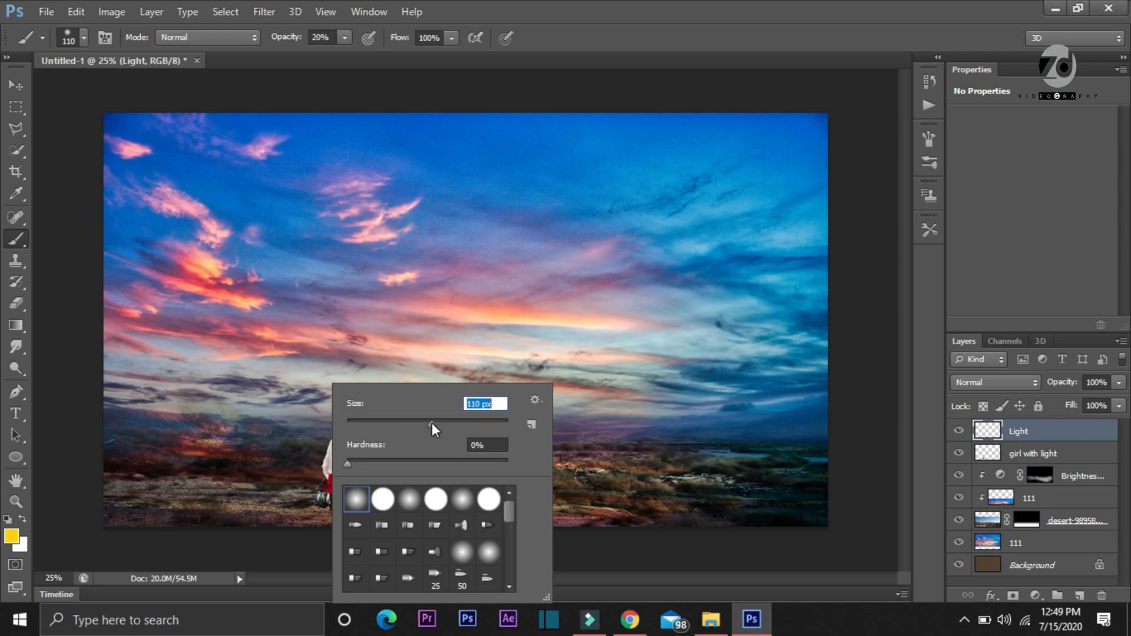
pyautogui.click(323, 498)
pyautogui.click(323, 498)
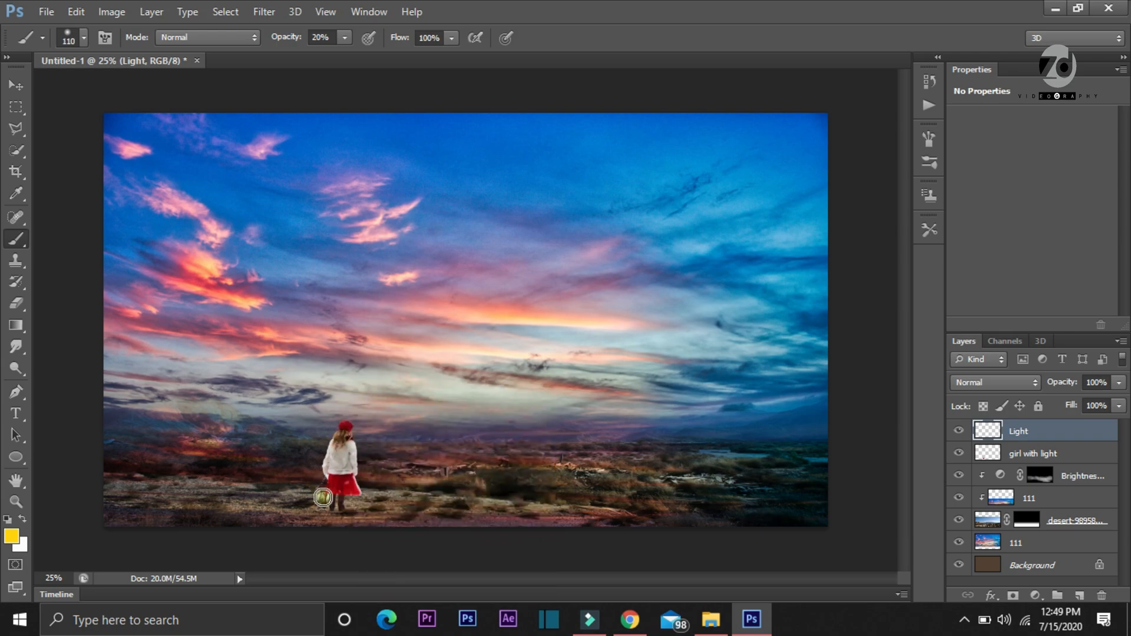
# Raise the brush opacity to 100% and dab a stronger yellow glow over the lantern
pyautogui.click(323, 37)
pyautogui.write('100')
pyautogui.press('Return')
pyautogui.click(323, 498)
pyautogui.click(322, 498)
# Set the Light layer's blend mode to Color Dodge and compare the lantern with the layer hidden and shown
pyautogui.click(981, 382)
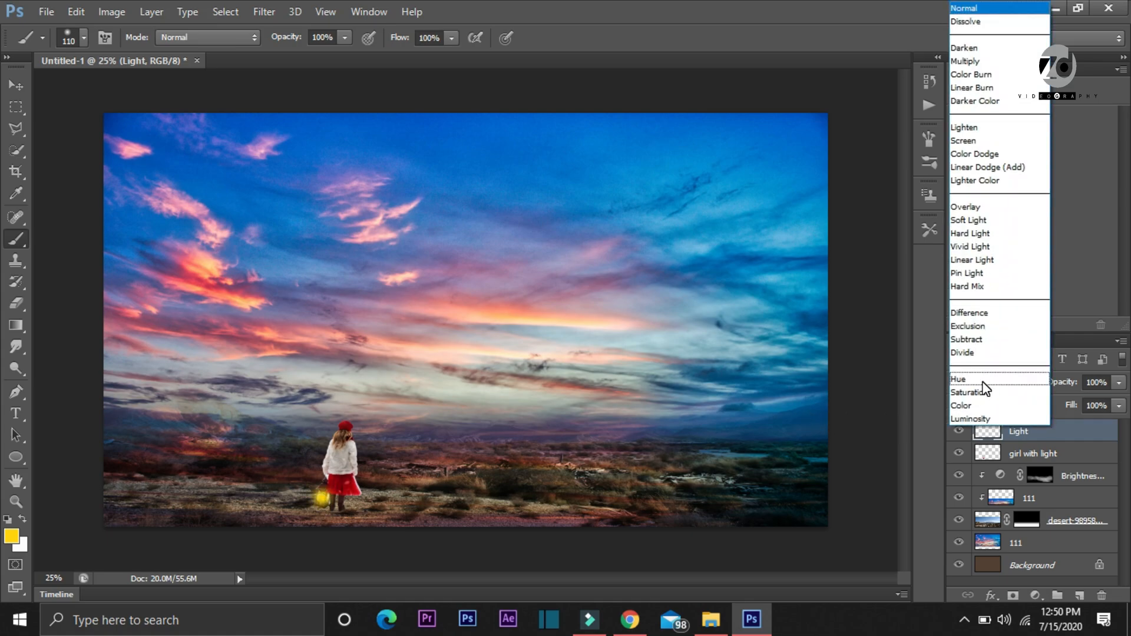
pyautogui.click(987, 154)
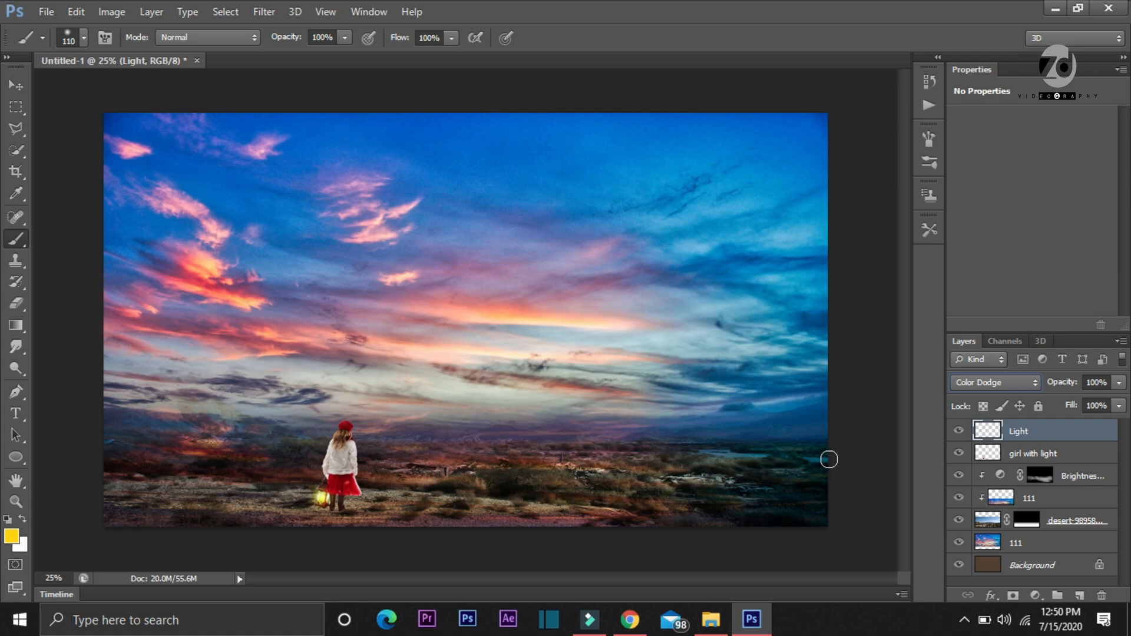
pyautogui.click(959, 431)
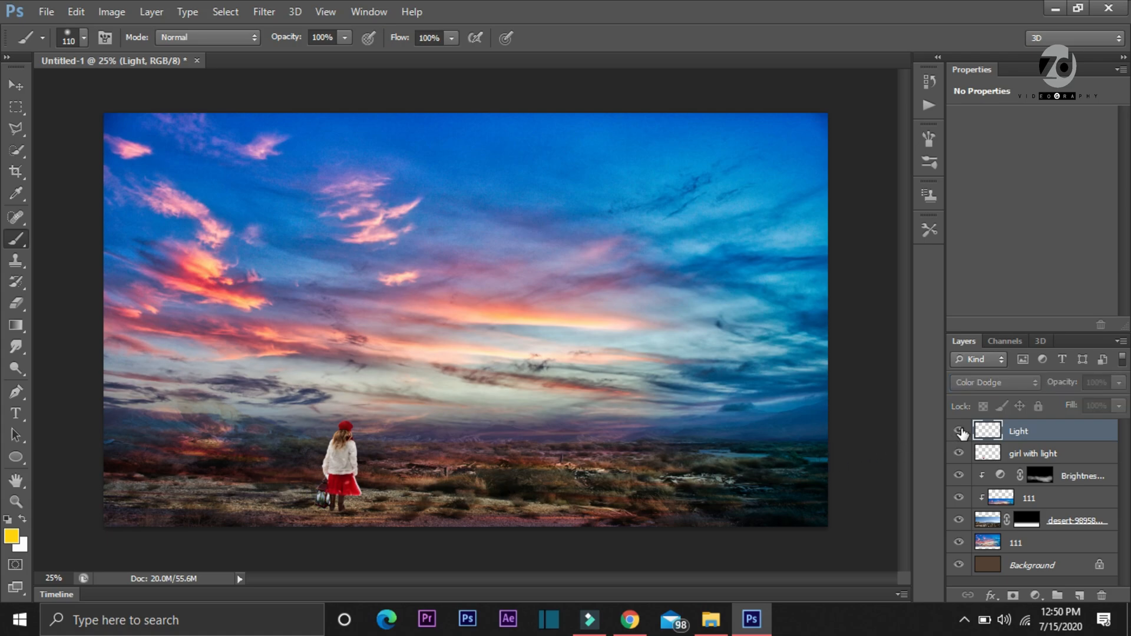
pyautogui.click(959, 431)
pyautogui.click(960, 431)
pyautogui.click(959, 431)
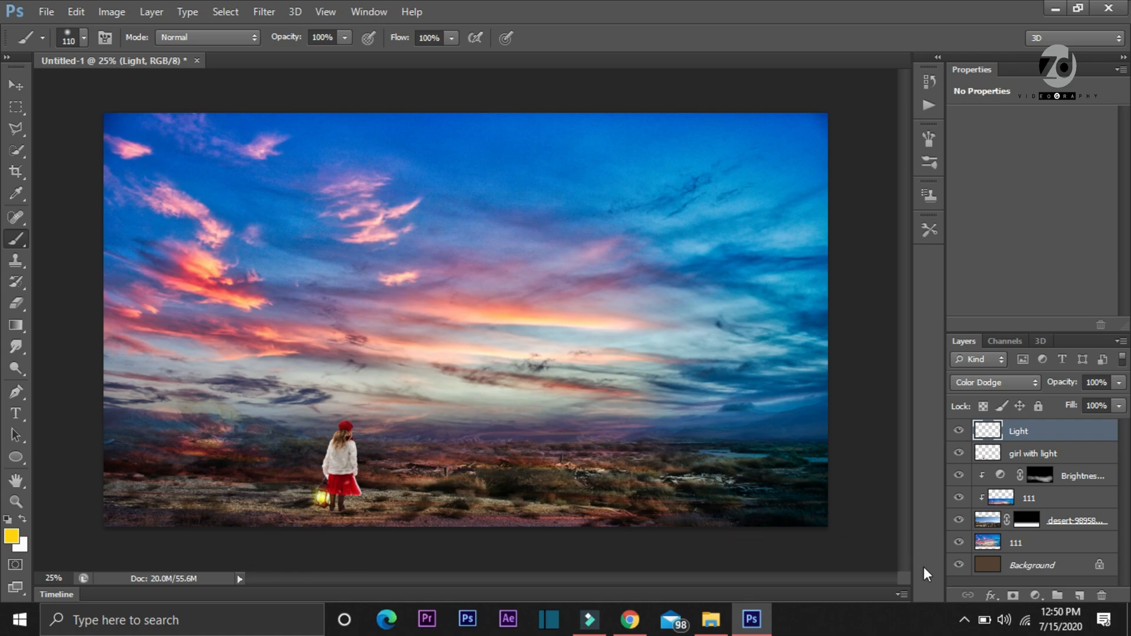
# Add a new layer above the Light layer and name it "Ground color"
pyautogui.click(1079, 598)
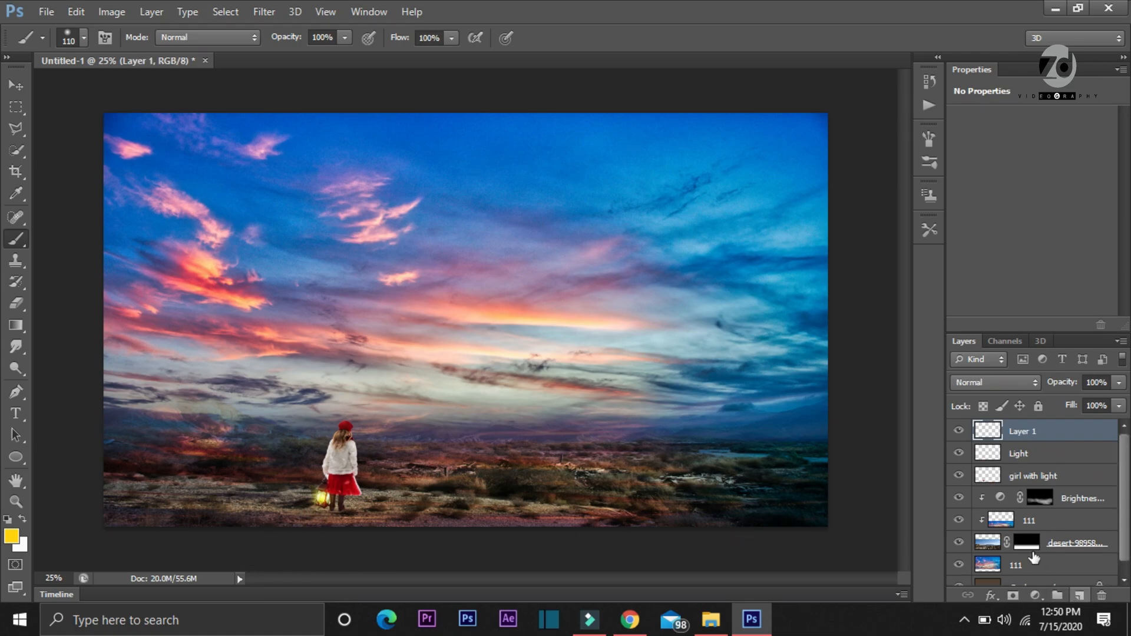
pyautogui.doubleClick(1015, 433)
pyautogui.write('Ground color')
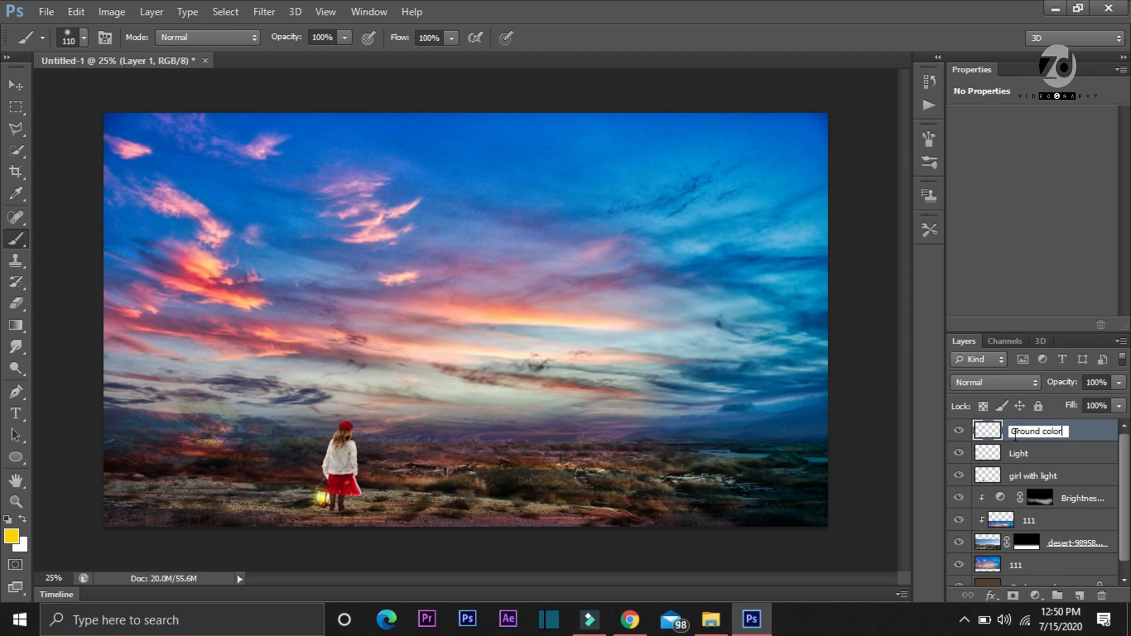
pyautogui.press('Return')
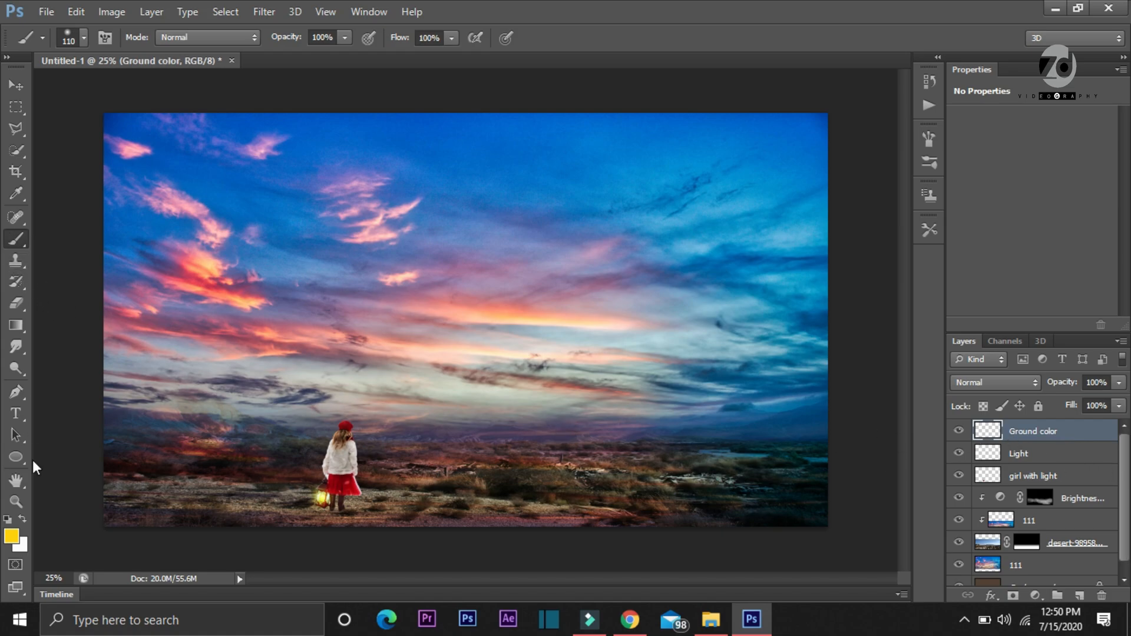
# Dab a soft yellow spot with a 172 px brush on the Ground color layer and move it onto the ground below the lantern
pyautogui.rightClick(300, 438)
pyautogui.click(432, 424)
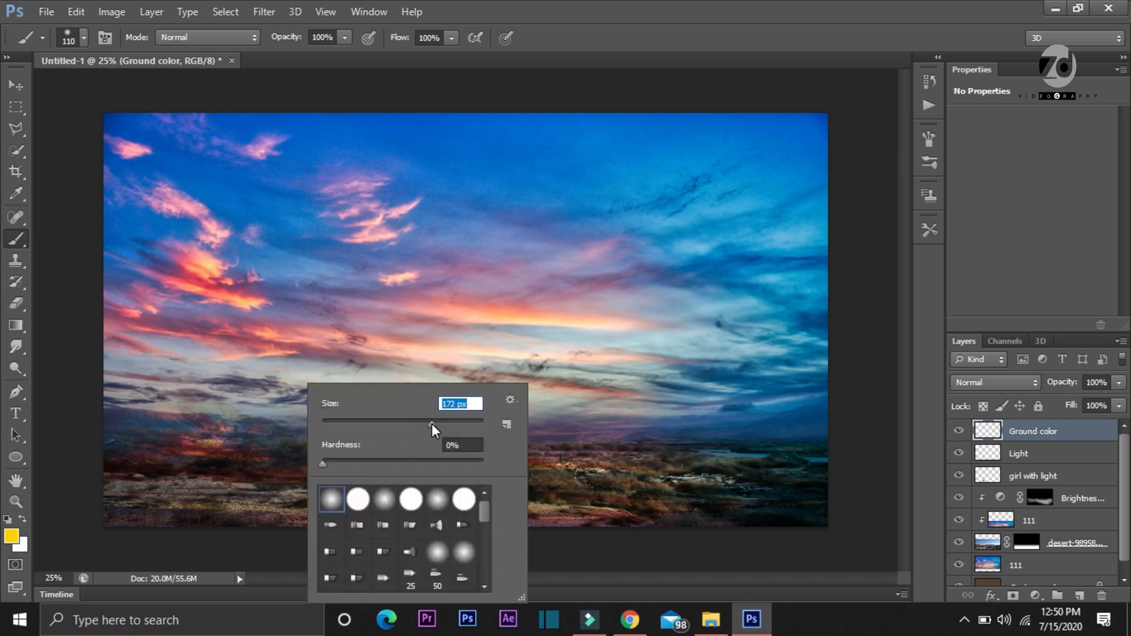
pyautogui.click(277, 329)
pyautogui.click(277, 329)
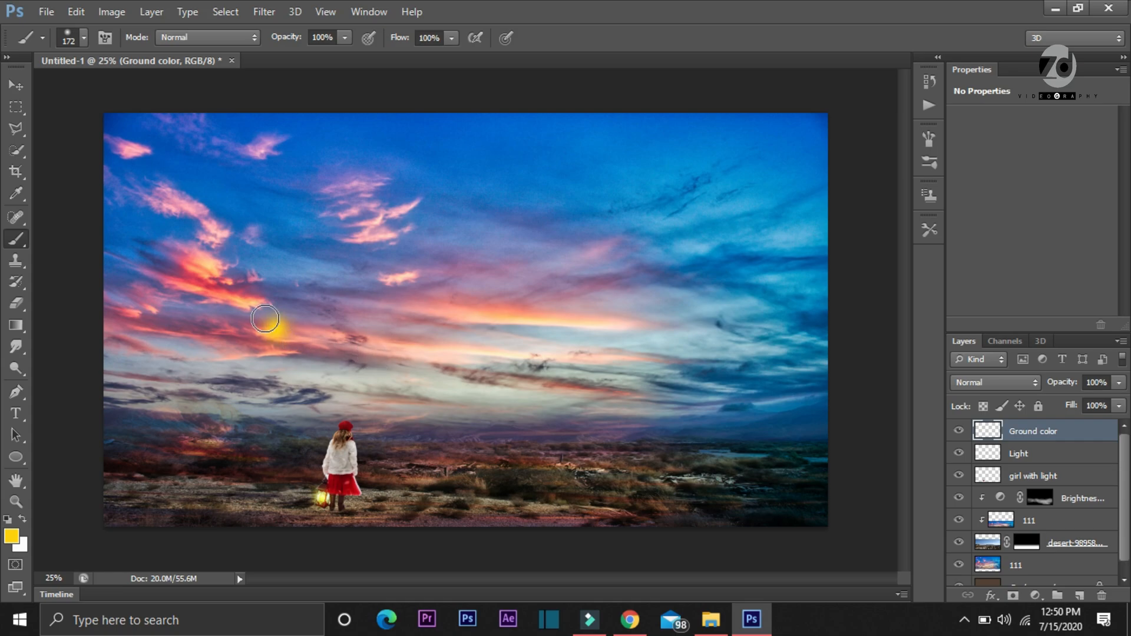
pyautogui.click(16, 85)
pyautogui.moveTo(293, 413); pyautogui.dragTo(315, 522)
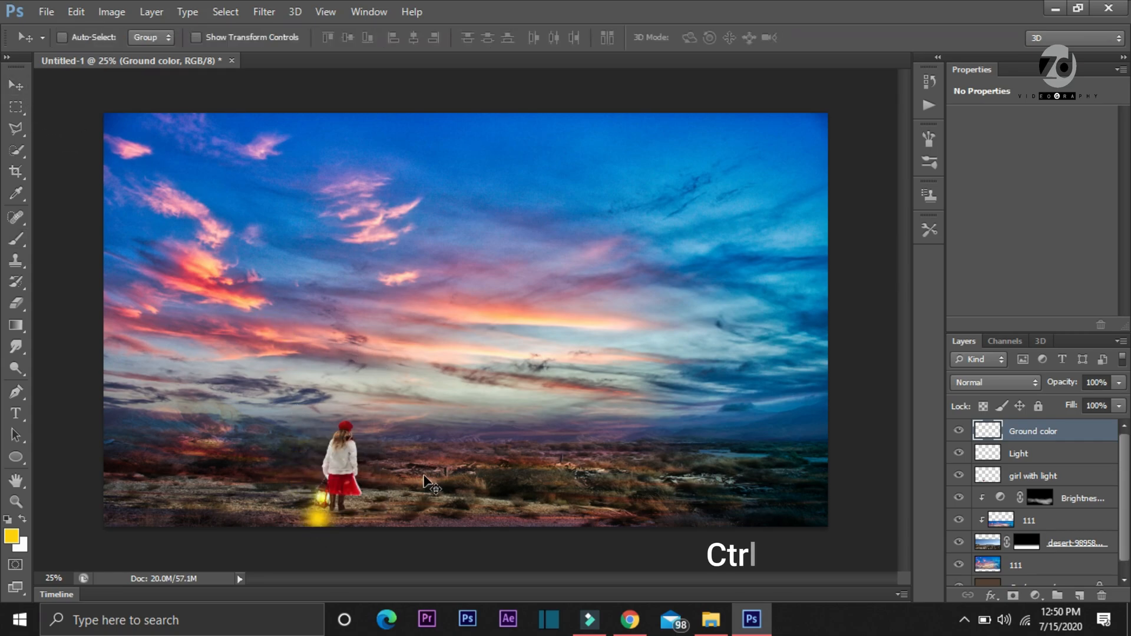
# Stretch the yellow spot to 652.17% wide by 121.66% high so it spreads across the ground around the girl's feet
pyautogui.hotkey('ctrl', 't')
pyautogui.moveTo(236, 512); pyautogui.dragTo(195, 519)
pyautogui.moveTo(382, 522); pyautogui.dragTo(468, 519)
pyautogui.moveTo(329, 469); pyautogui.dragTo(333, 477)
pyautogui.moveTo(159, 511); pyautogui.dragTo(152, 512)
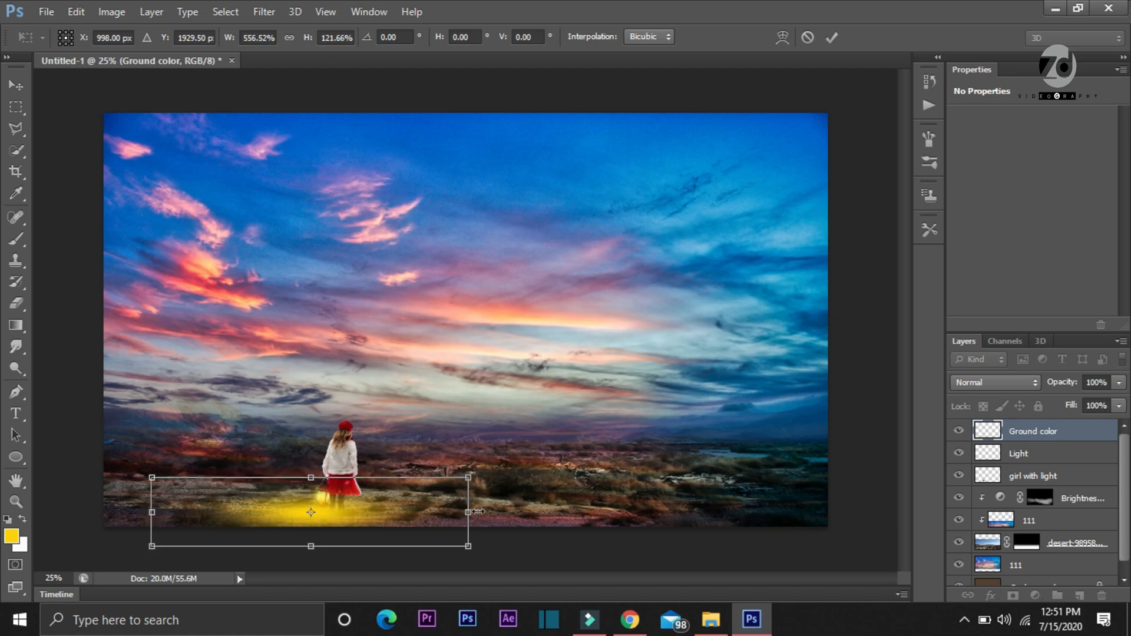
pyautogui.moveTo(493, 514); pyautogui.dragTo(529, 513)
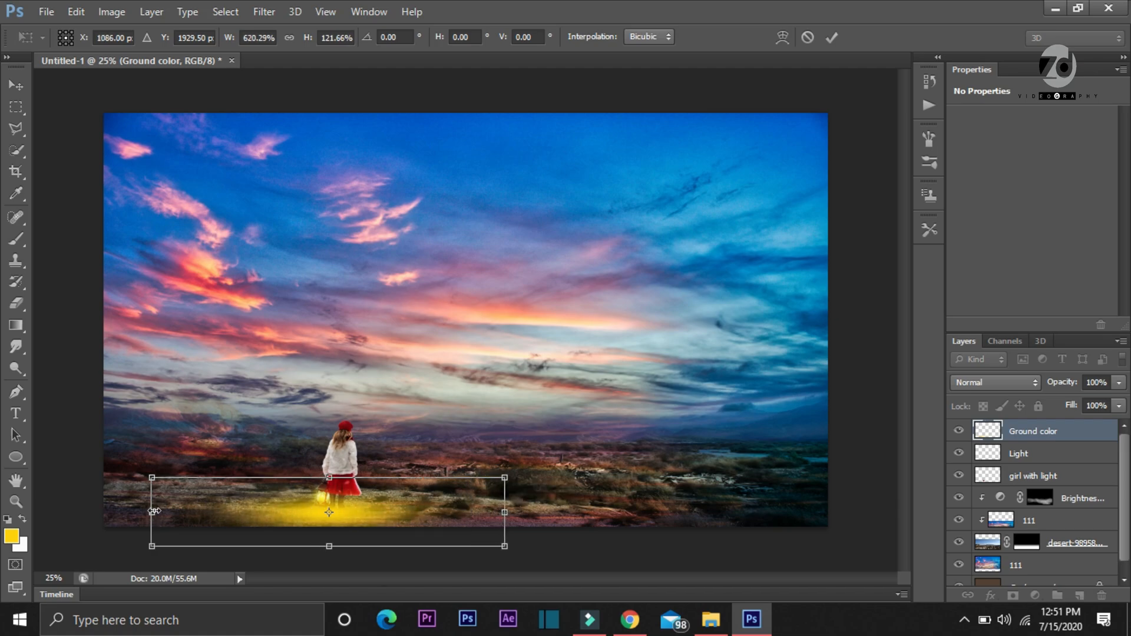
pyautogui.moveTo(134, 512); pyautogui.dragTo(135, 512)
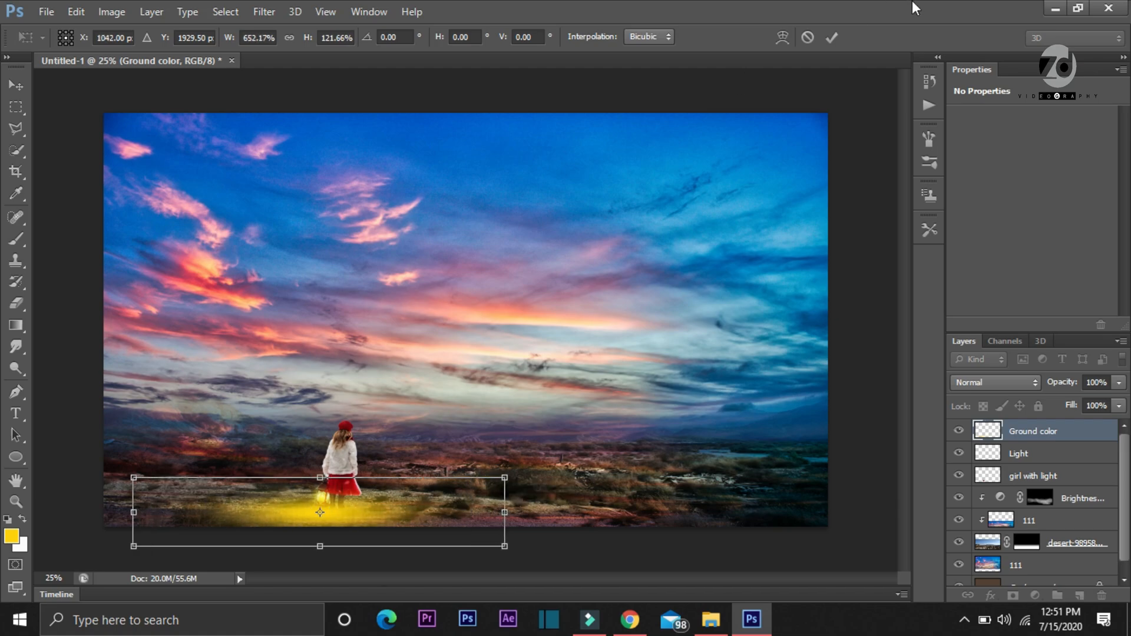
pyautogui.click(827, 45)
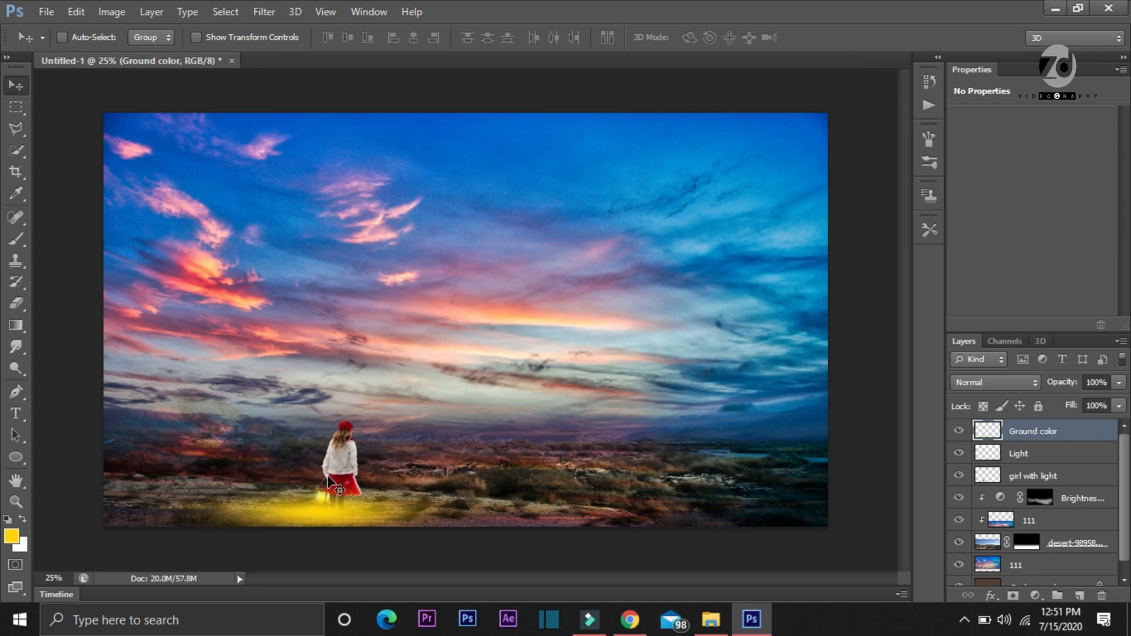
# Set the Ground color layer's blend mode to Soft Light and add a new layer above it named "Body color"
pyautogui.click(998, 384)
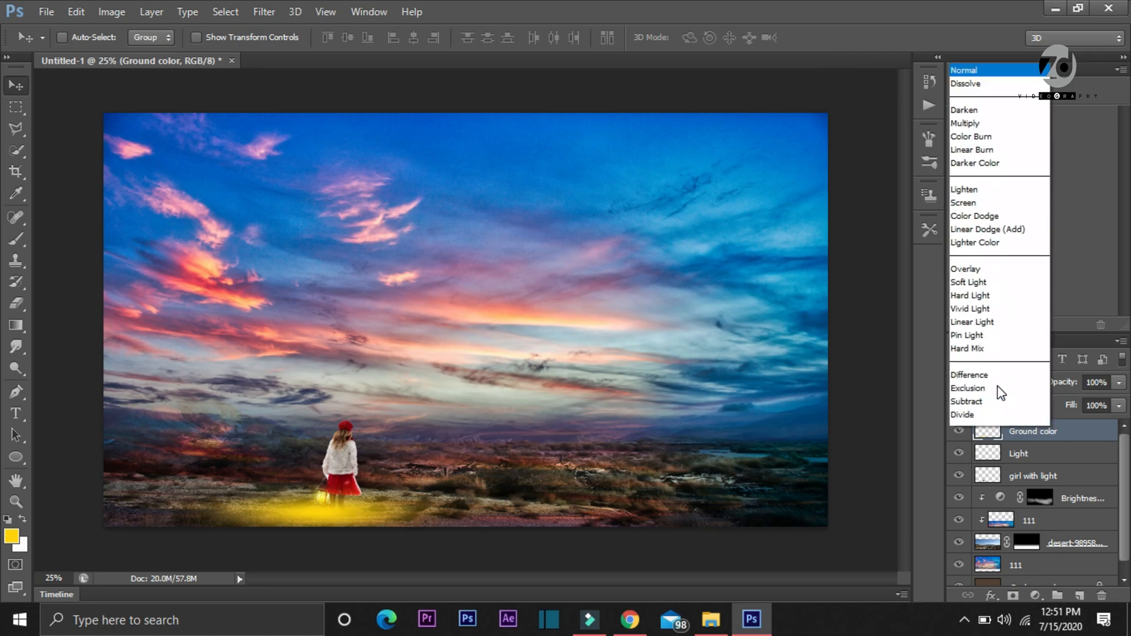
pyautogui.click(982, 221)
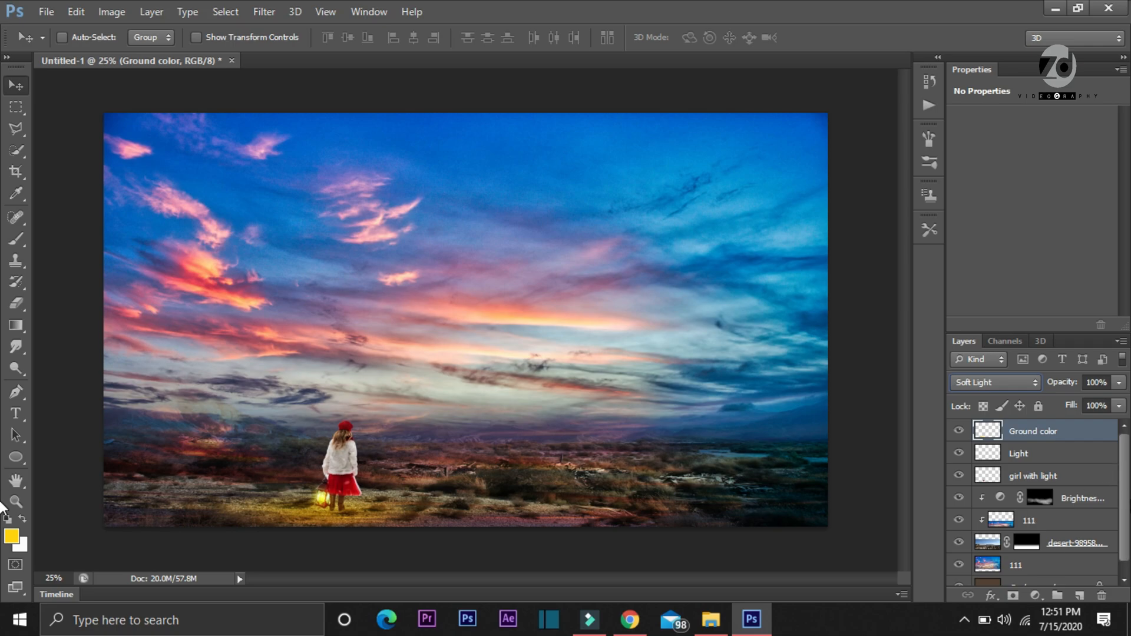
pyautogui.click(1079, 595)
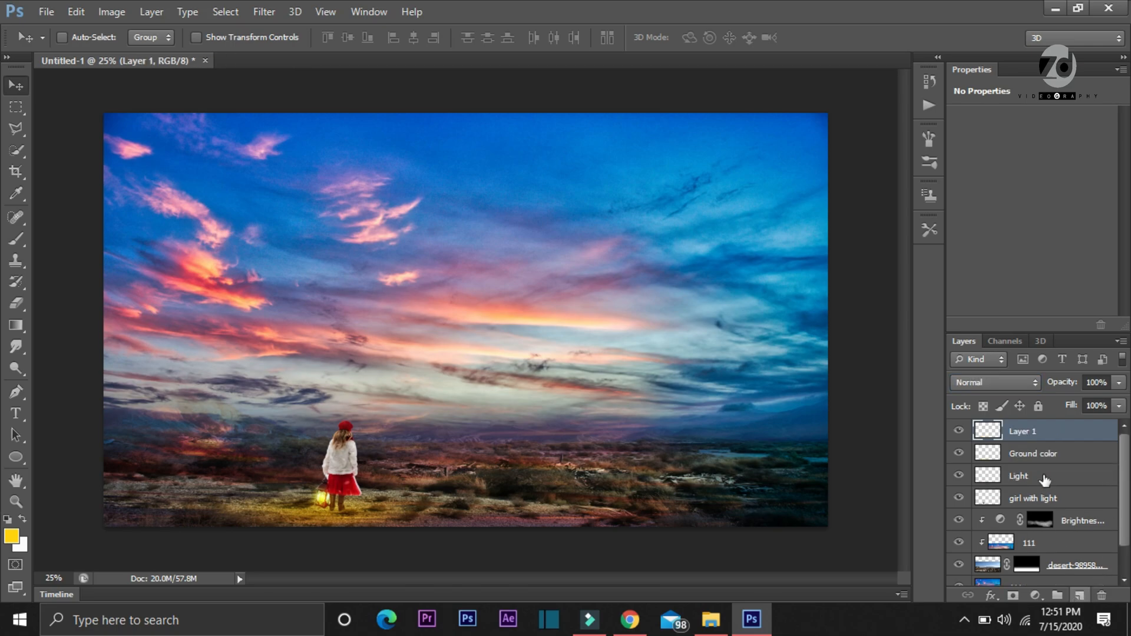
pyautogui.doubleClick(1025, 433)
pyautogui.write('Body color')
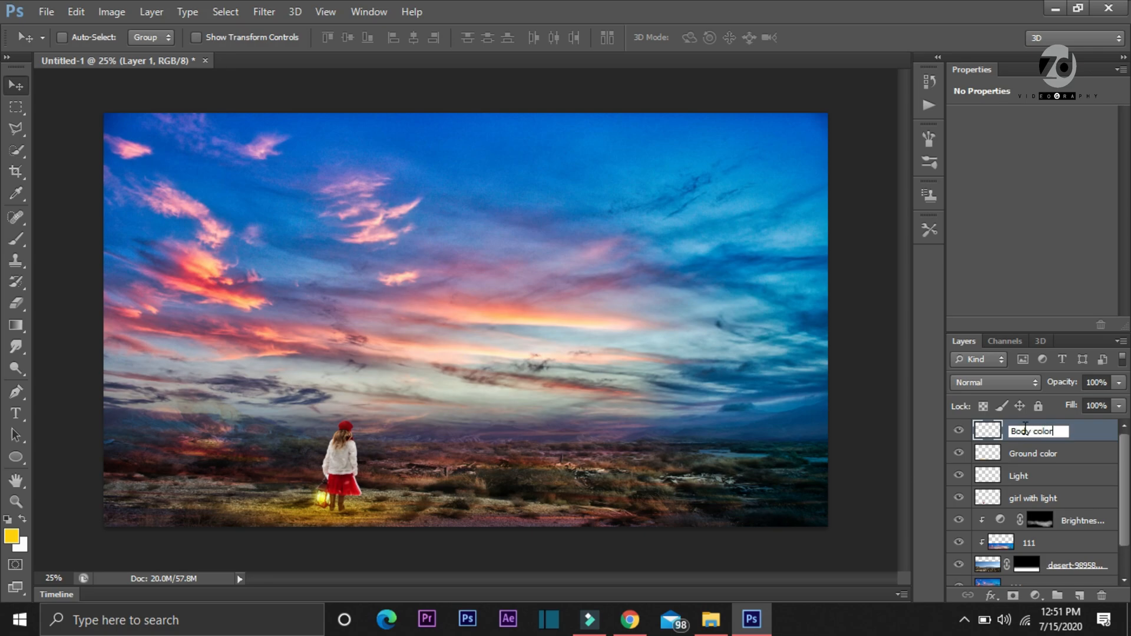
pyautogui.press('Return')
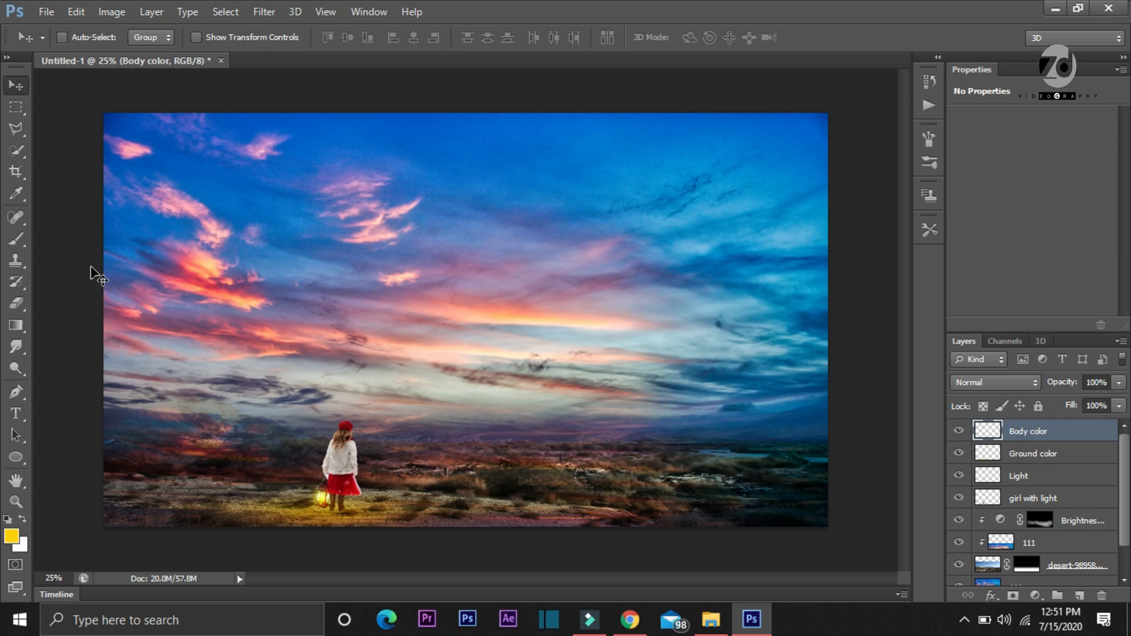
# Change the foreground color to the orange-yellow ffba00
pyautogui.click(19, 154)
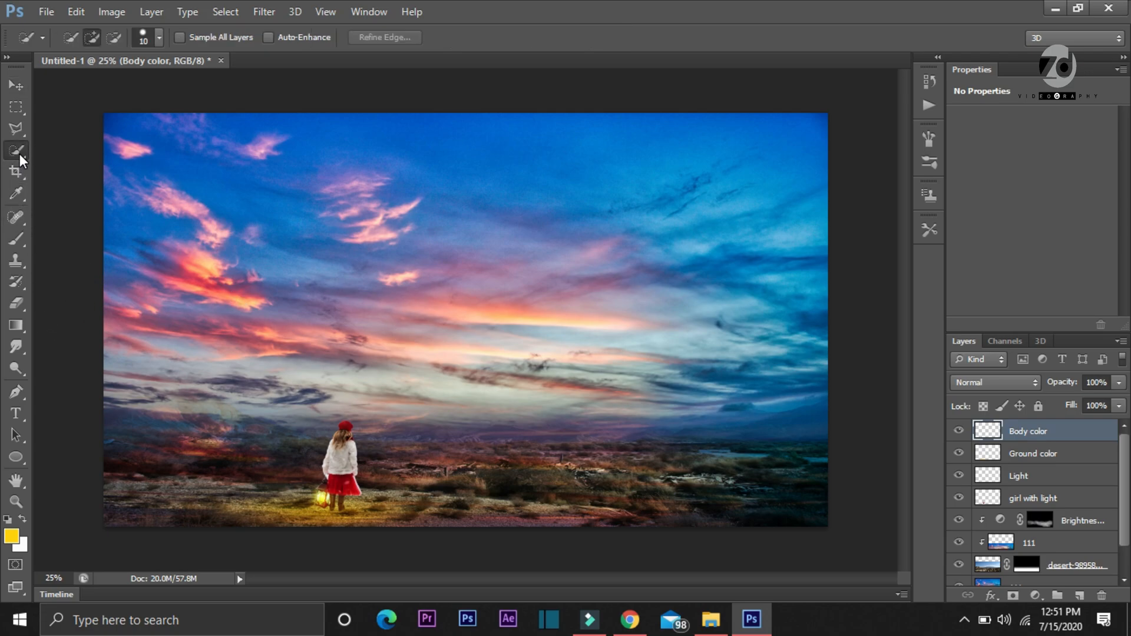
pyautogui.click(11, 535)
pyautogui.click(252, 325)
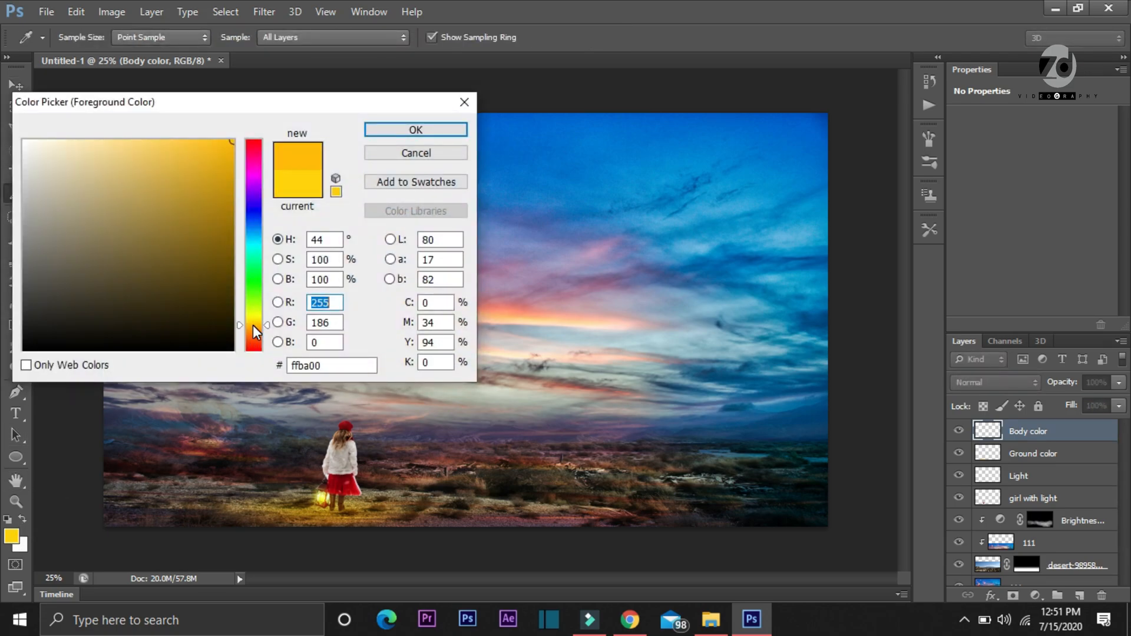
pyautogui.click(405, 131)
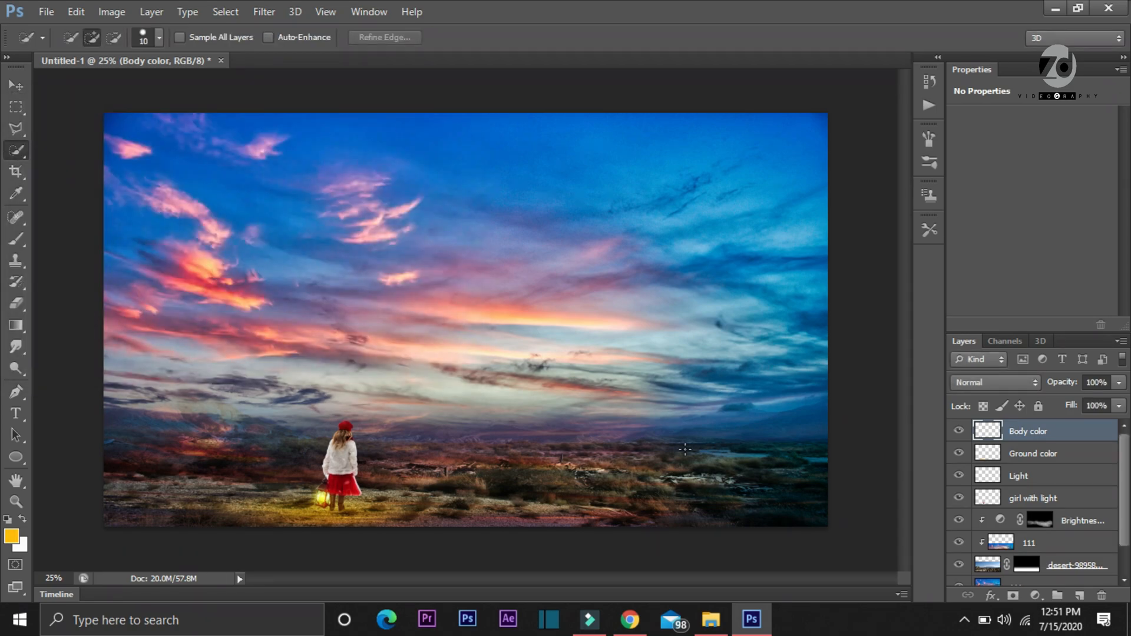
# Load the outline of the girl with light layer as a selection while keeping the Body color layer active
pyautogui.scroll(-1, 1077, 500)
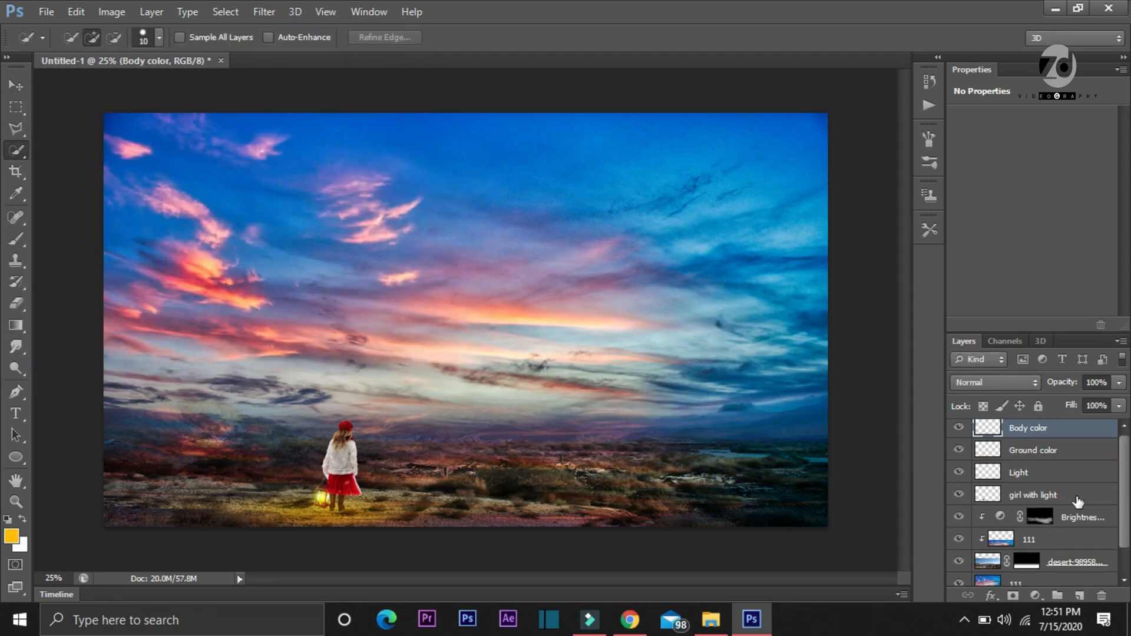
pyautogui.keyDown('ctrl'); pyautogui.click(994, 497); pyautogui.keyUp('ctrl')
pyautogui.rightClick(324, 493)
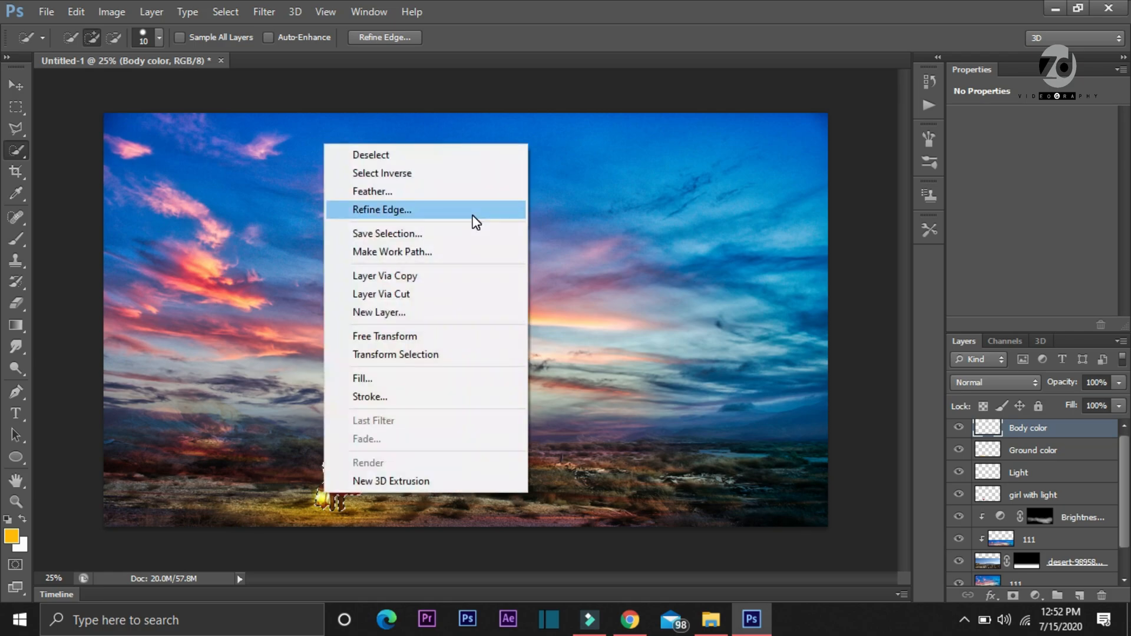
# Paint orange over the lantern, boots and the arm holding it with an 82 px soft brush inside the selection, then deselect
pyautogui.click(16, 239)
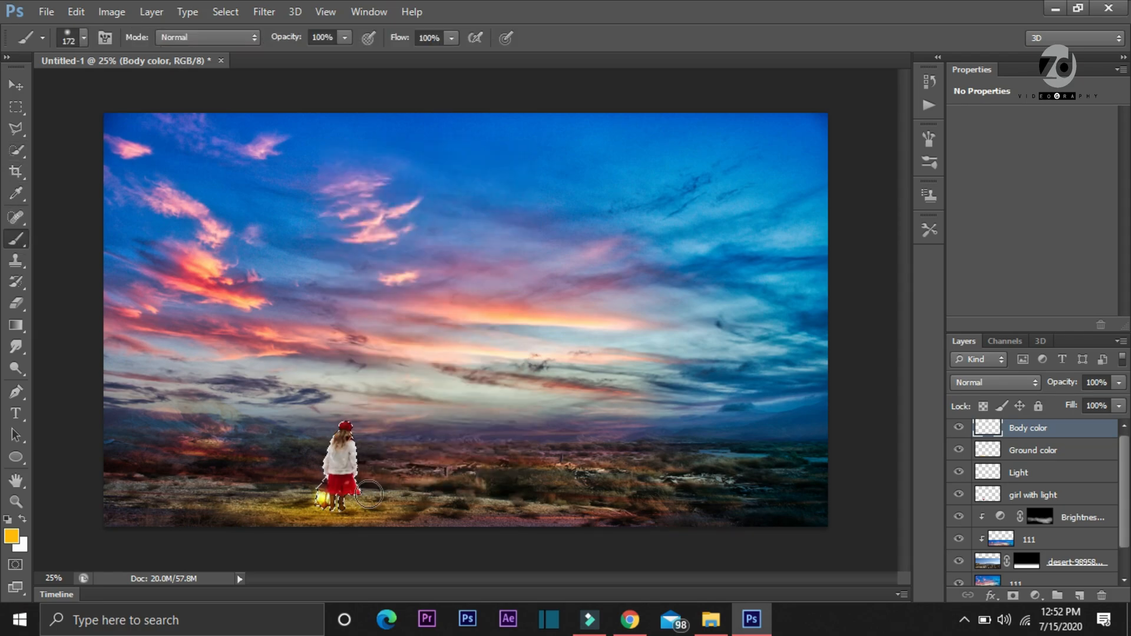
pyautogui.hotkey('ctrl', '+')
pyautogui.hotkey('ctrl', '+')
pyautogui.hotkey('ctrl', '+')
pyautogui.hotkey('ctrl', '+')
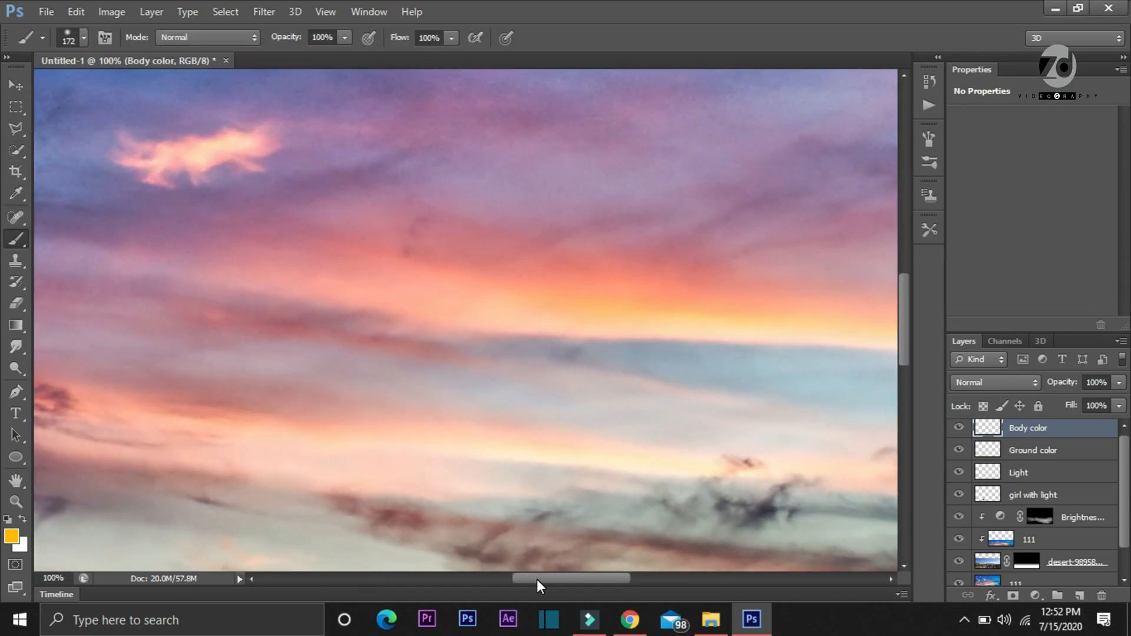
pyautogui.moveTo(537, 579); pyautogui.dragTo(454, 579)
pyautogui.moveTo(904, 298); pyautogui.dragTo(910, 408)
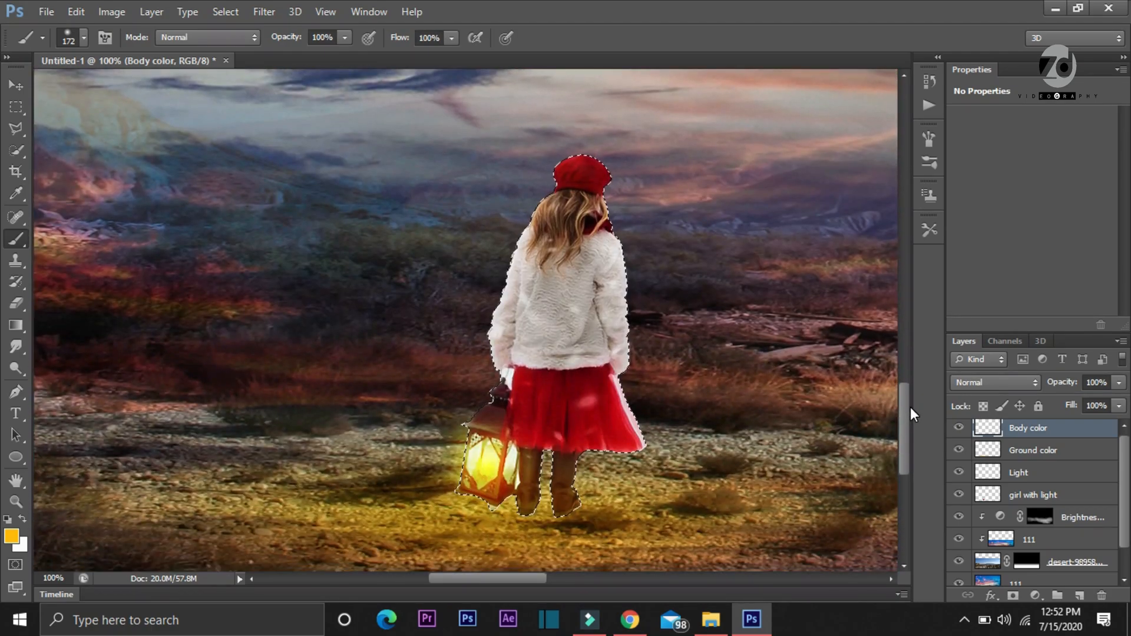
pyautogui.rightClick(492, 457)
pyautogui.moveTo(610, 424); pyautogui.dragTo(593, 424)
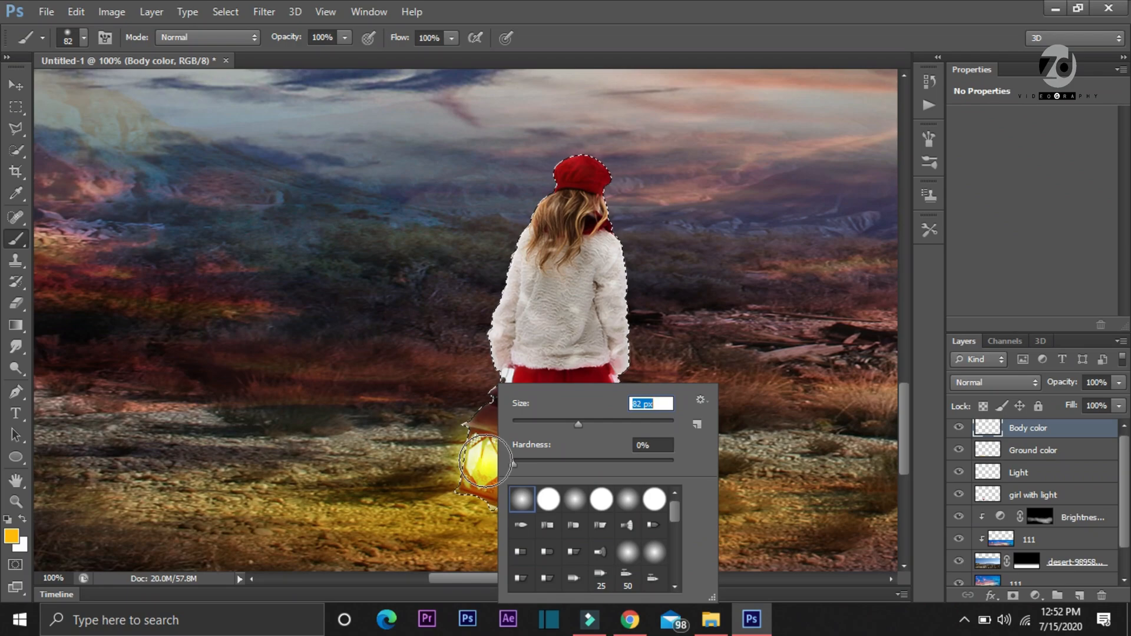
pyautogui.press('Return')
pyautogui.click(488, 460)
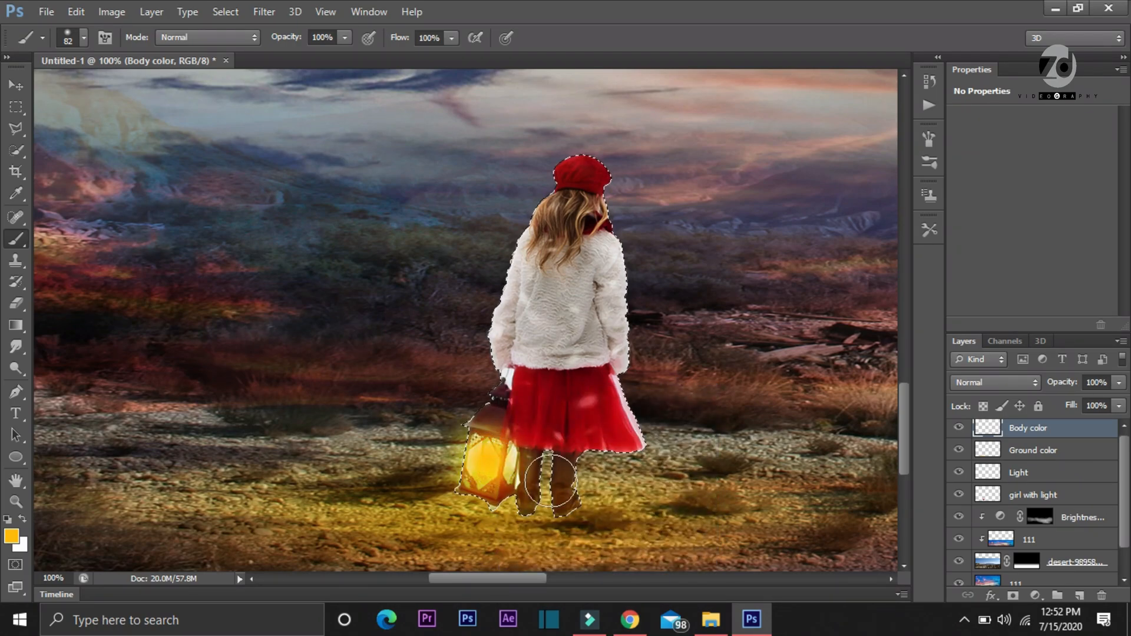
pyautogui.click(519, 476)
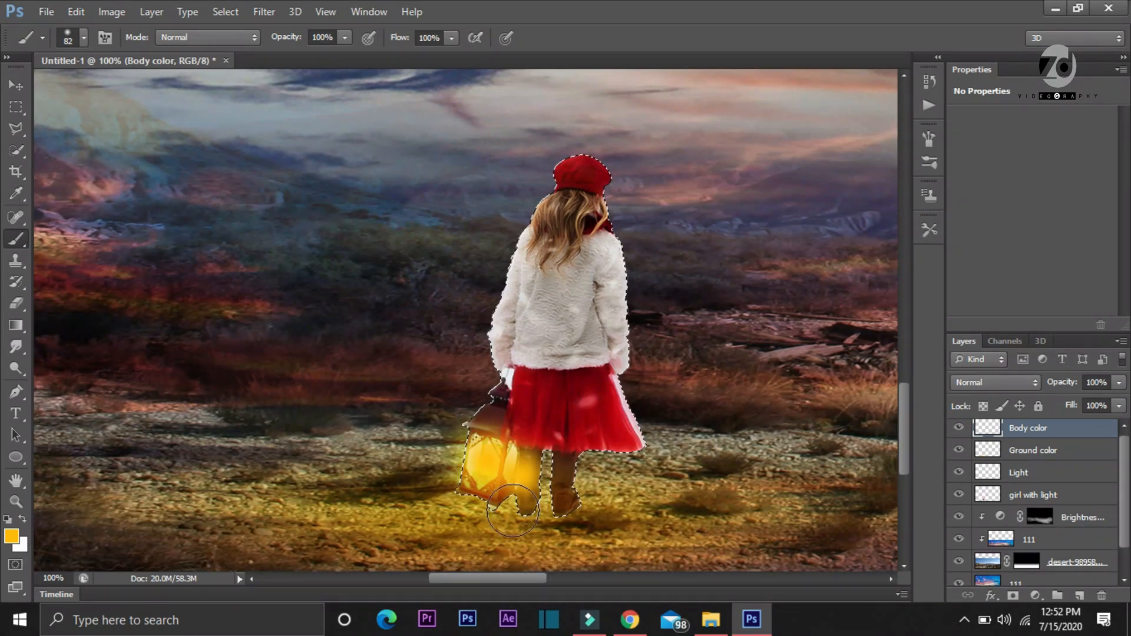
pyautogui.click(484, 375)
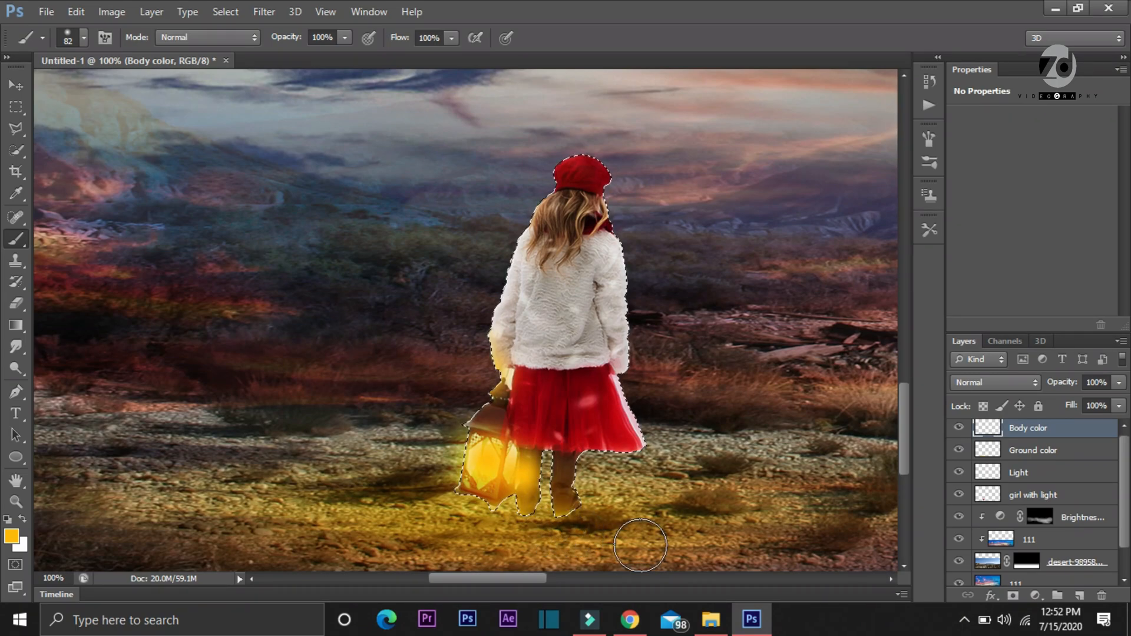
pyautogui.hotkey('ctrl', 'd')
# Brush an orange glow on the ground beside the lantern and set the Body color layer's blend mode to Overlay
pyautogui.hotkey('ctrl', '-')
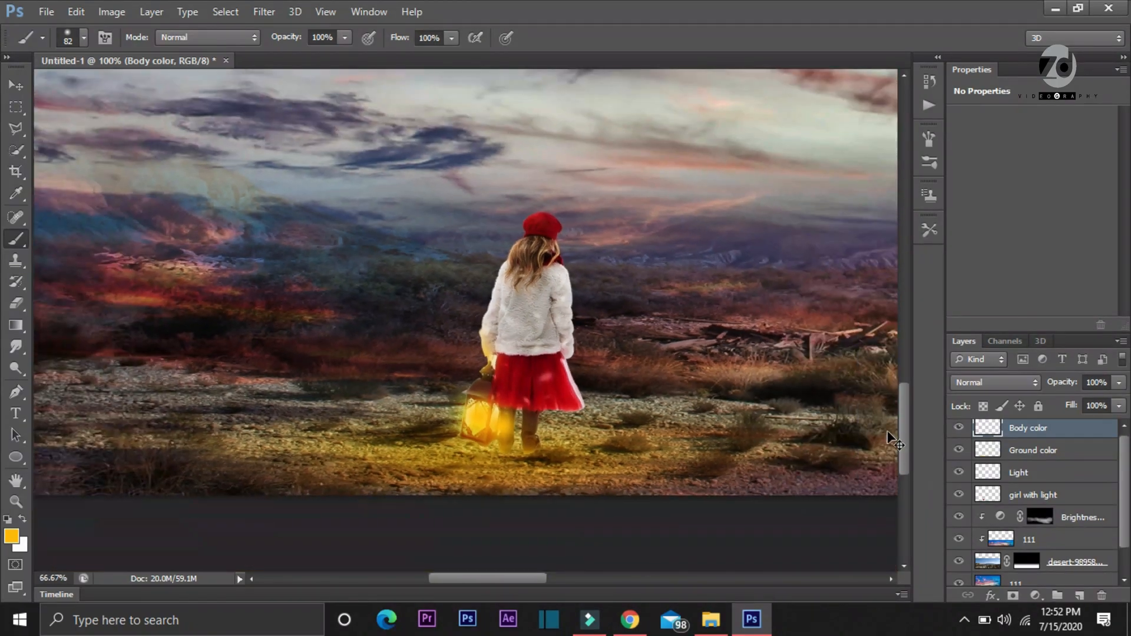
pyautogui.moveTo(470, 458)
pyautogui.mouseDown()
pyautogui.moveTo(433, 450)
pyautogui.moveTo(454, 433)
pyautogui.moveTo(486, 448)
pyautogui.mouseUp()
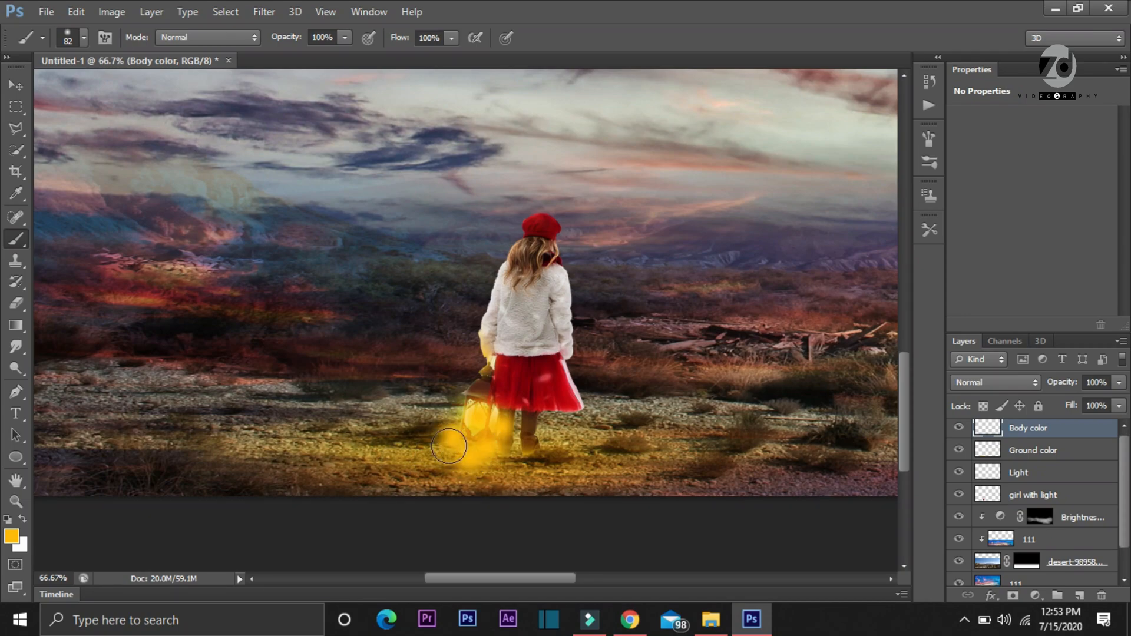
pyautogui.click(985, 382)
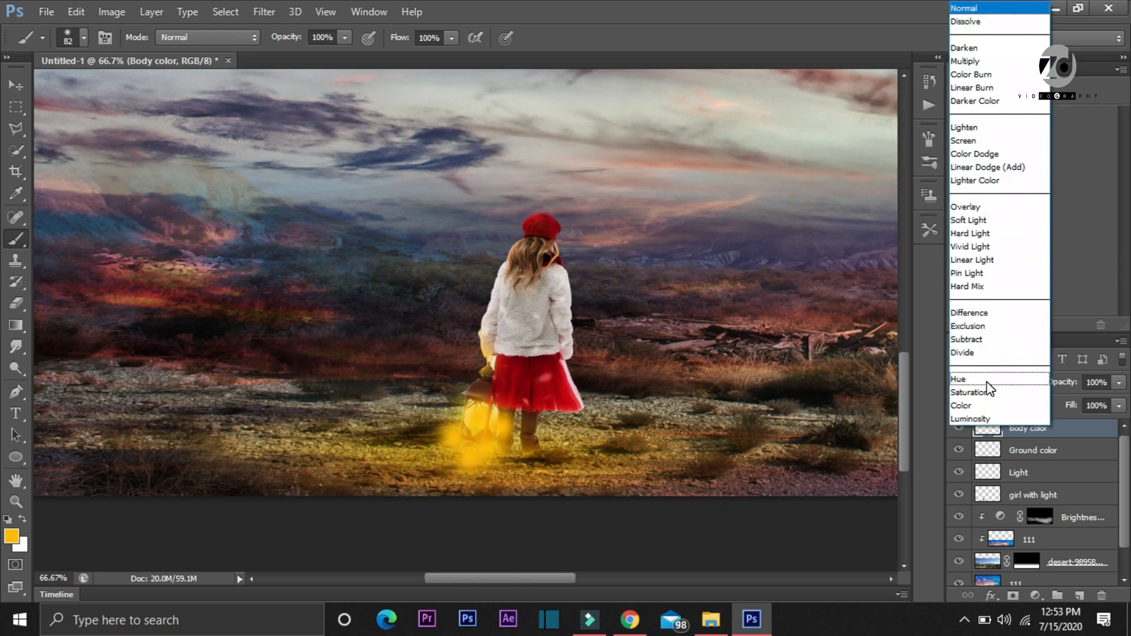
pyautogui.click(982, 208)
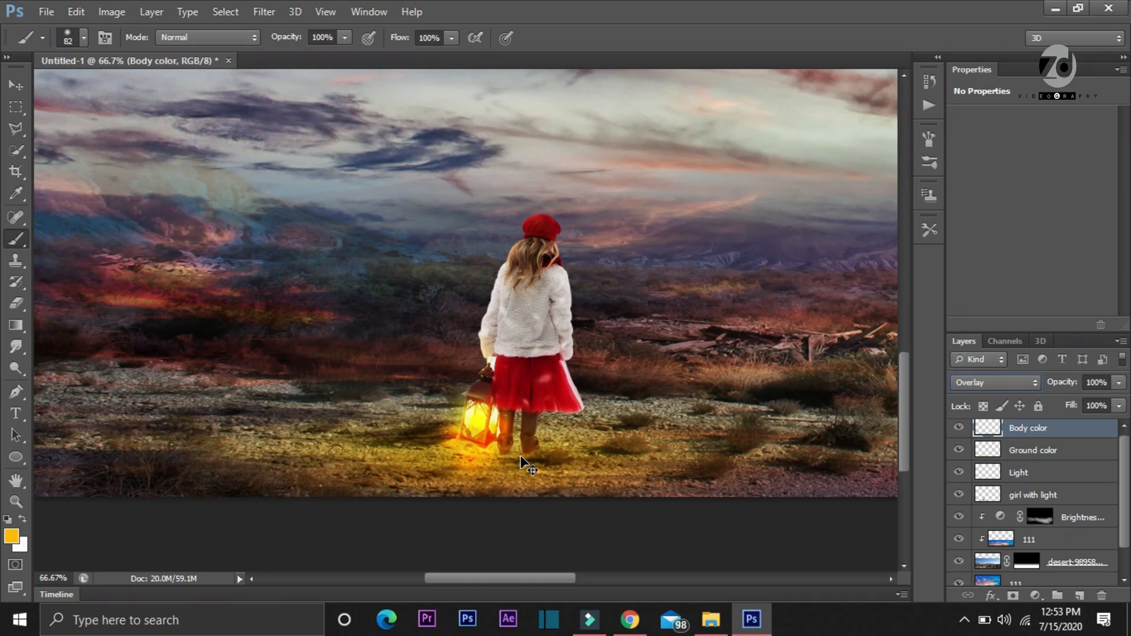
# Darken the 111 sky layer just above the Background with a Curves adjustment applied directly to the layer
pyautogui.hotkey('ctrl', '-')
pyautogui.hotkey('ctrl', '-')
pyautogui.hotkey('ctrl', '-')
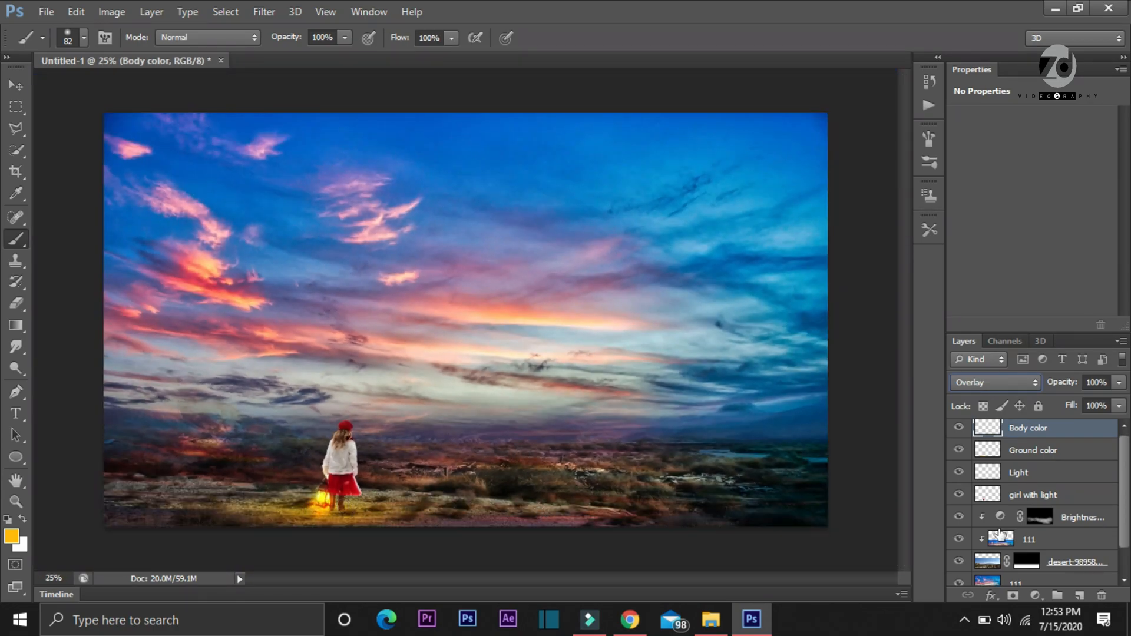
pyautogui.moveTo(1127, 458); pyautogui.dragTo(1126, 504)
pyautogui.click(1041, 554)
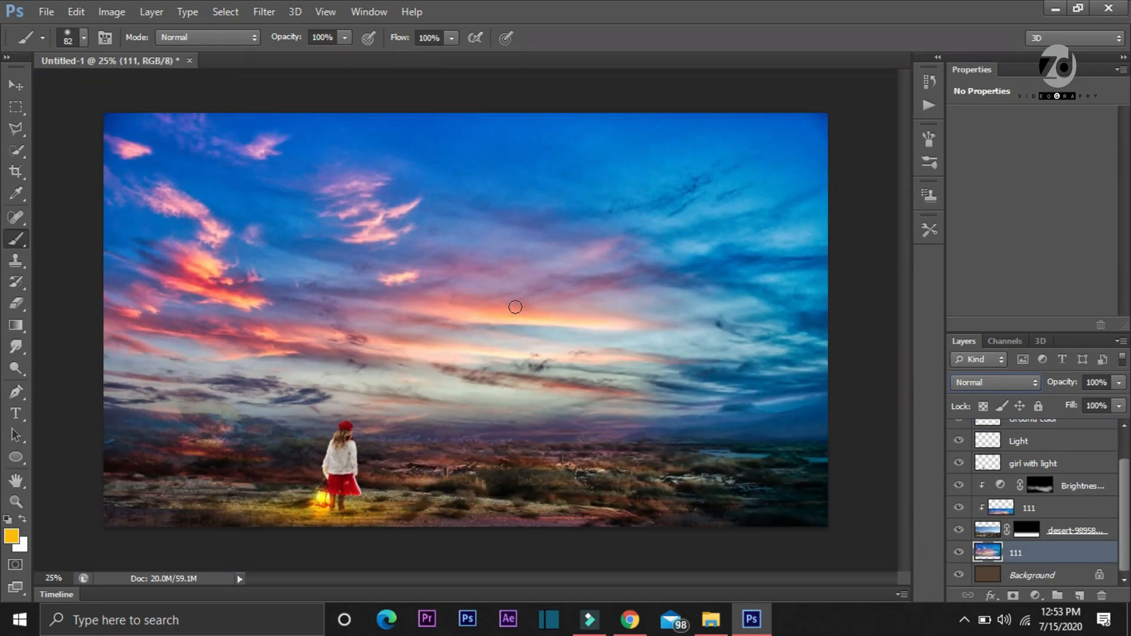
pyautogui.hotkey('ctrl', 'm')
pyautogui.moveTo(1029, 139); pyautogui.dragTo(1041, 155)
pyautogui.click(1121, 55)
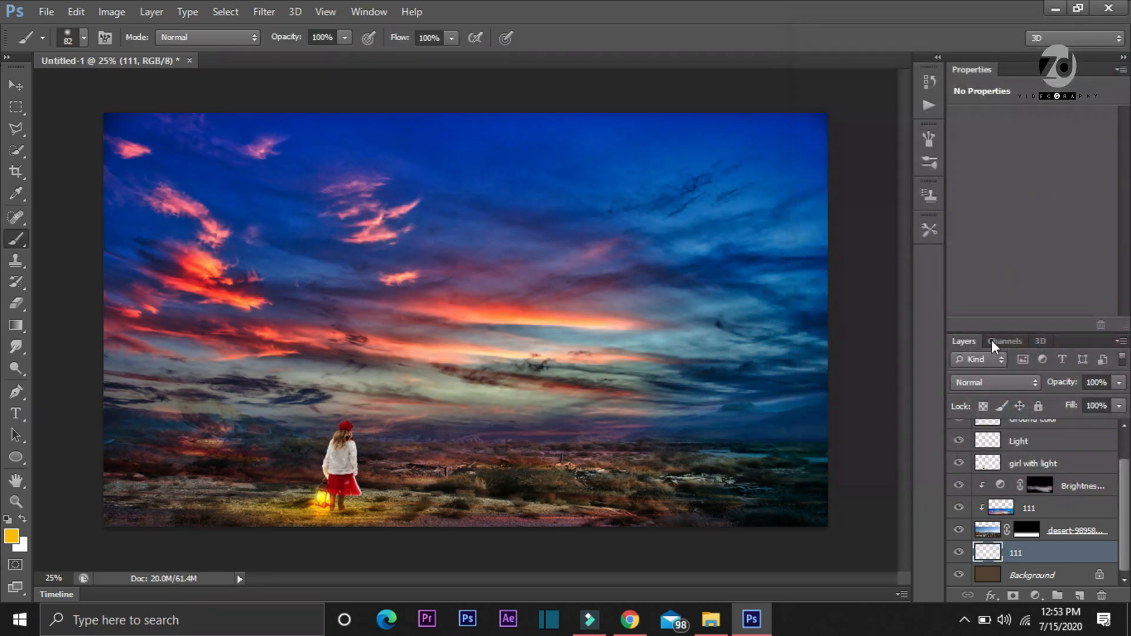
# Darken the desert layer's image with Curves by placing an RGB point at input 212, output 196
pyautogui.click(1079, 531)
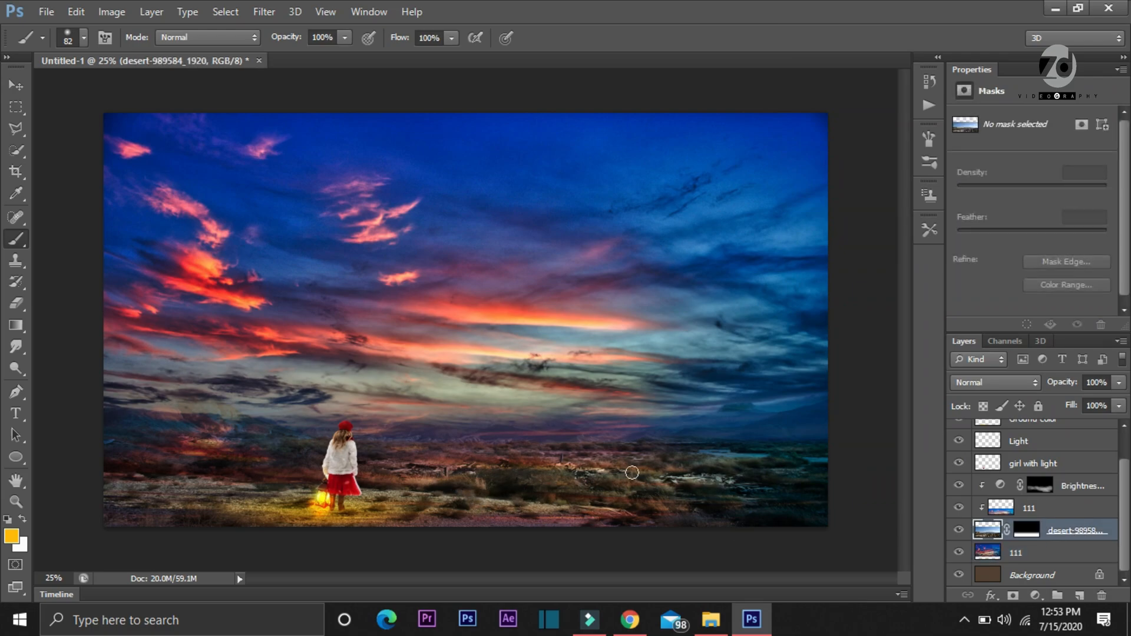
pyautogui.hotkey('ctrl', 'm')
pyautogui.click(1024, 144)
pyautogui.moveTo(1024, 143); pyautogui.dragTo(1034, 149)
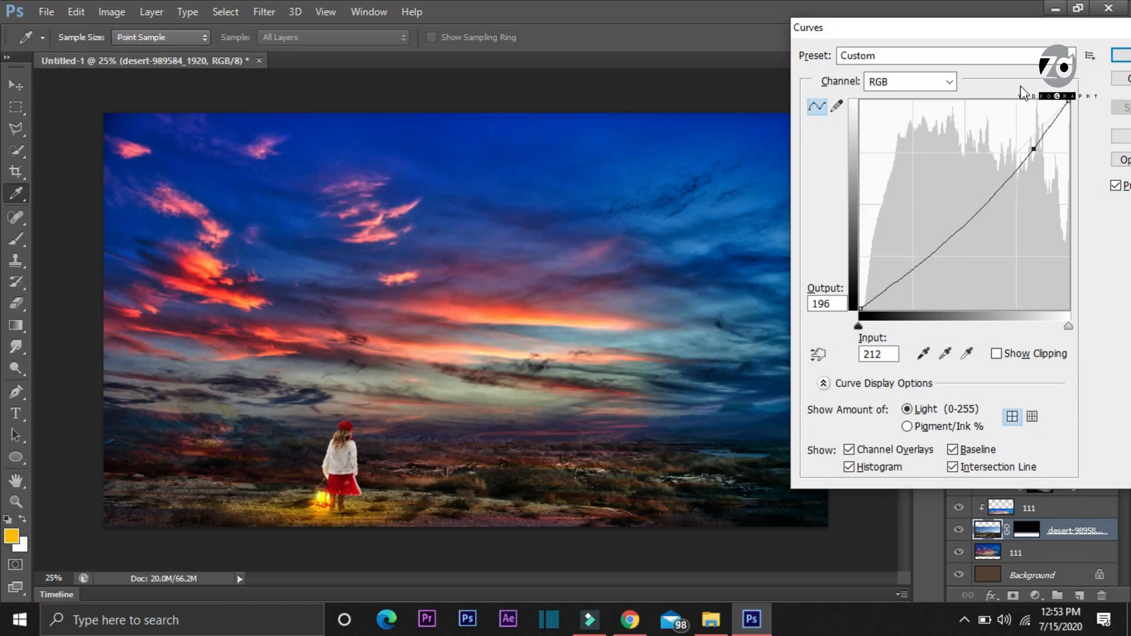
pyautogui.click(1123, 57)
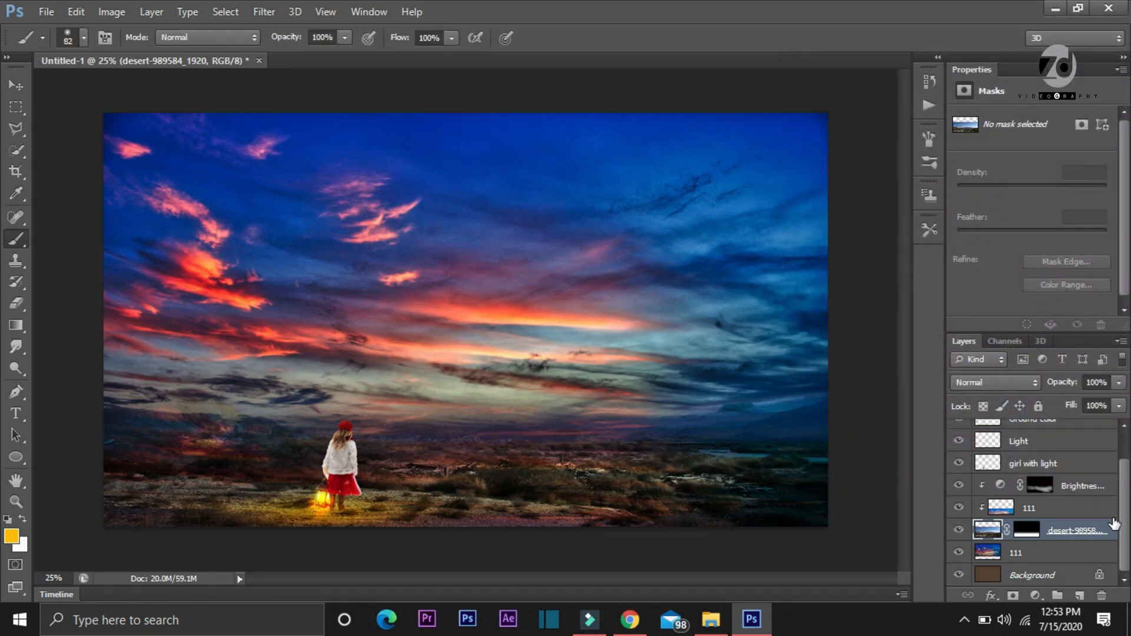
# Add a Curves adjustment layer directly above the 111 sky layer at the base of the stack
pyautogui.moveTo(1124, 518); pyautogui.dragTo(1130, 545)
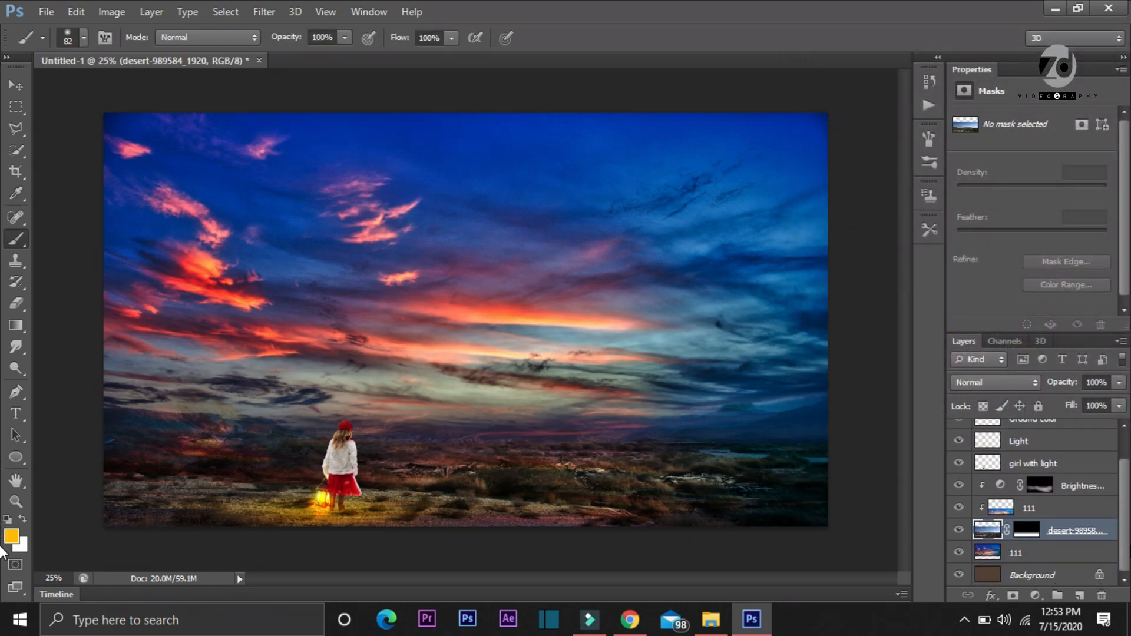
pyautogui.click(1040, 557)
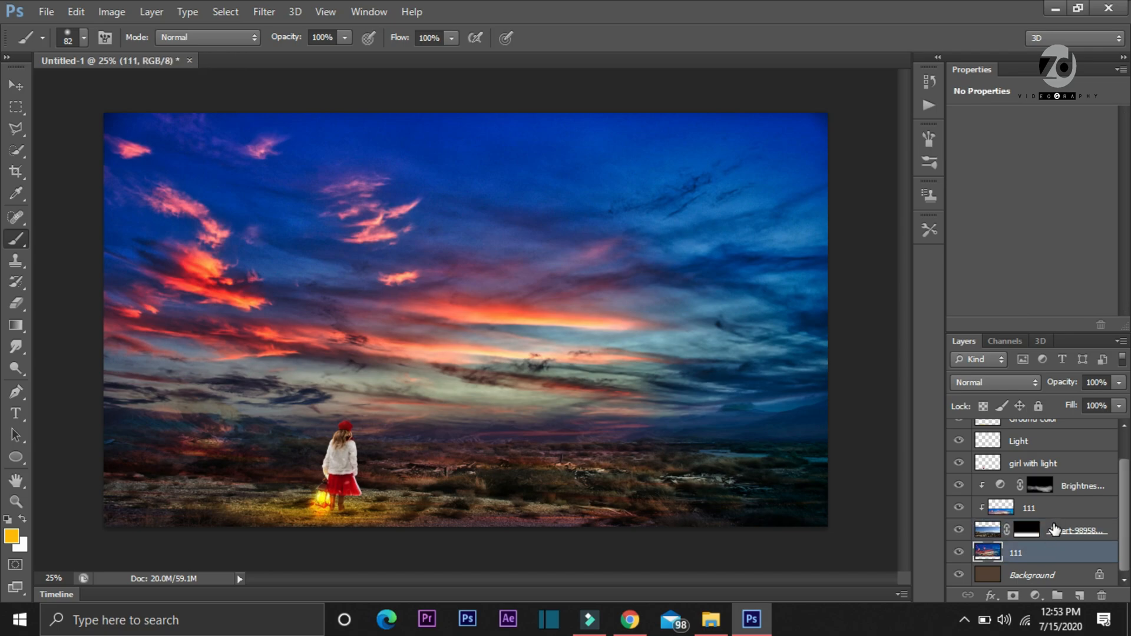
pyautogui.click(1035, 595)
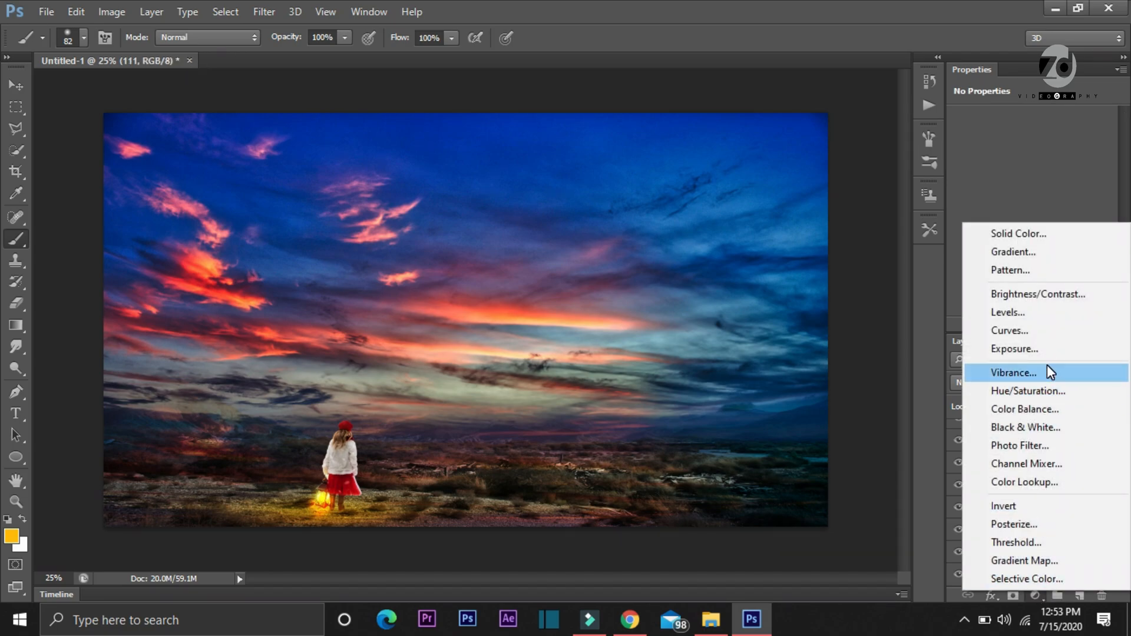
pyautogui.click(1024, 327)
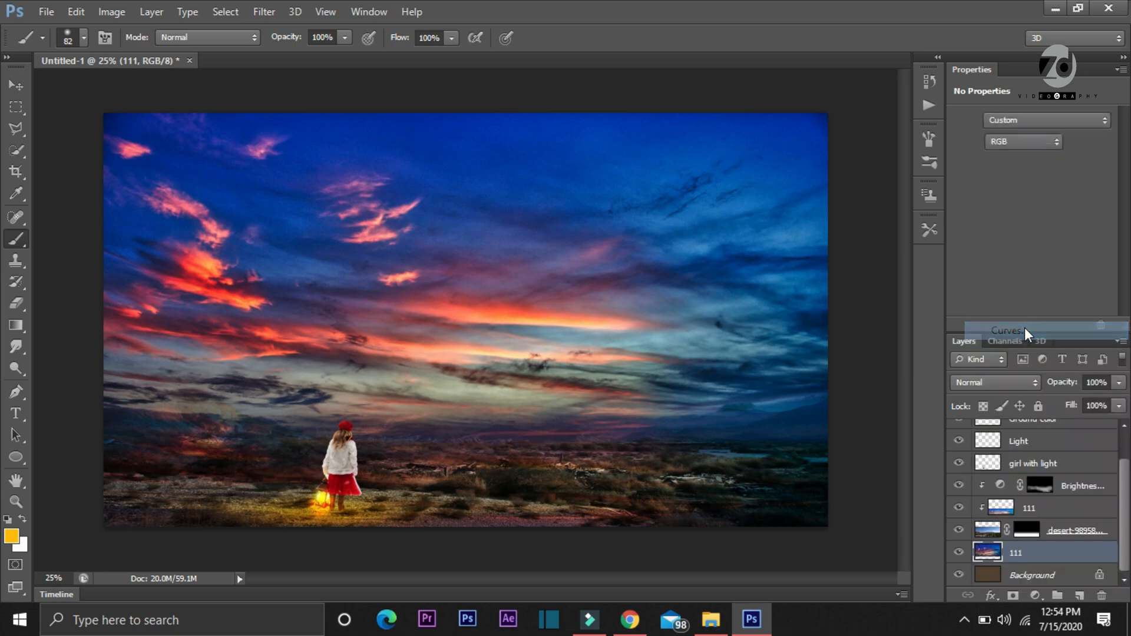
# Bend the adjustment layer's Red curve downward in the highlights and in the midtones to about input 104, output 53
pyautogui.click(1038, 143)
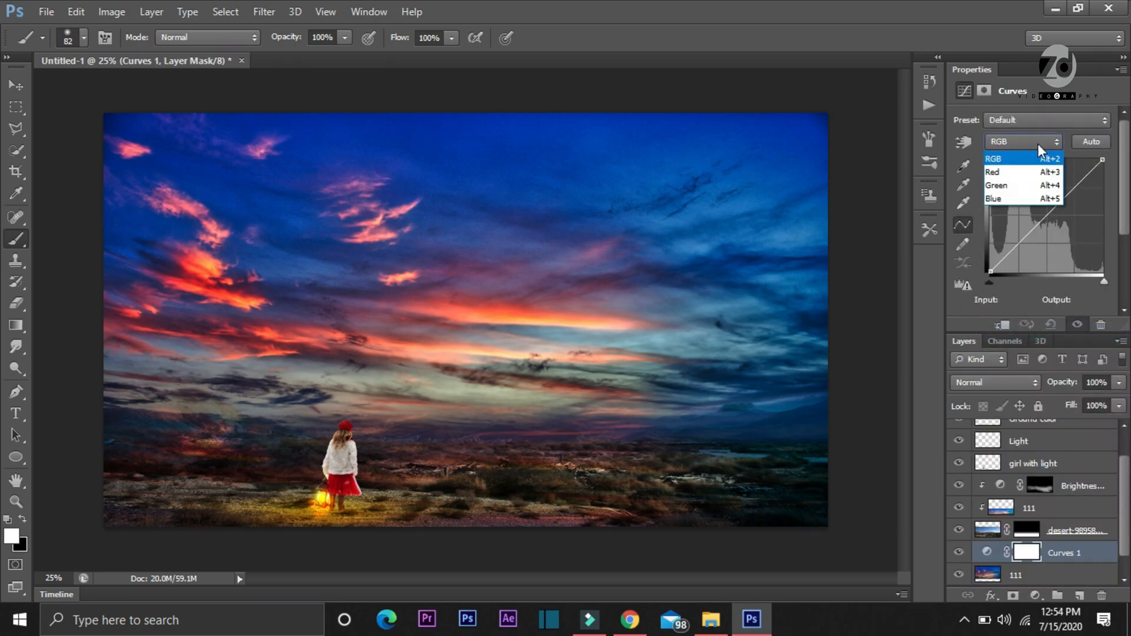
pyautogui.click(1077, 178)
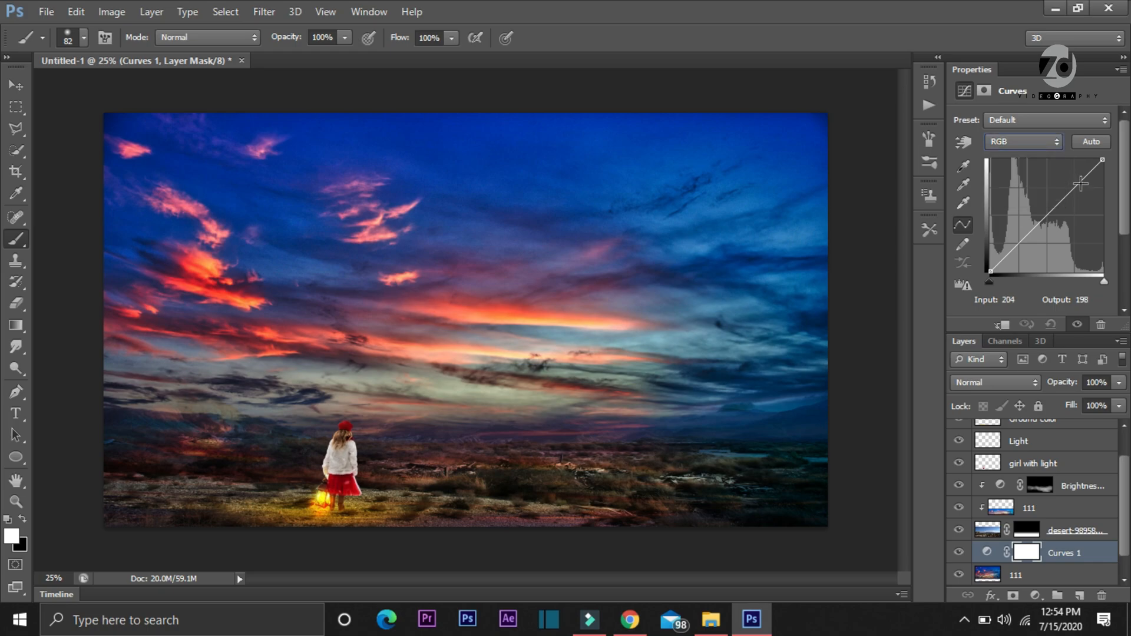
pyautogui.click(1037, 143)
pyautogui.click(1019, 152)
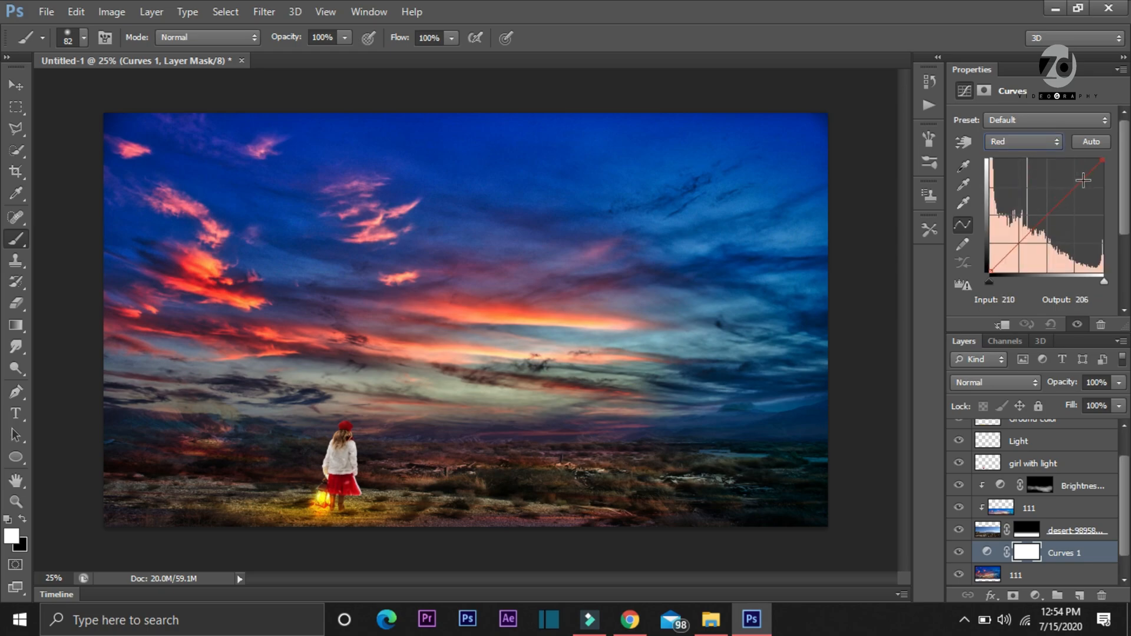
pyautogui.moveTo(1085, 181); pyautogui.dragTo(1088, 185)
pyautogui.click(1035, 248)
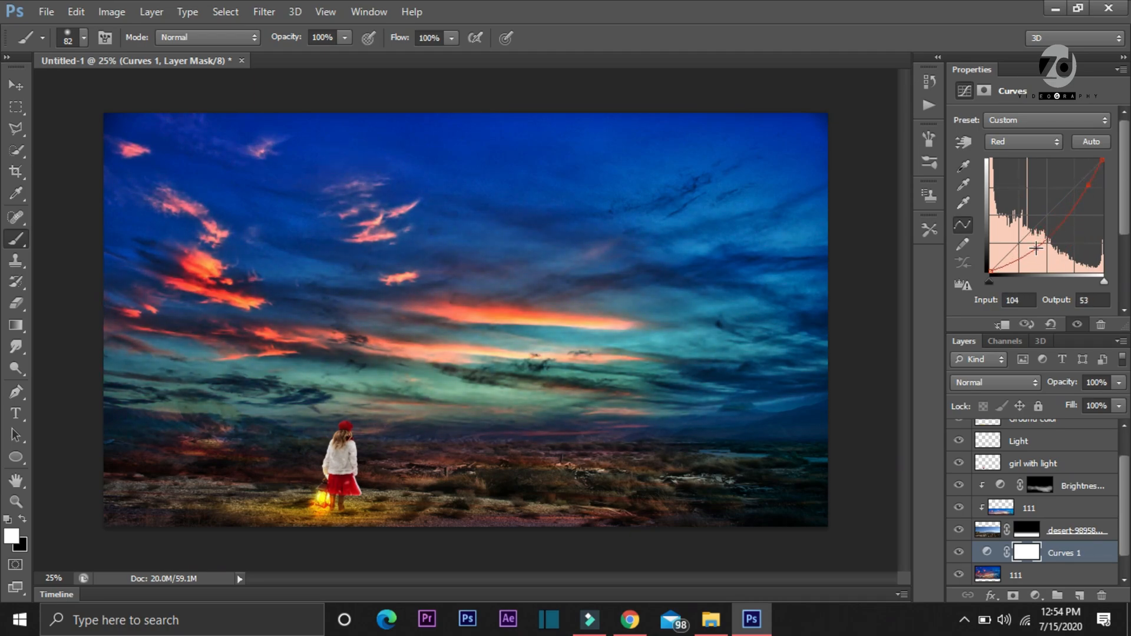
pyautogui.moveTo(1036, 248); pyautogui.dragTo(1034, 251)
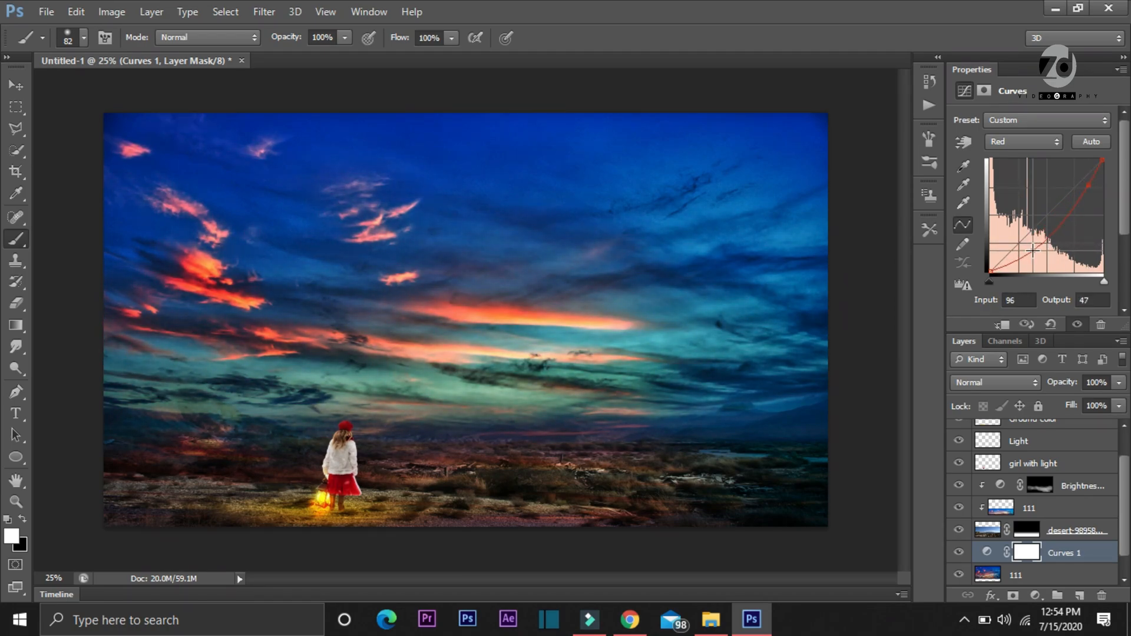
# Lower the Green curve's highlights with a point at input 223, output 212
pyautogui.click(1028, 139)
pyautogui.click(1014, 183)
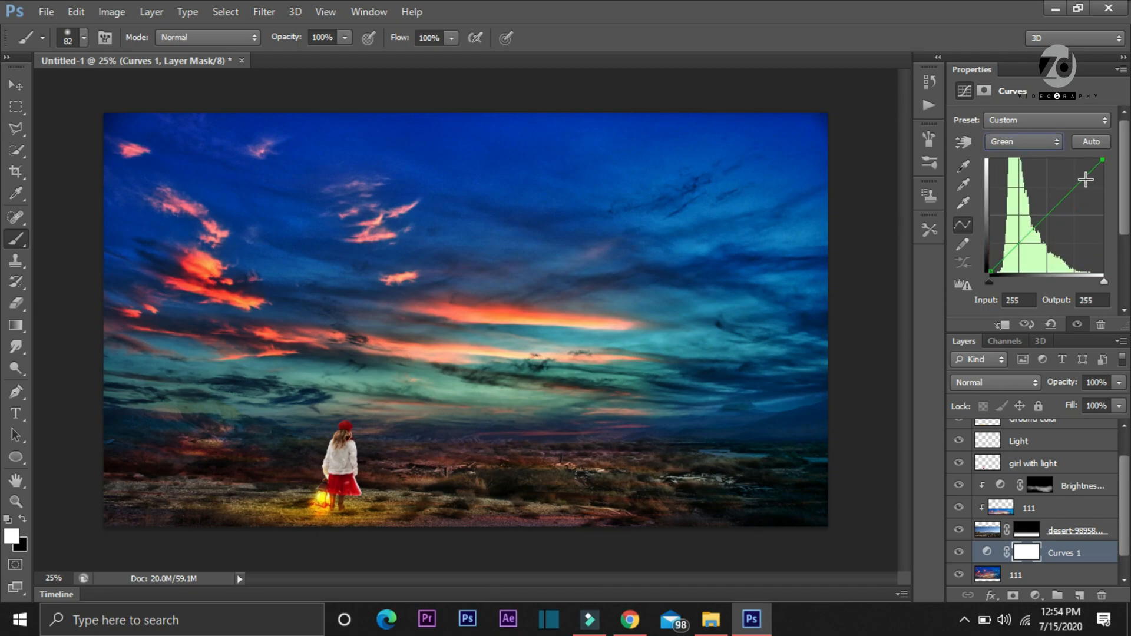
pyautogui.moveTo(1086, 179); pyautogui.dragTo(1088, 178)
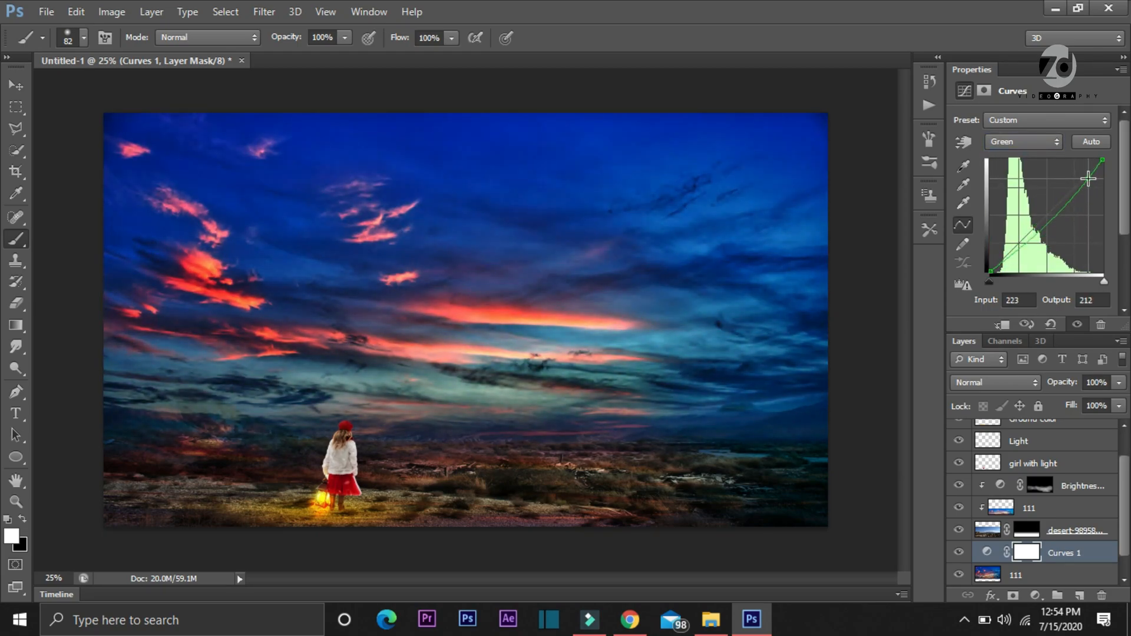
# Add a Green curve point at input 75, output 60, and lower the Blue curve's highlights and its shadows to input 49, output 28
pyautogui.moveTo(1024, 238); pyautogui.dragTo(1023, 243)
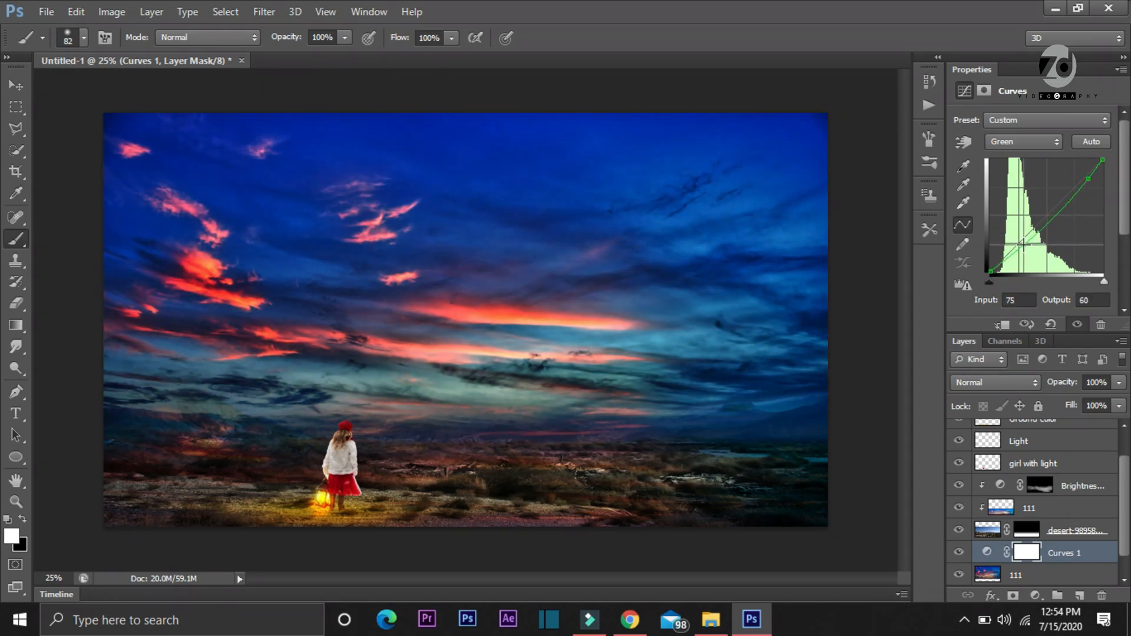
pyautogui.click(1041, 143)
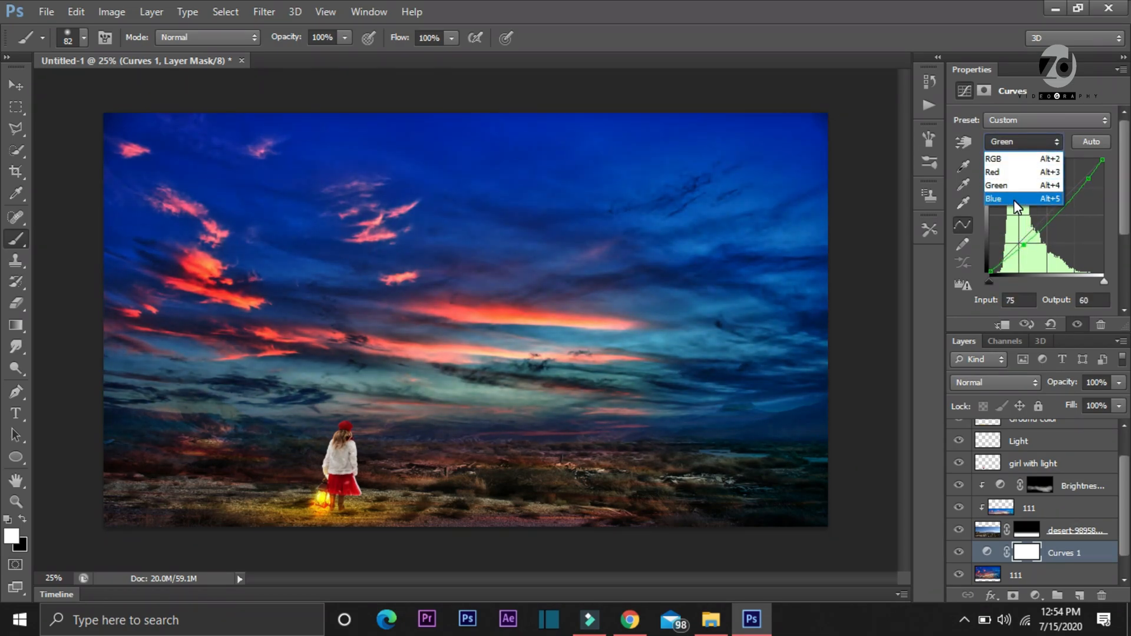
pyautogui.click(1013, 200)
pyautogui.moveTo(1089, 175); pyautogui.dragTo(1082, 189)
pyautogui.moveTo(1011, 250); pyautogui.dragTo(1011, 257)
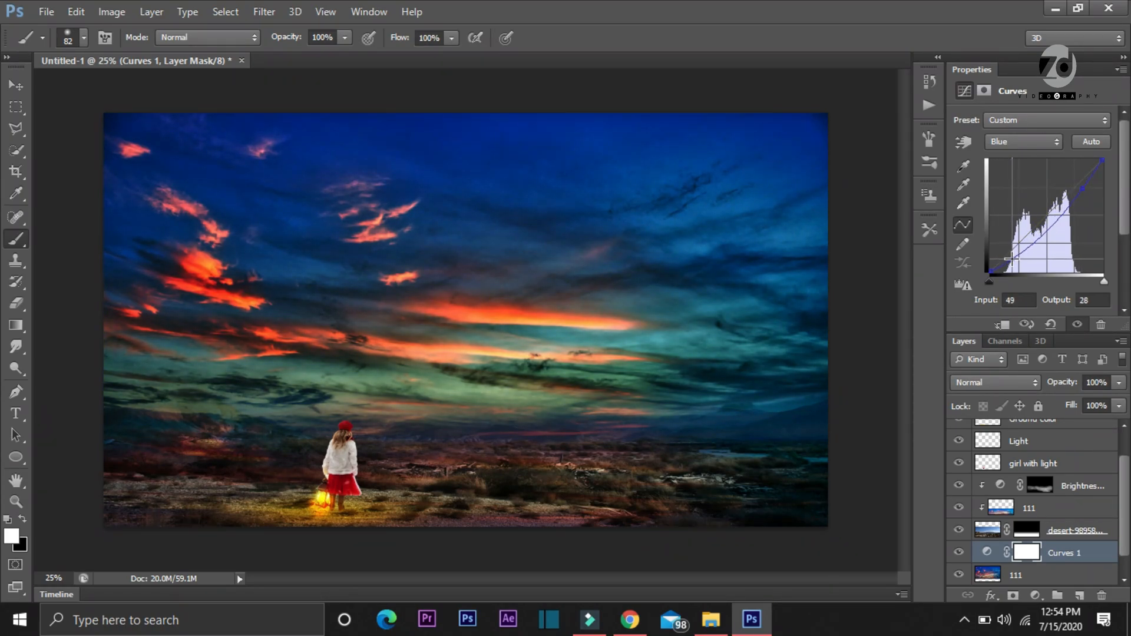
# Raise the sky adjustment's composite RGB curve slightly with a point at input 177, output 187
pyautogui.click(1008, 142)
pyautogui.click(1004, 152)
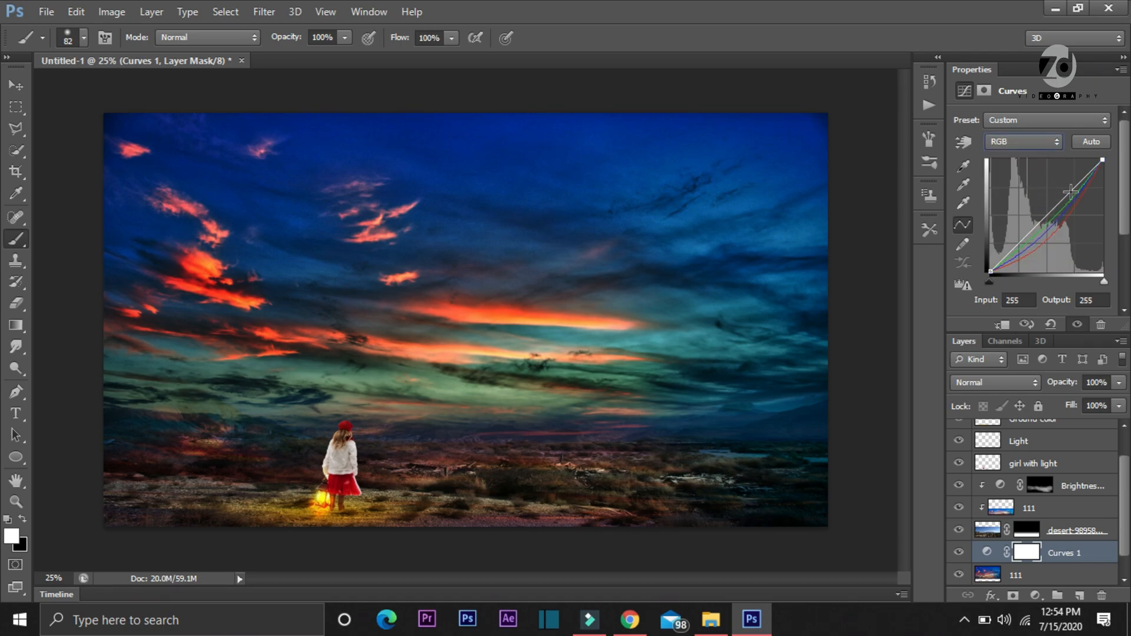
pyautogui.moveTo(1071, 191); pyautogui.dragTo(1068, 188)
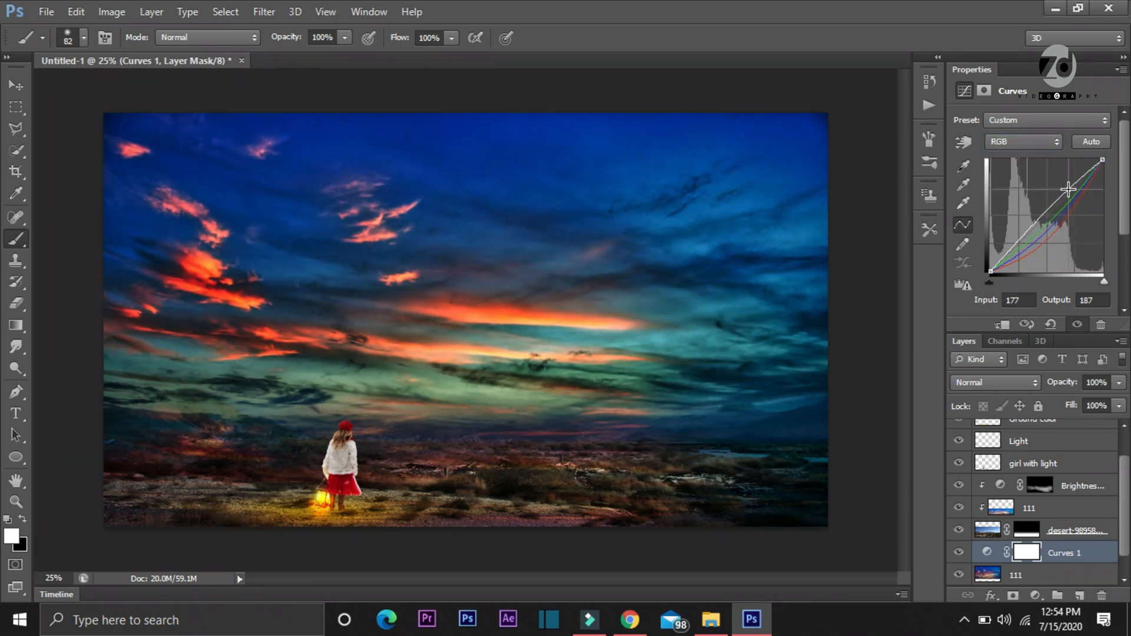
# Add a Curves adjustment layer clipped to the desert layer and lower its Red curve at input 213, output 204
pyautogui.click(1079, 530)
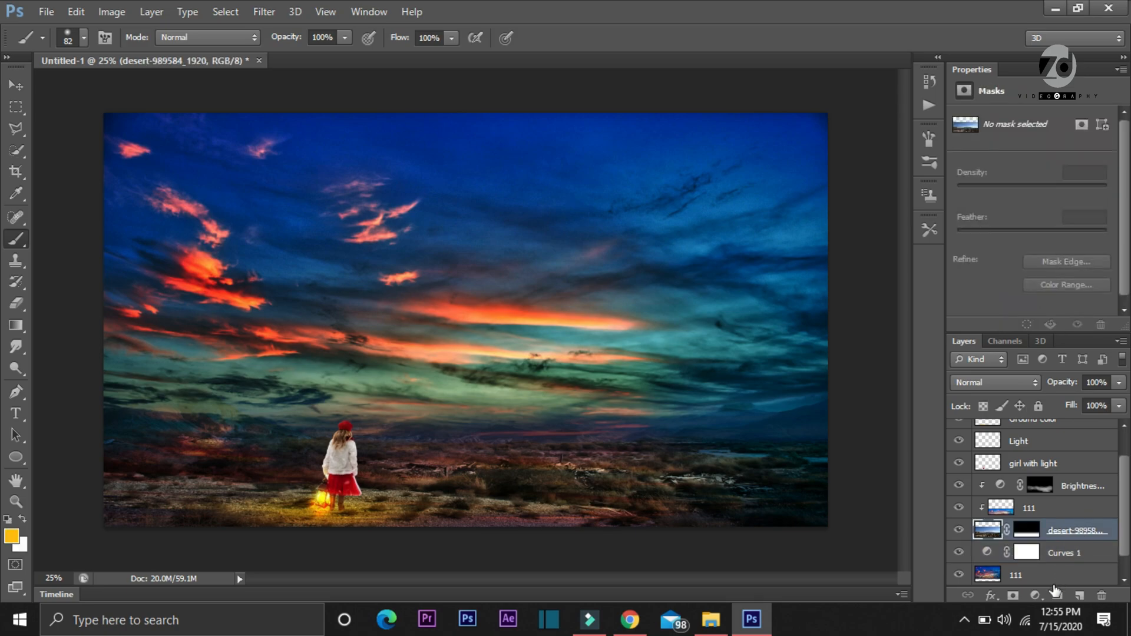
pyautogui.click(1035, 595)
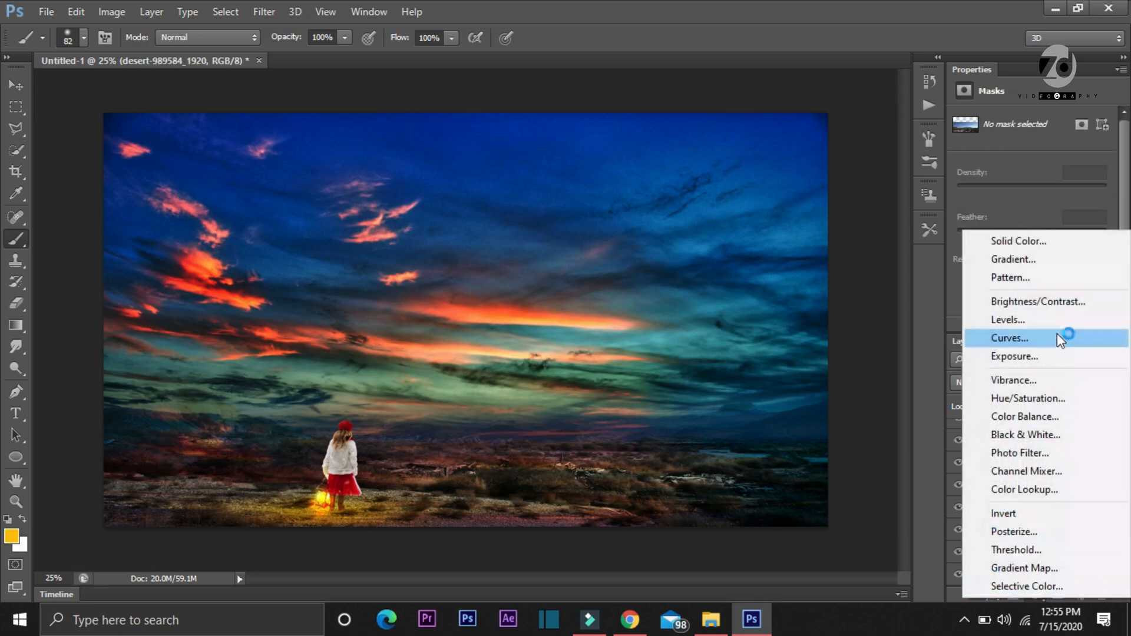
pyautogui.click(1021, 341)
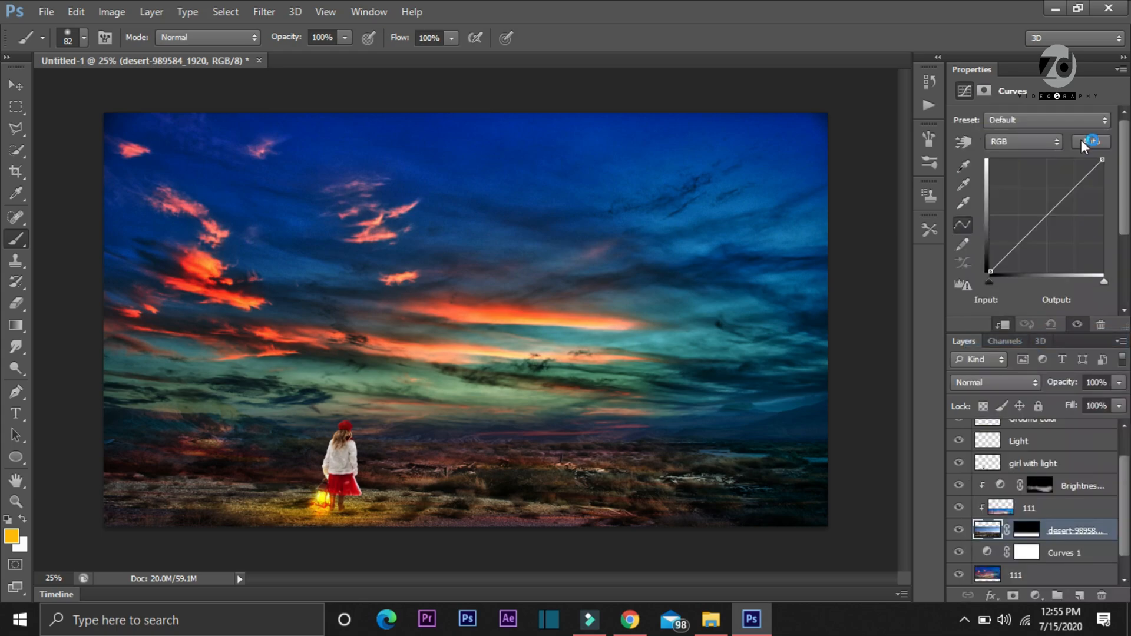
pyautogui.click(1023, 142)
pyautogui.click(1011, 158)
pyautogui.moveTo(1080, 184)
pyautogui.mouseDown()
pyautogui.moveTo(1087, 200)
pyautogui.moveTo(1084, 183)
pyautogui.mouseUp()
# Lower the Green and Blue curves of the desert's adjustment layer, with a Blue highlight point at input 234, output 219
pyautogui.click(1041, 147)
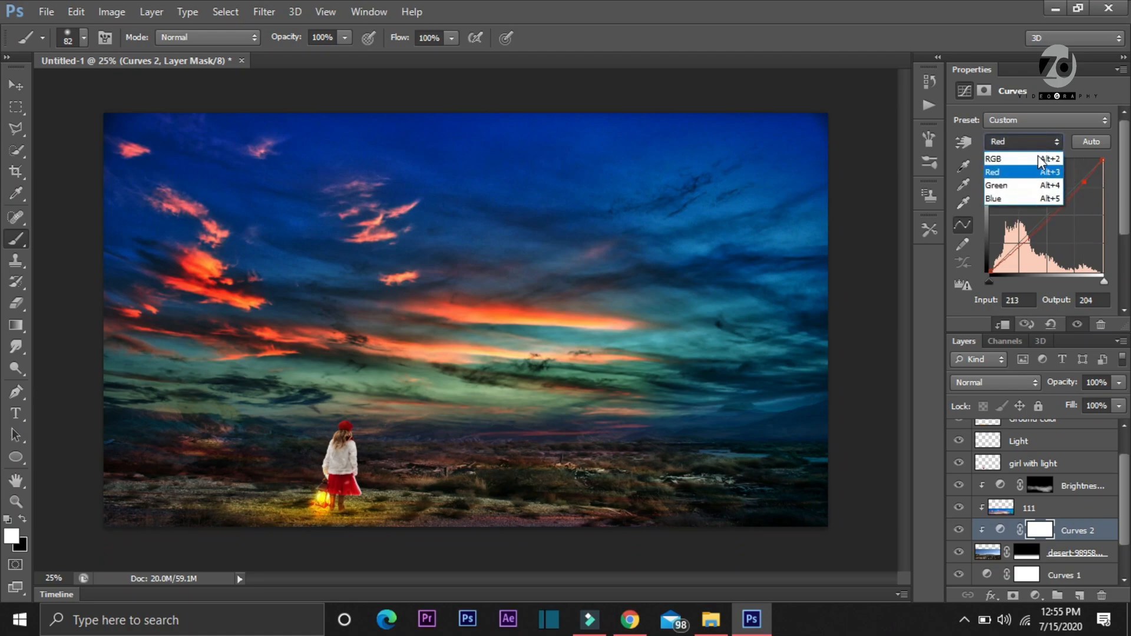
pyautogui.click(1062, 185)
pyautogui.click(1051, 187)
pyautogui.moveTo(1052, 187); pyautogui.dragTo(1093, 175)
pyautogui.click(1024, 142)
pyautogui.click(1018, 201)
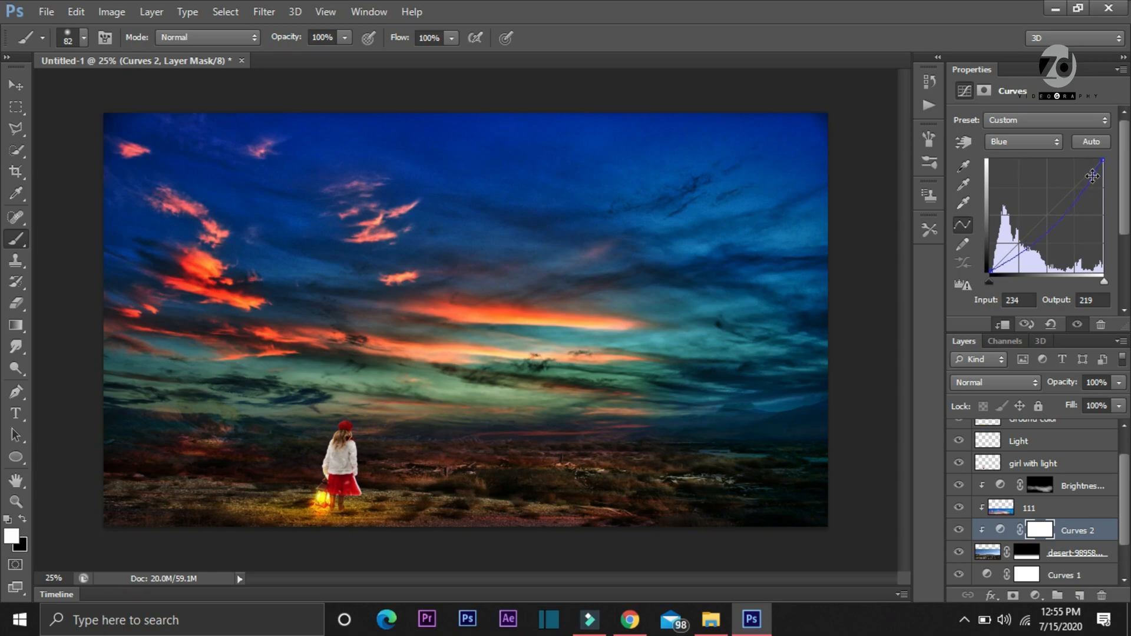
# Darken the desert adjustment's composite RGB curve with a point at input 179, output 166
pyautogui.click(1034, 140)
pyautogui.click(1016, 160)
pyautogui.moveTo(1070, 204); pyautogui.dragTo(1070, 199)
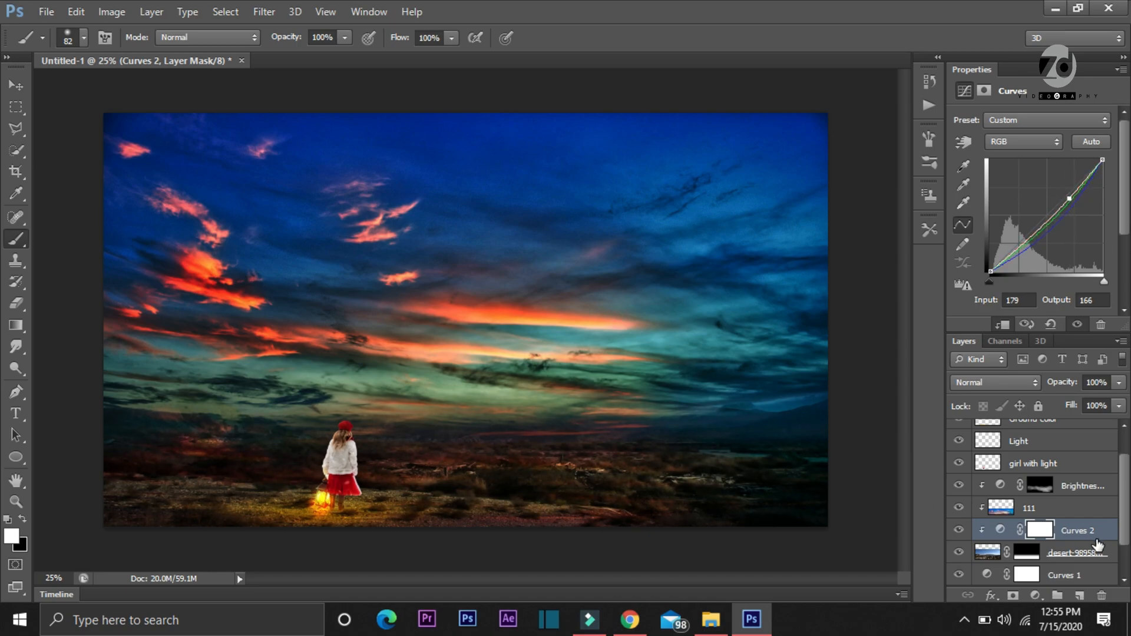
# Apply Curves directly to the 111 sky layer above the Background with RGB points at 50 to 48 and 199 to 205
pyautogui.moveTo(1123, 530); pyautogui.dragTo(1125, 558)
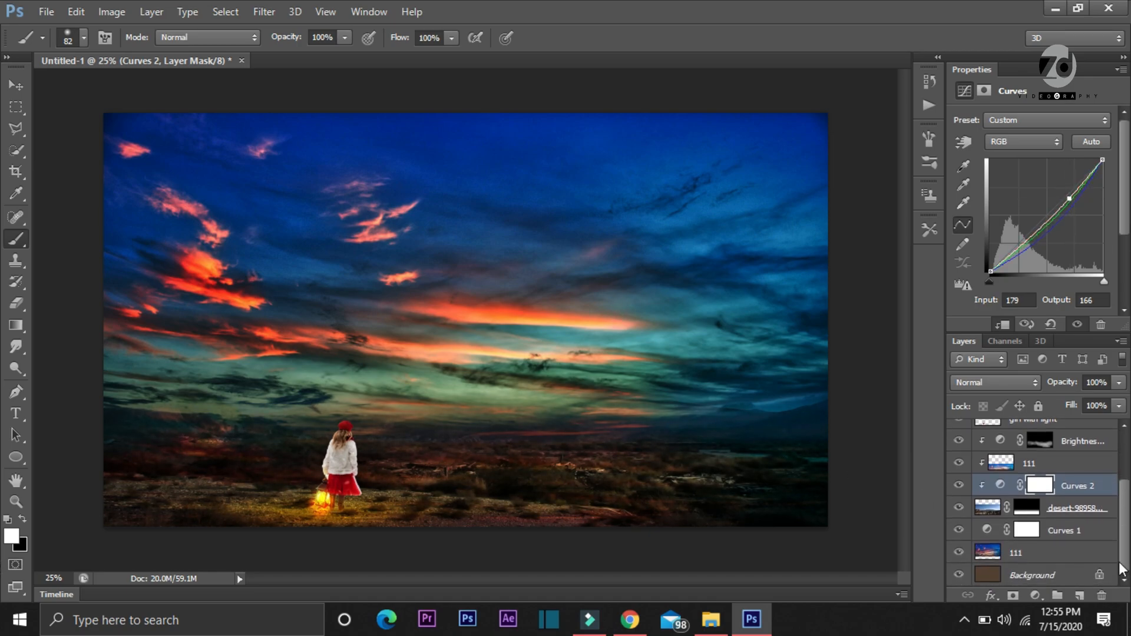
pyautogui.click(1057, 558)
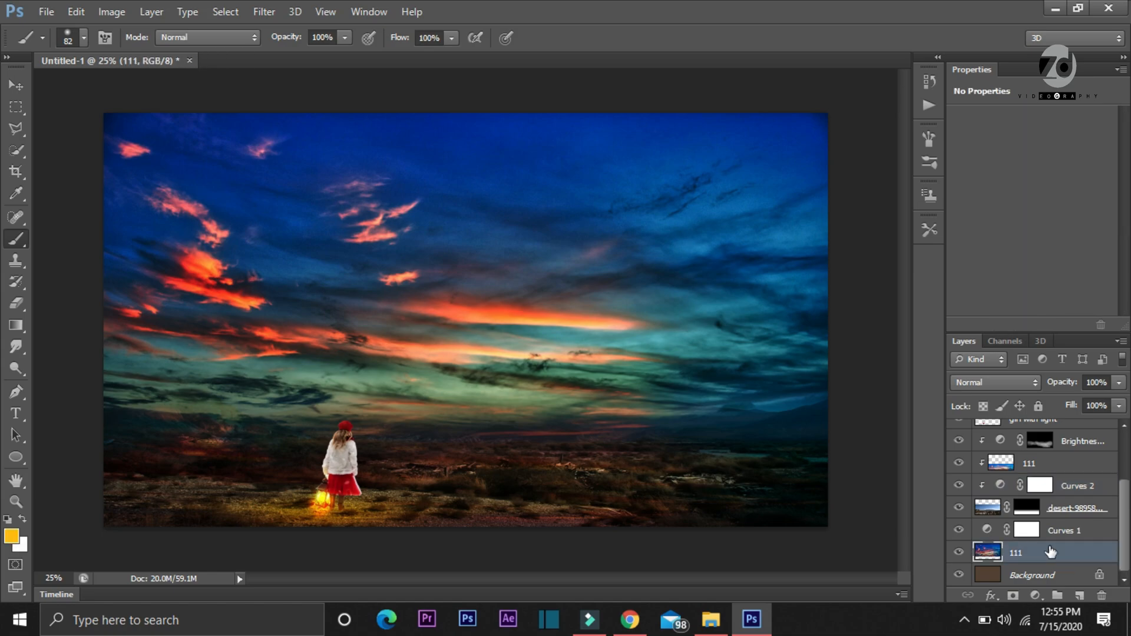
pyautogui.hotkey('ctrl', 'm')
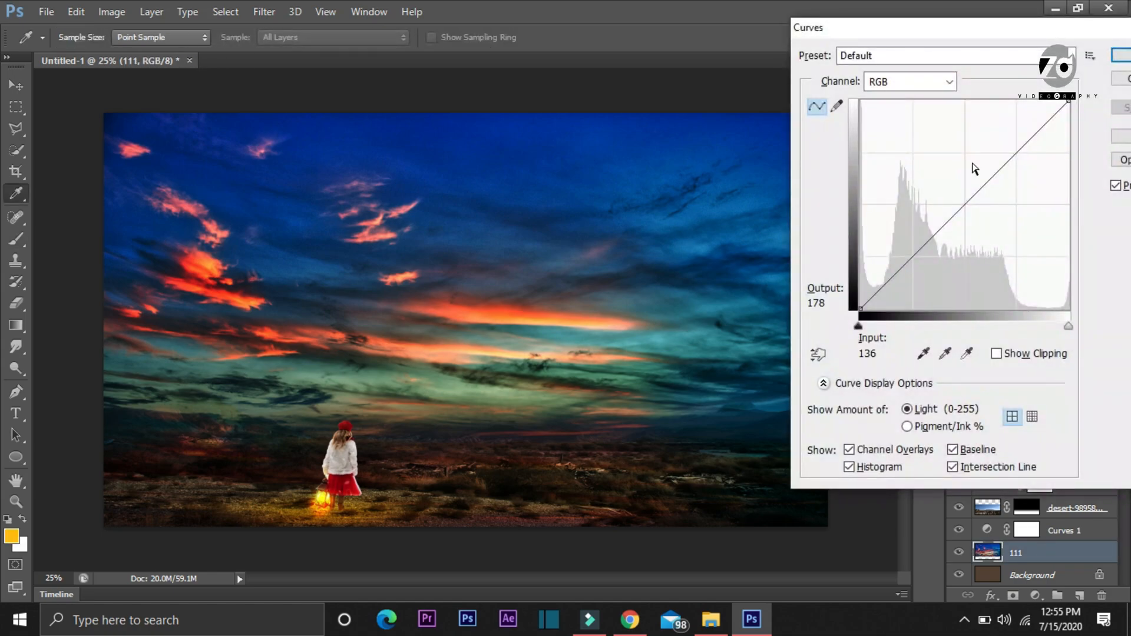
pyautogui.moveTo(1027, 142)
pyautogui.mouseDown()
pyautogui.moveTo(1038, 158)
pyautogui.moveTo(1016, 132)
pyautogui.moveTo(1023, 126)
pyautogui.moveTo(1023, 139)
pyautogui.mouseUp()
pyautogui.moveTo(895, 267)
pyautogui.mouseDown()
pyautogui.moveTo(901, 283)
pyautogui.moveTo(902, 267)
pyautogui.moveTo(888, 266)
pyautogui.moveTo(901, 270)
pyautogui.mouseUp()
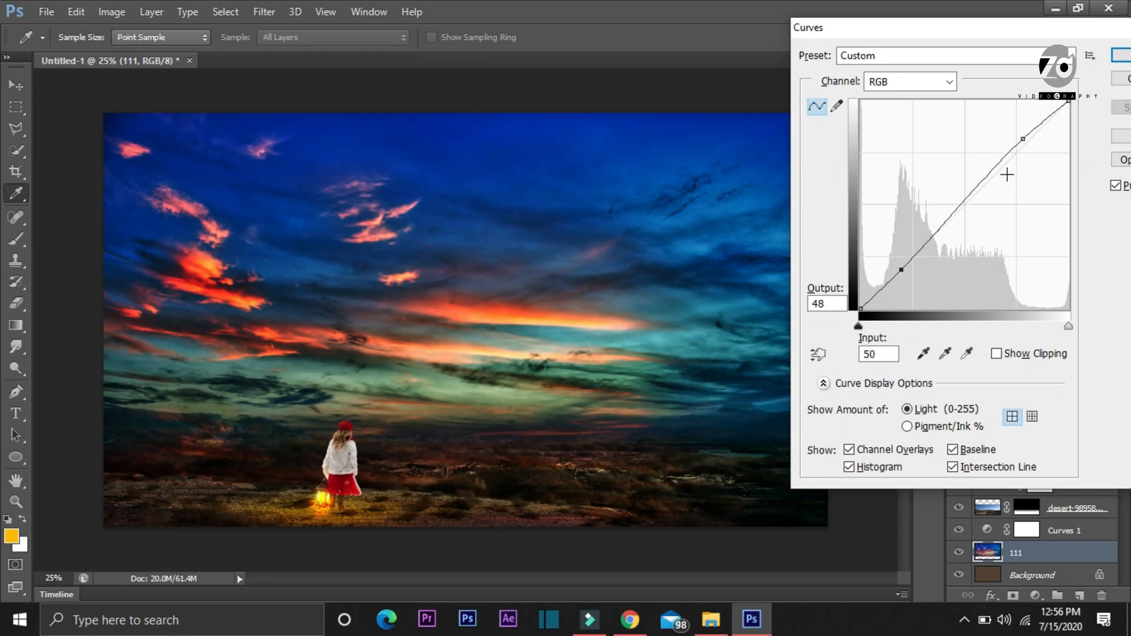
pyautogui.moveTo(1026, 140); pyautogui.dragTo(1026, 143)
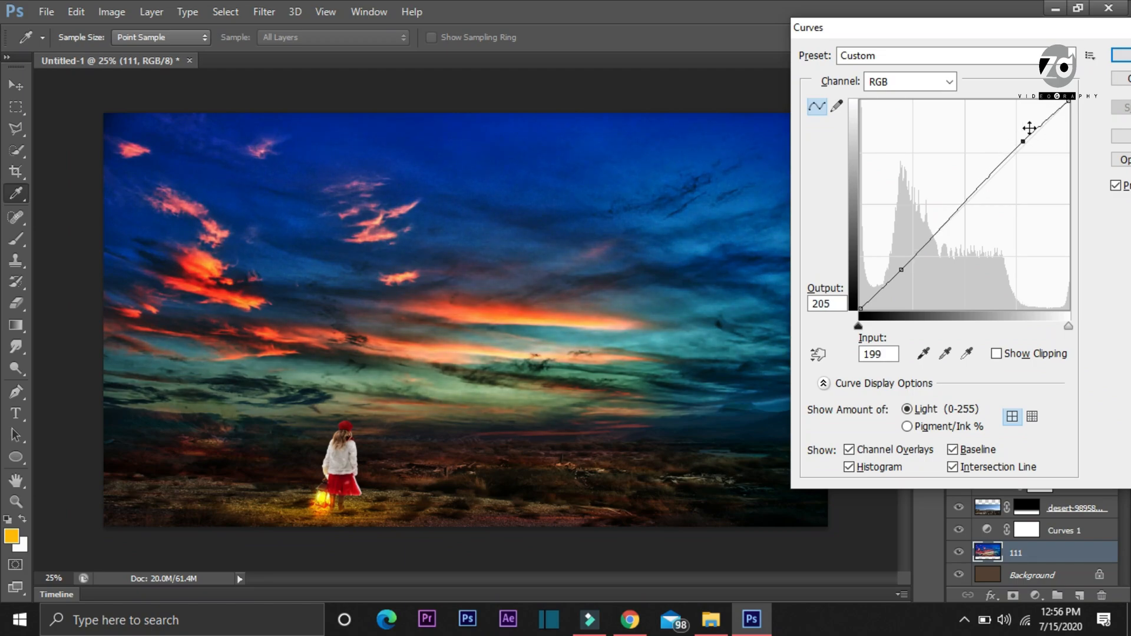
pyautogui.click(1120, 56)
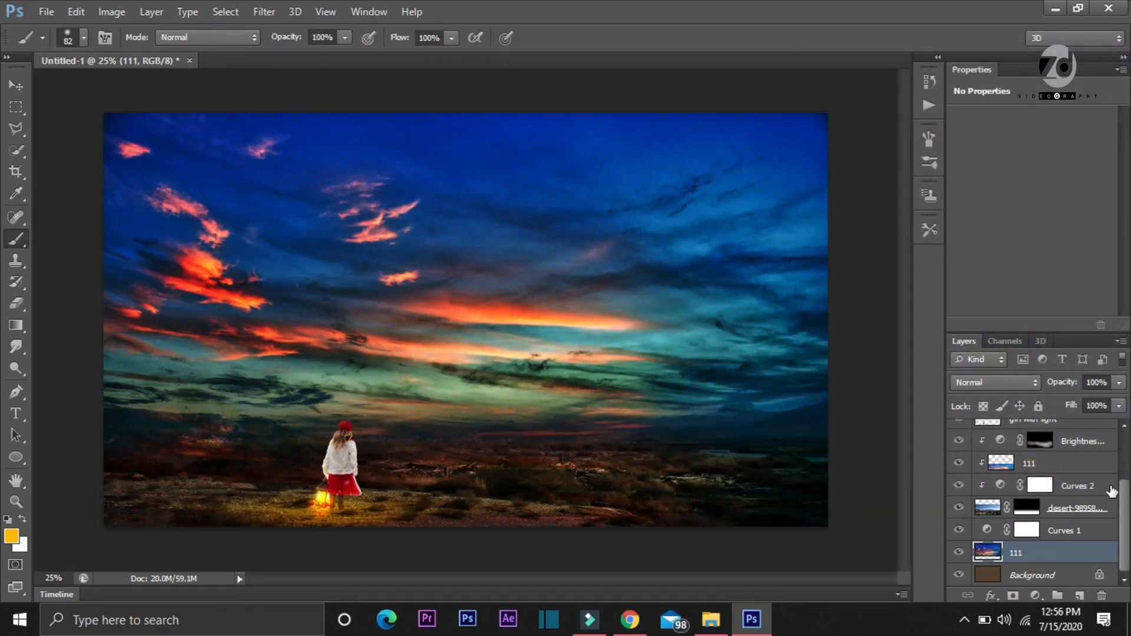
# Select every layer from Background up through Body color and merge them all into a single layer
pyautogui.moveTo(1128, 517)
pyautogui.mouseDown()
pyautogui.moveTo(1128, 449)
pyautogui.moveTo(1128, 519)
pyautogui.mouseUp()
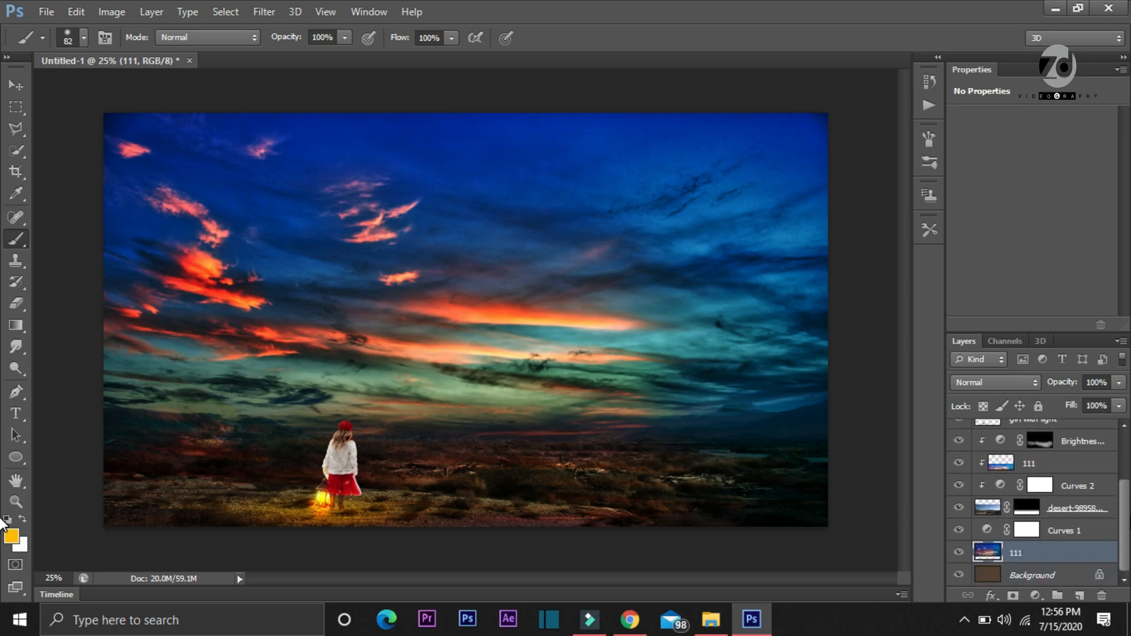
pyautogui.keyDown('shift'); pyautogui.click(1039, 576); pyautogui.keyUp('shift')
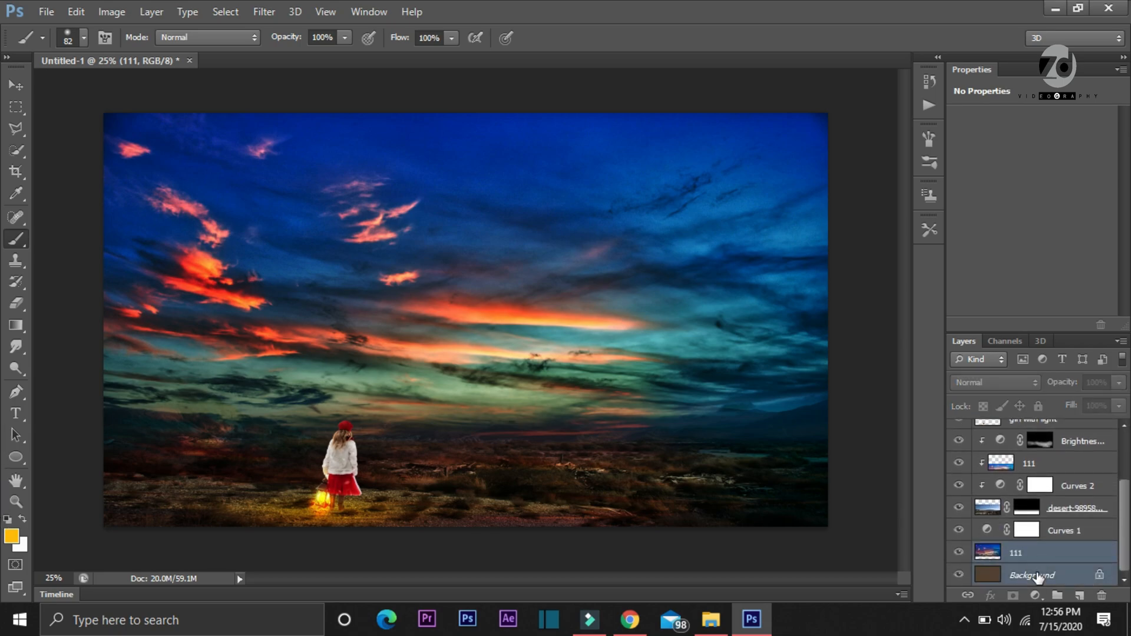
pyautogui.keyDown('shift'); pyautogui.click(1069, 531); pyautogui.keyUp('shift')
pyautogui.keyDown('shift'); pyautogui.click(1094, 507); pyautogui.keyUp('shift')
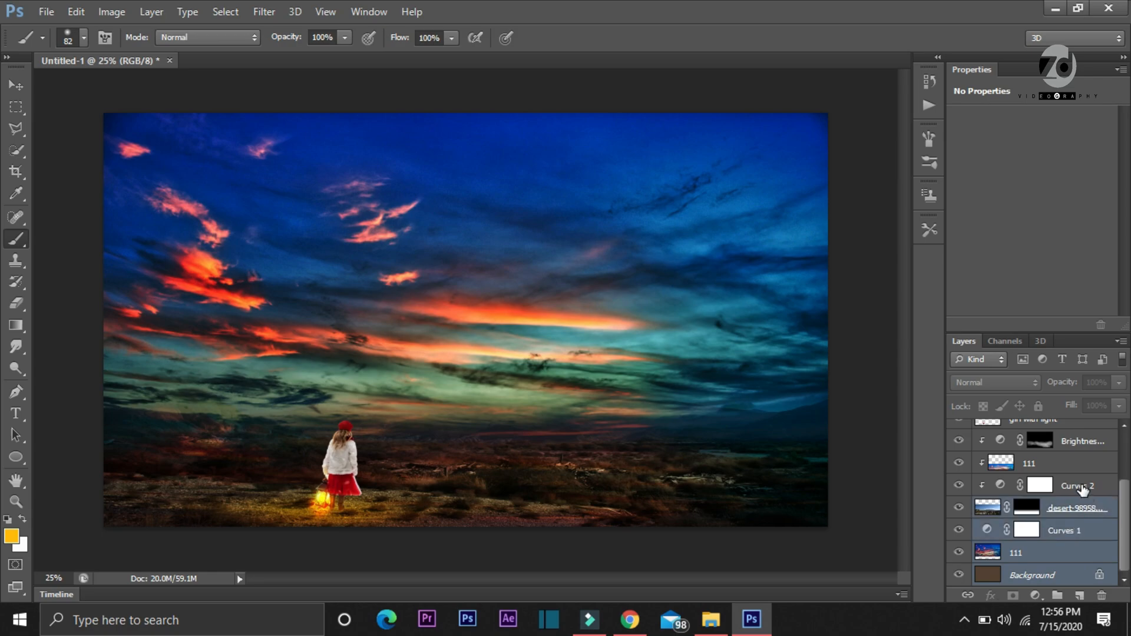
pyautogui.keyDown('shift'); pyautogui.click(1083, 488); pyautogui.keyUp('shift')
pyautogui.keyDown('shift'); pyautogui.click(1068, 465); pyautogui.keyUp('shift')
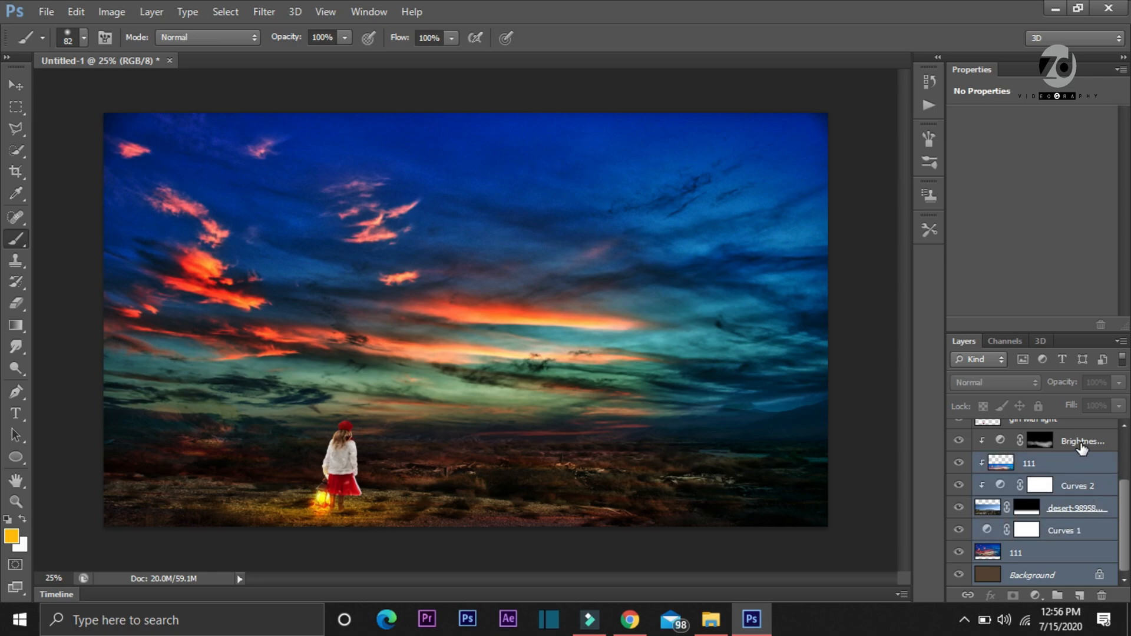
pyautogui.keyDown('shift'); pyautogui.click(1082, 447); pyautogui.keyUp('shift')
pyautogui.moveTo(1128, 495); pyautogui.dragTo(1128, 433)
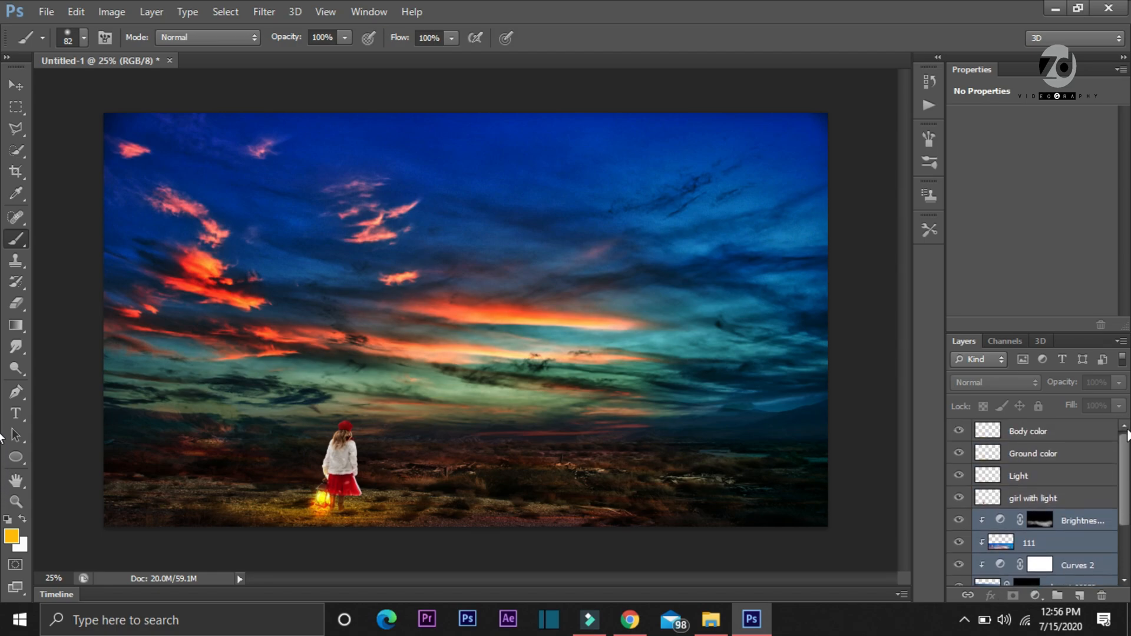
pyautogui.keyDown('shift'); pyautogui.click(1064, 500); pyautogui.keyUp('shift')
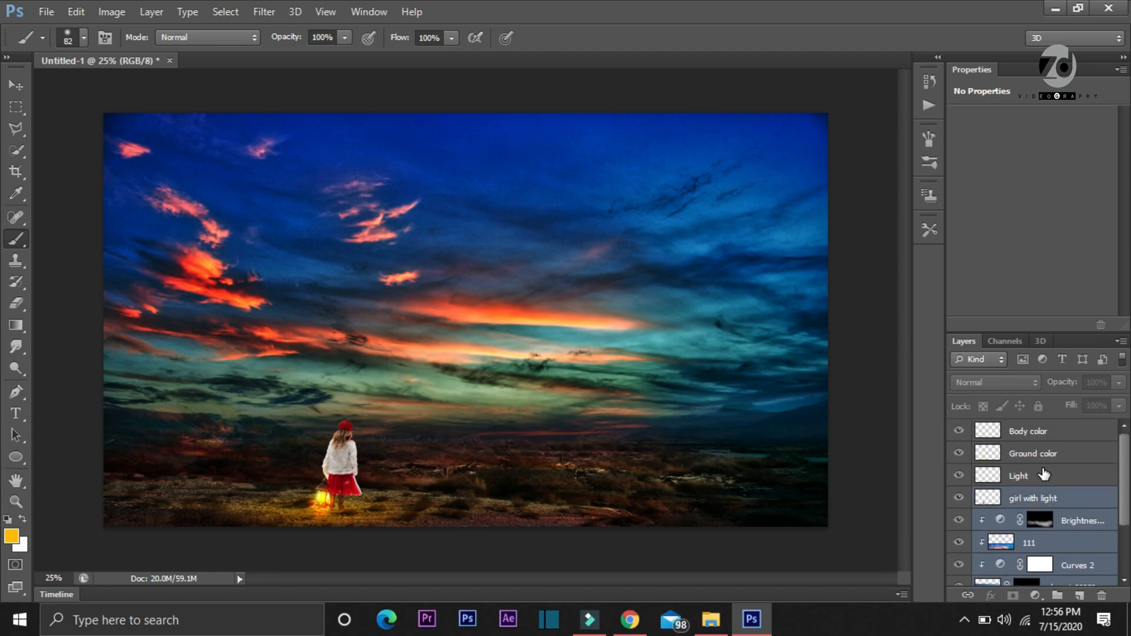
pyautogui.keyDown('shift'); pyautogui.click(1044, 475); pyautogui.keyUp('shift')
pyautogui.keyDown('shift'); pyautogui.click(1037, 462); pyautogui.keyUp('shift')
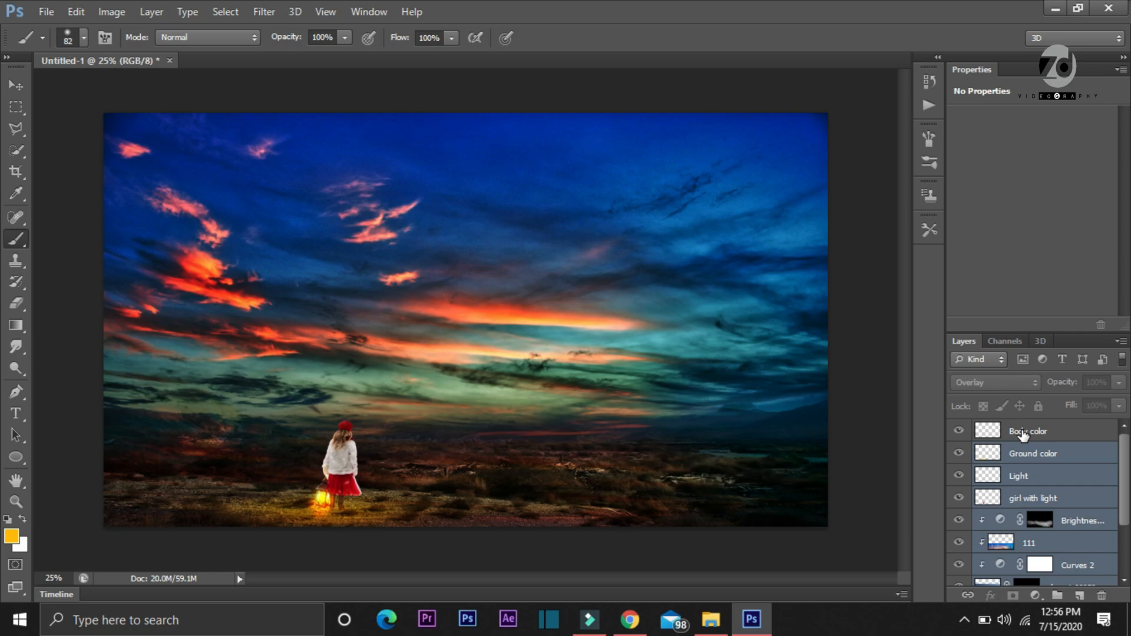
pyautogui.keyDown('shift'); pyautogui.click(1023, 433); pyautogui.keyUp('shift')
pyautogui.rightClick(1023, 432)
pyautogui.click(719, 422)
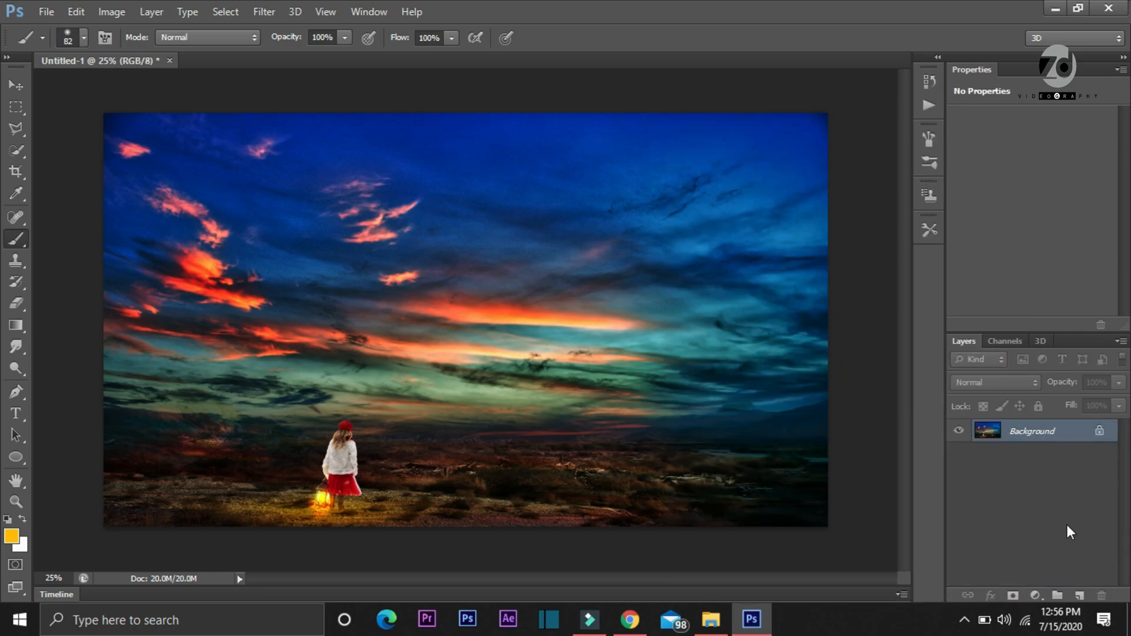
# Add a linear gradient fill layer above the merged image with its angle set to 45 degrees
pyautogui.click(1035, 595)
pyautogui.click(1021, 260)
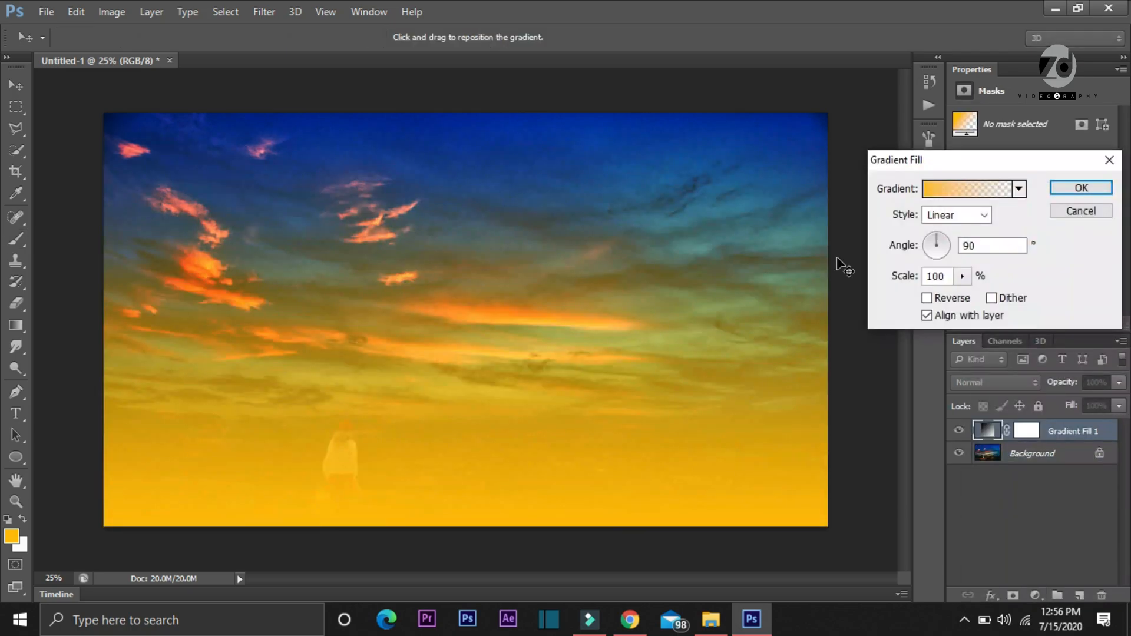
pyautogui.moveTo(927, 245)
pyautogui.mouseDown()
pyautogui.moveTo(949, 248)
pyautogui.moveTo(942, 234)
pyautogui.moveTo(949, 245)
pyautogui.mouseUp()
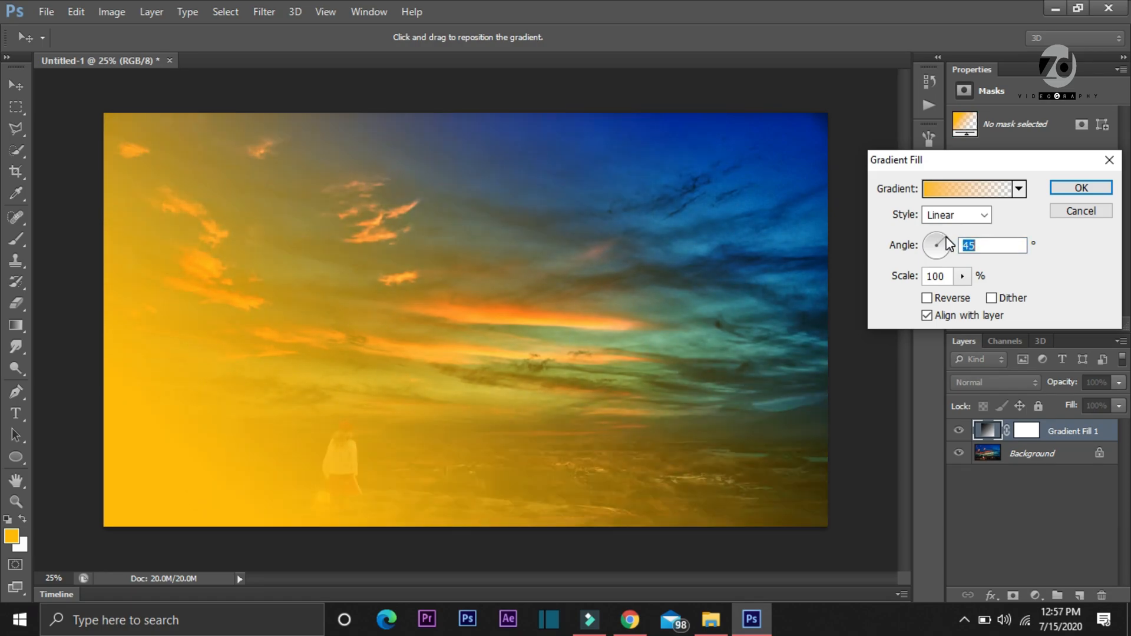
# Change the gradient's starting color stop to black, 000000
pyautogui.click(942, 189)
pyautogui.click(660, 345)
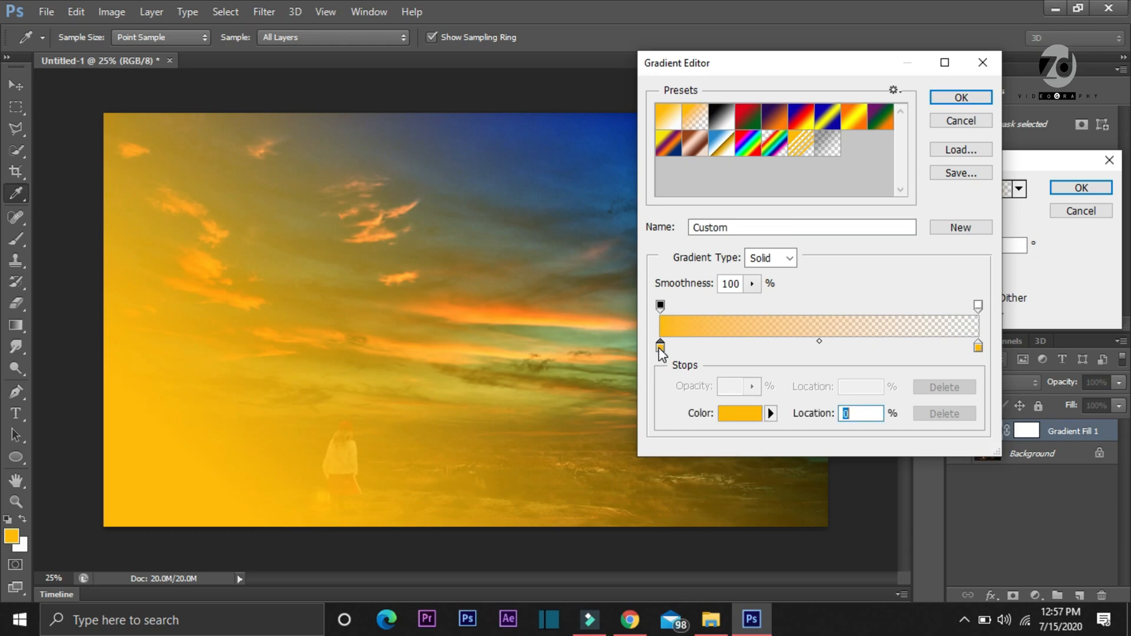
pyautogui.click(732, 417)
pyautogui.moveTo(89, 327); pyautogui.dragTo(6, 366)
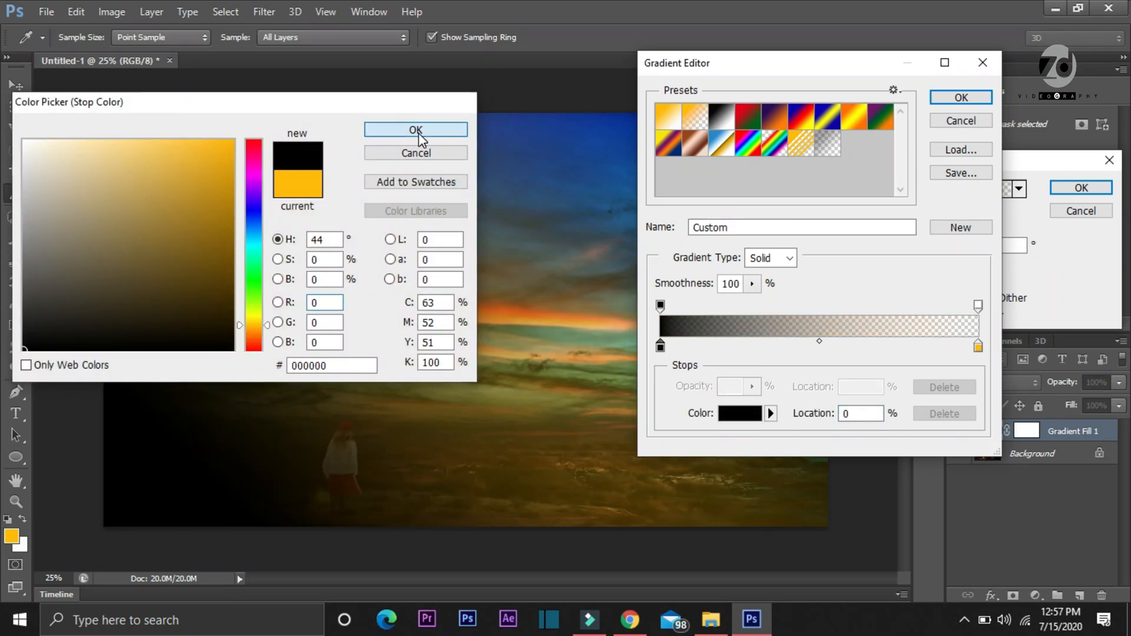
pyautogui.click(416, 131)
# Change the gradient's end color stop to blue, 0066ff, and accept the edited gradient
pyautogui.click(978, 346)
pyautogui.click(739, 418)
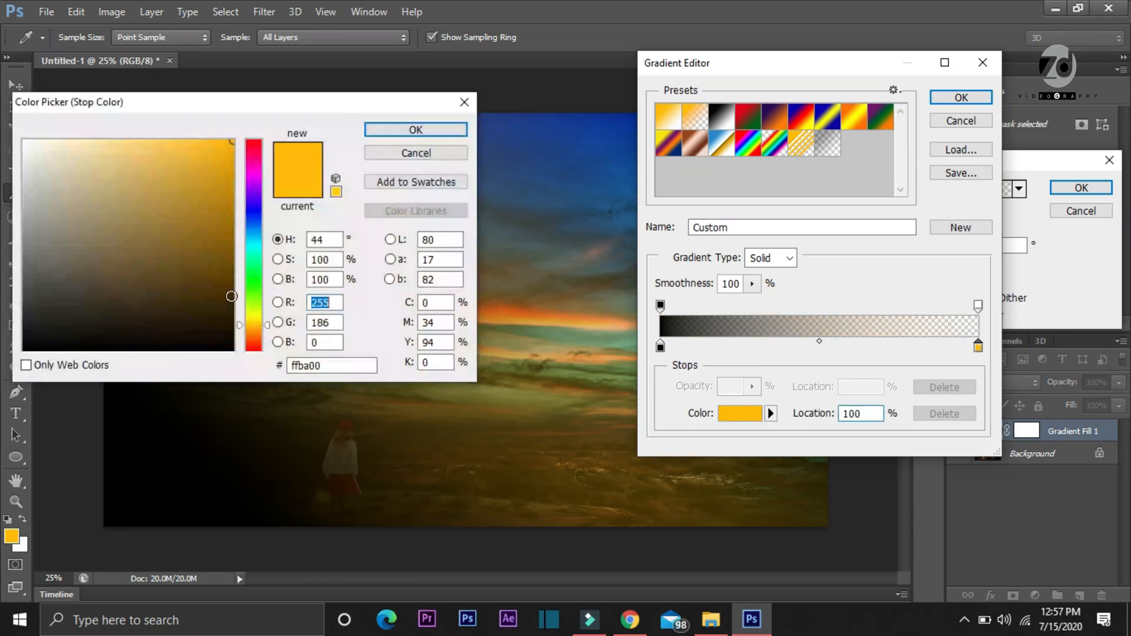
pyautogui.moveTo(253, 221)
pyautogui.mouseDown()
pyautogui.moveTo(258, 234)
pyautogui.moveTo(259, 225)
pyautogui.mouseUp()
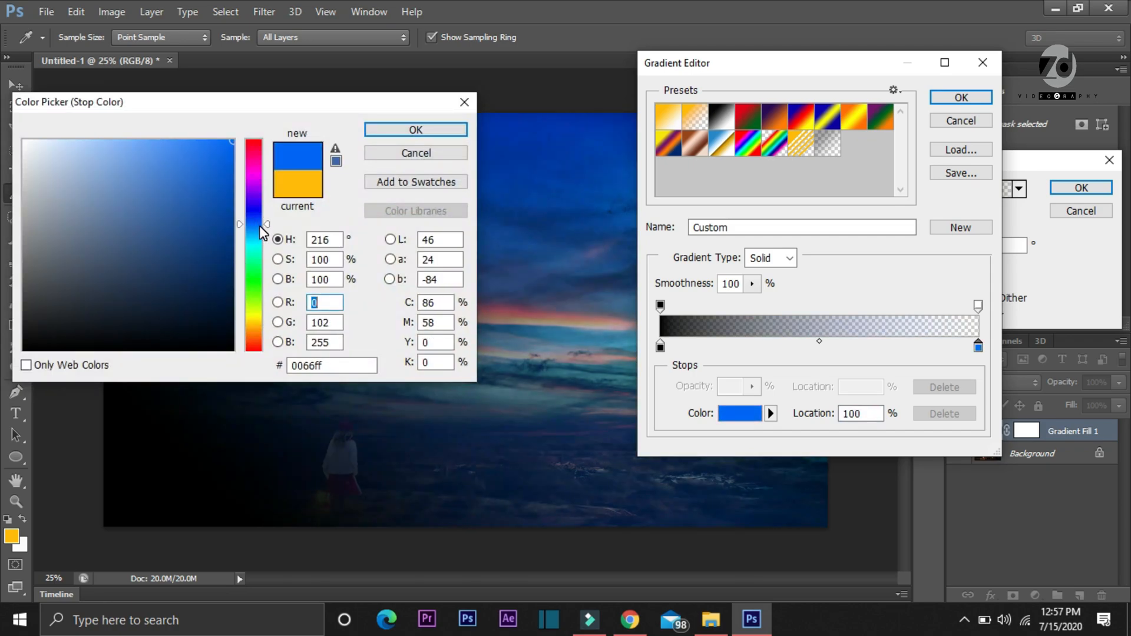
pyautogui.click(401, 129)
pyautogui.click(961, 98)
# Shift the gradient toward the image's lower-left corner and accept the gradient fill settings
pyautogui.moveTo(277, 448); pyautogui.dragTo(100, 525)
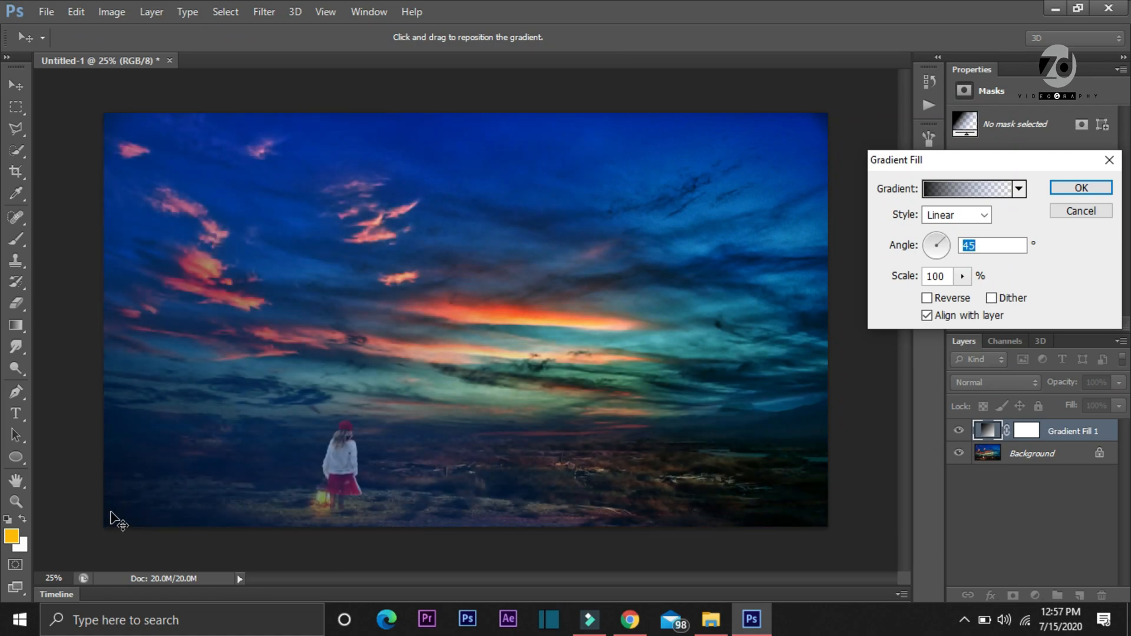
pyautogui.press('b')
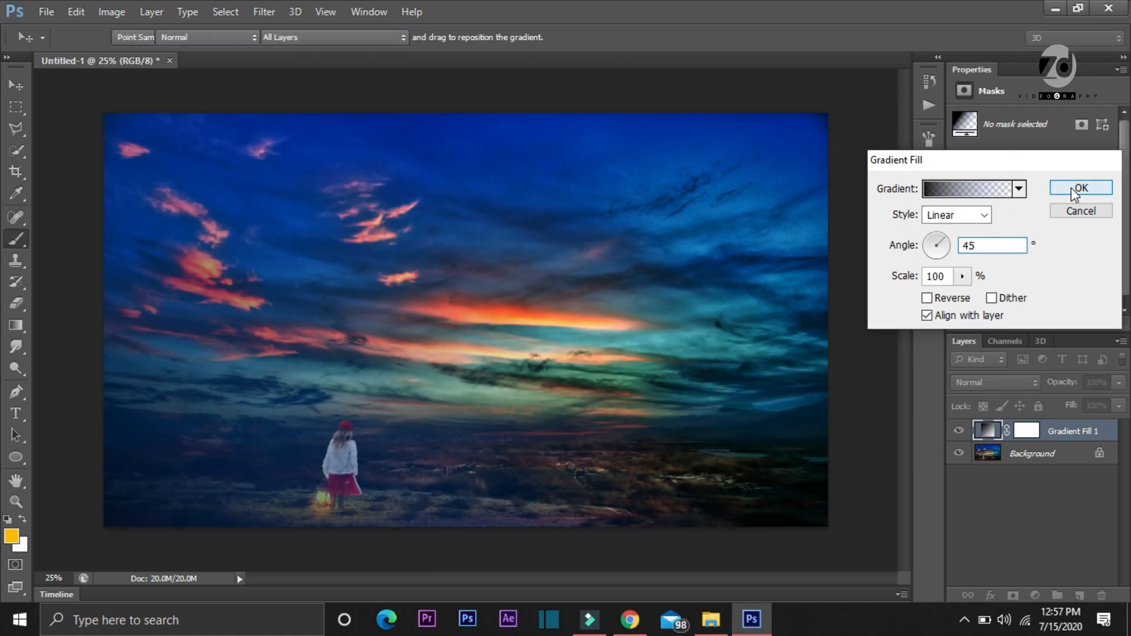
pyautogui.click(1072, 189)
# Set the gradient fill layer's blend mode to Soft Light and hide the layer to compare the effect
pyautogui.click(972, 381)
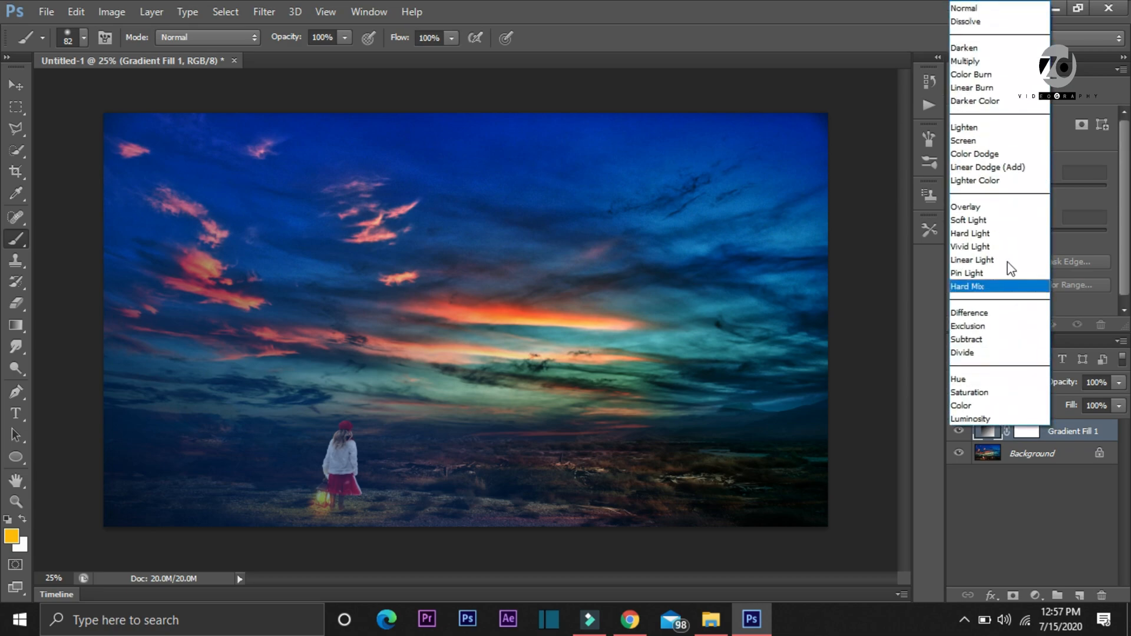
pyautogui.click(996, 218)
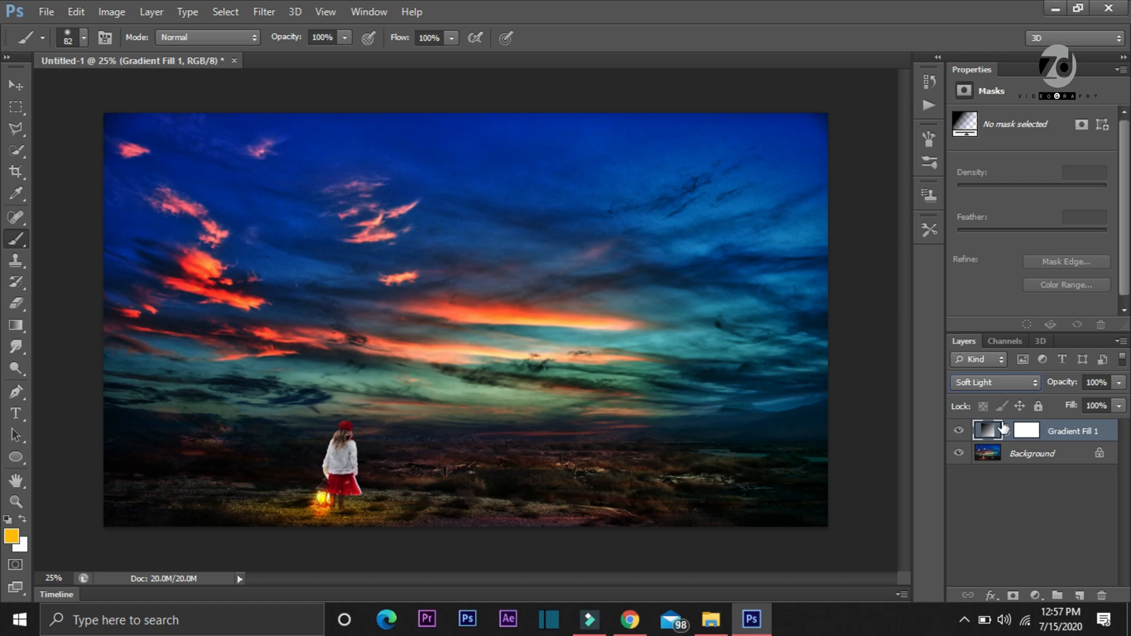
pyautogui.click(958, 432)
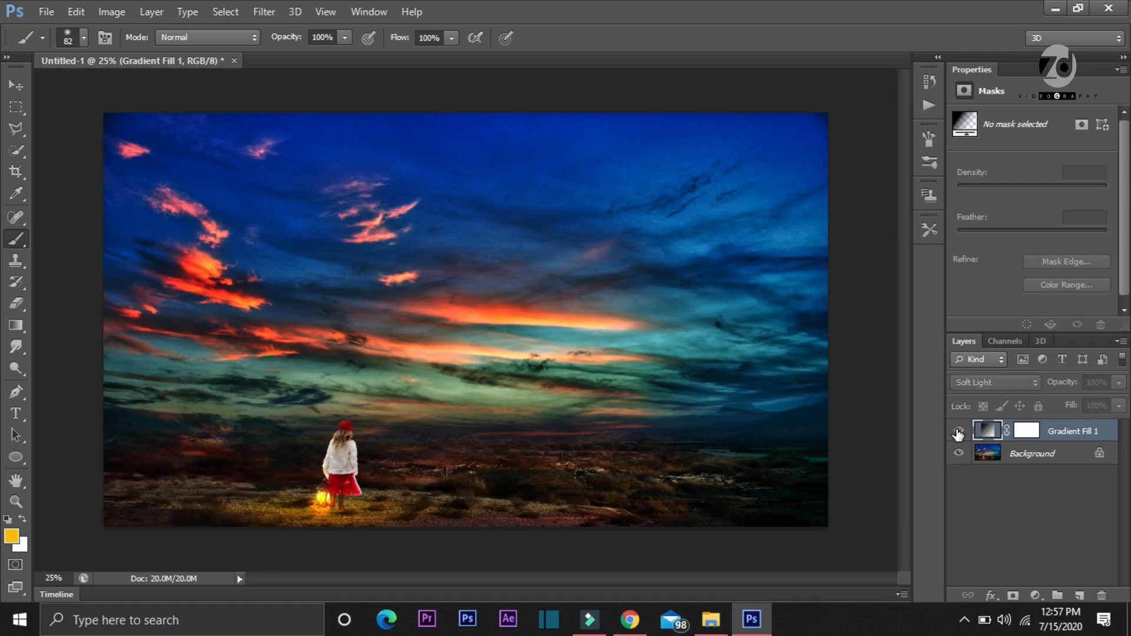
# Toggle the gradient fill layer's visibility to compare the image with and without it, leaving it shown
pyautogui.click(958, 433)
pyautogui.click(958, 433)
pyautogui.click(959, 433)
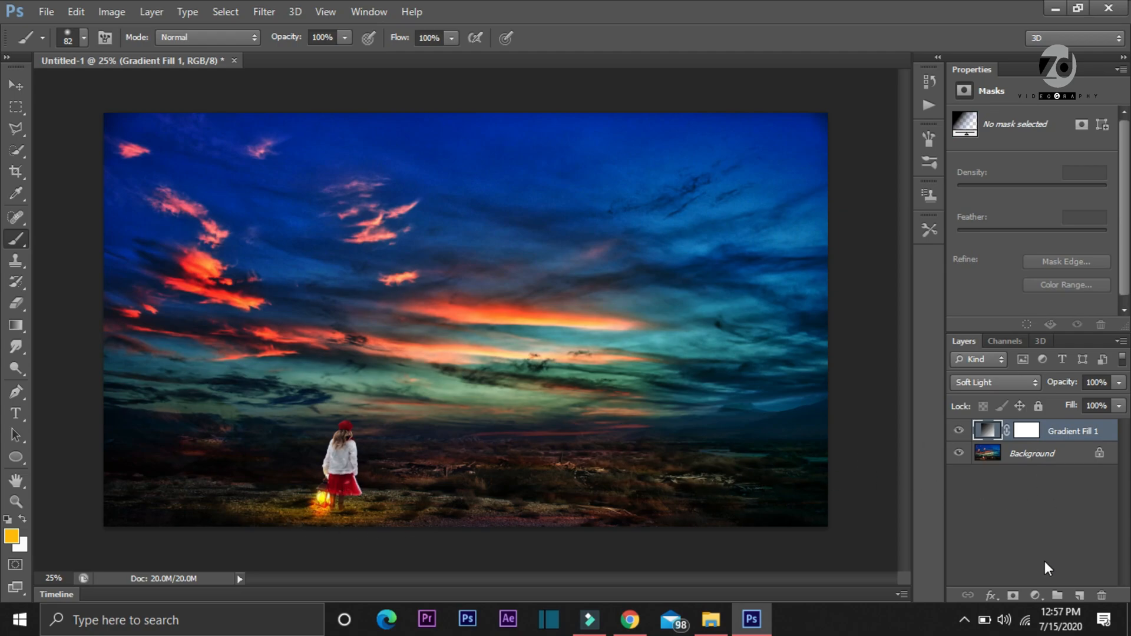
# Add a second gradient fill layer and set its gradient's starting color stop to black
pyautogui.click(1036, 595)
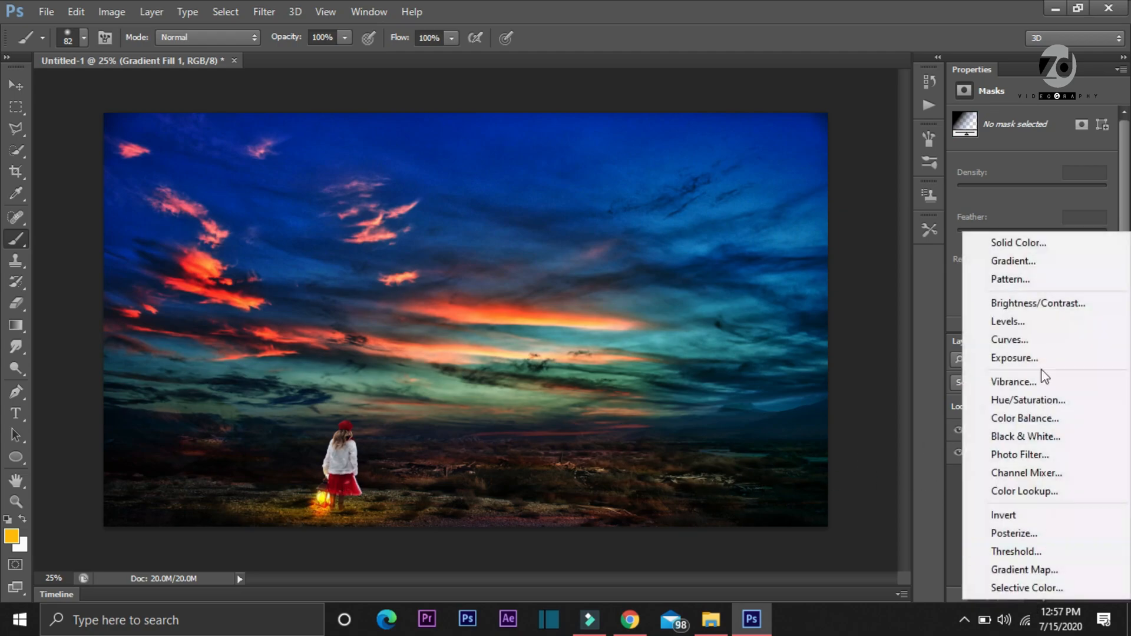
pyautogui.click(1028, 266)
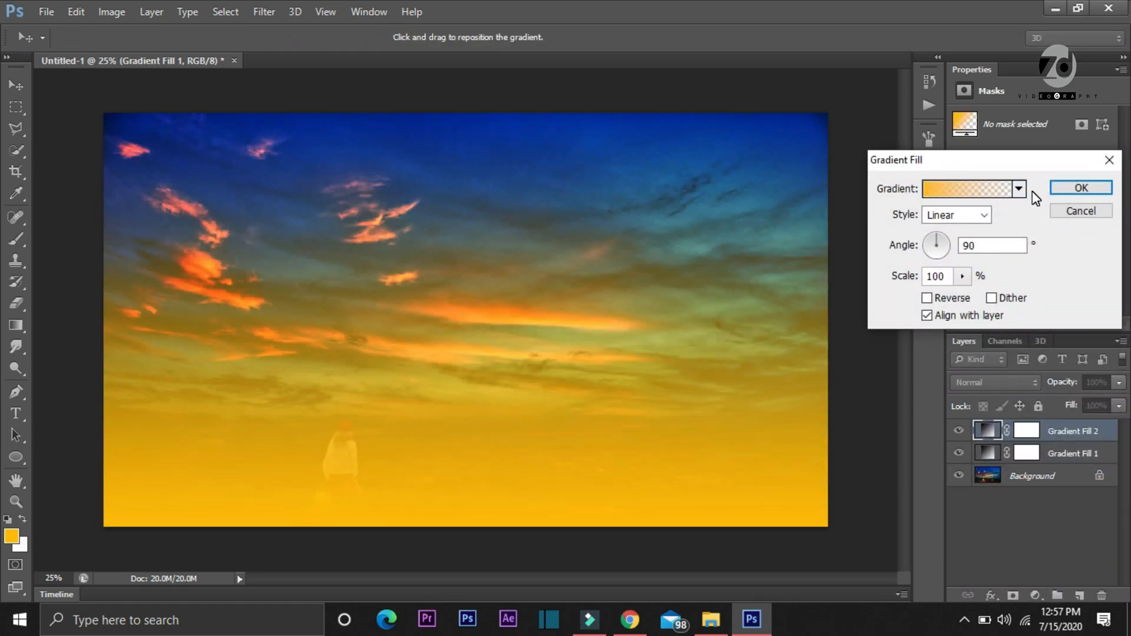
pyautogui.click(1000, 191)
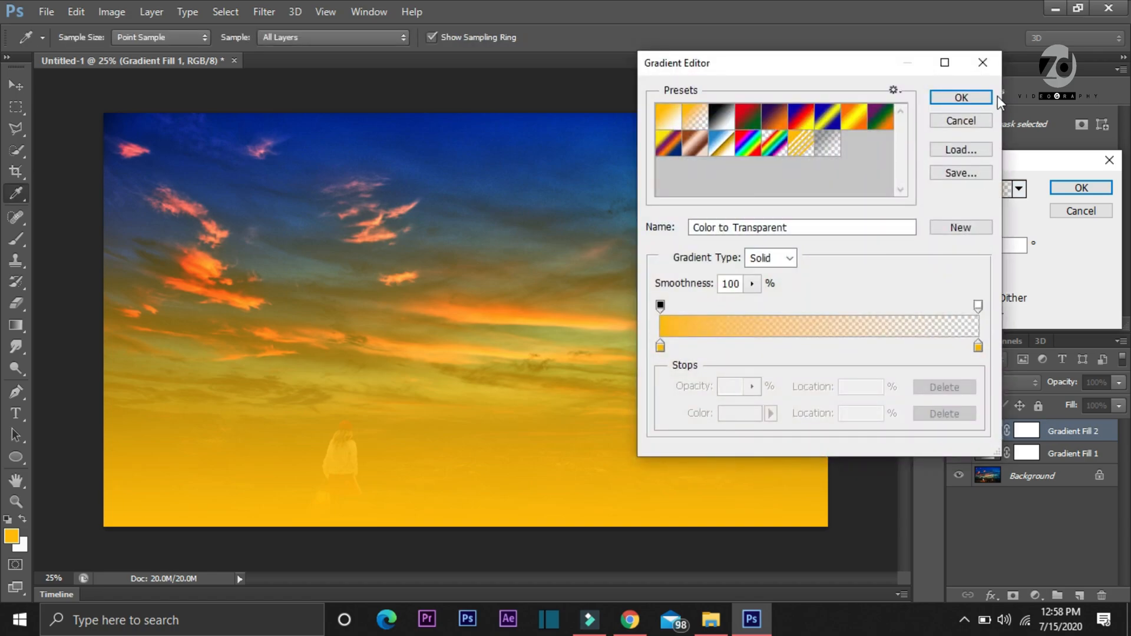
pyautogui.click(661, 348)
pyautogui.click(730, 409)
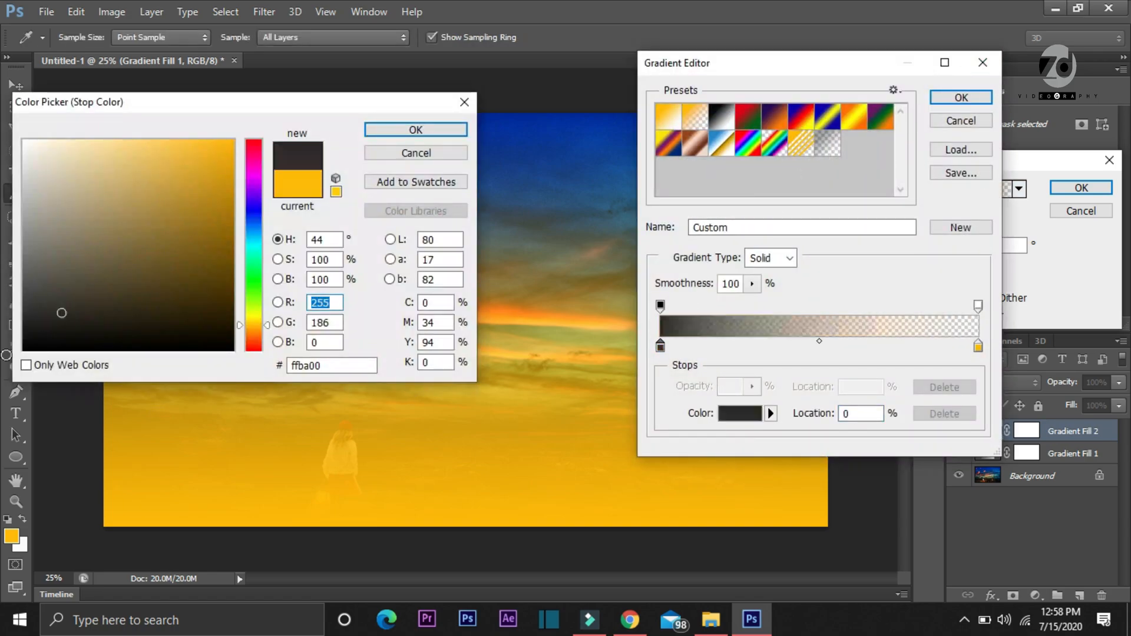
pyautogui.click(23, 347)
pyautogui.click(416, 132)
# Set the gradient's end color stop to gray-green, 789980, and accept the edited gradient
pyautogui.click(979, 347)
pyautogui.click(740, 413)
pyautogui.click(36, 315)
pyautogui.click(74, 274)
pyautogui.moveTo(253, 247); pyautogui.dragTo(255, 273)
pyautogui.moveTo(51, 284); pyautogui.dragTo(67, 227)
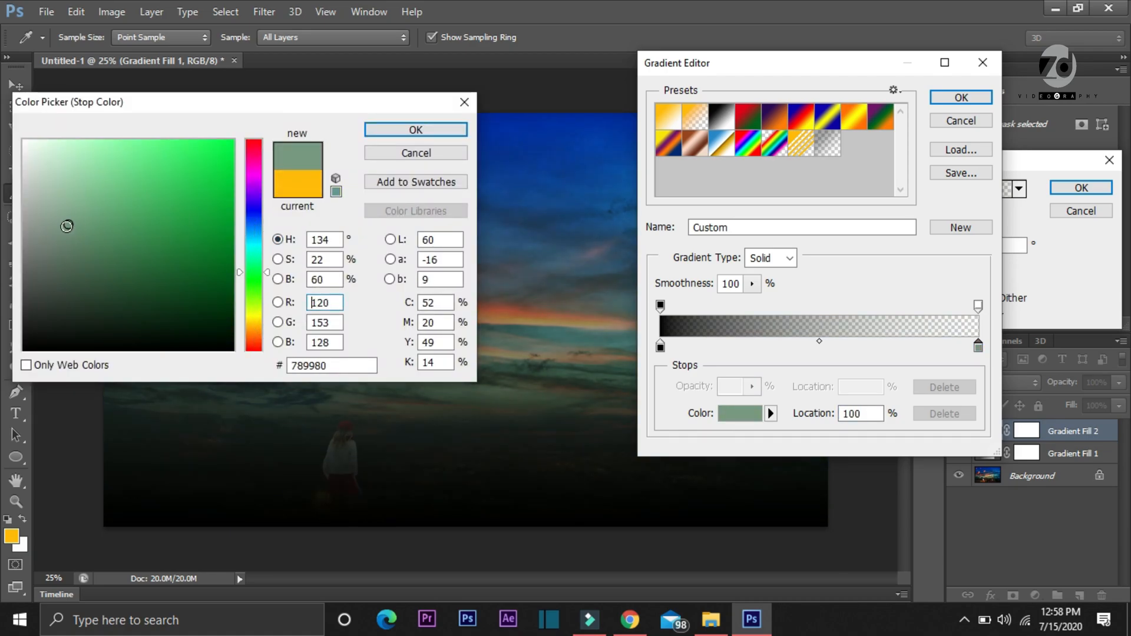
pyautogui.click(416, 130)
pyautogui.click(961, 98)
# Make the second gradient fill a reversed radial gradient at 199% scale and accept its settings
pyautogui.click(956, 214)
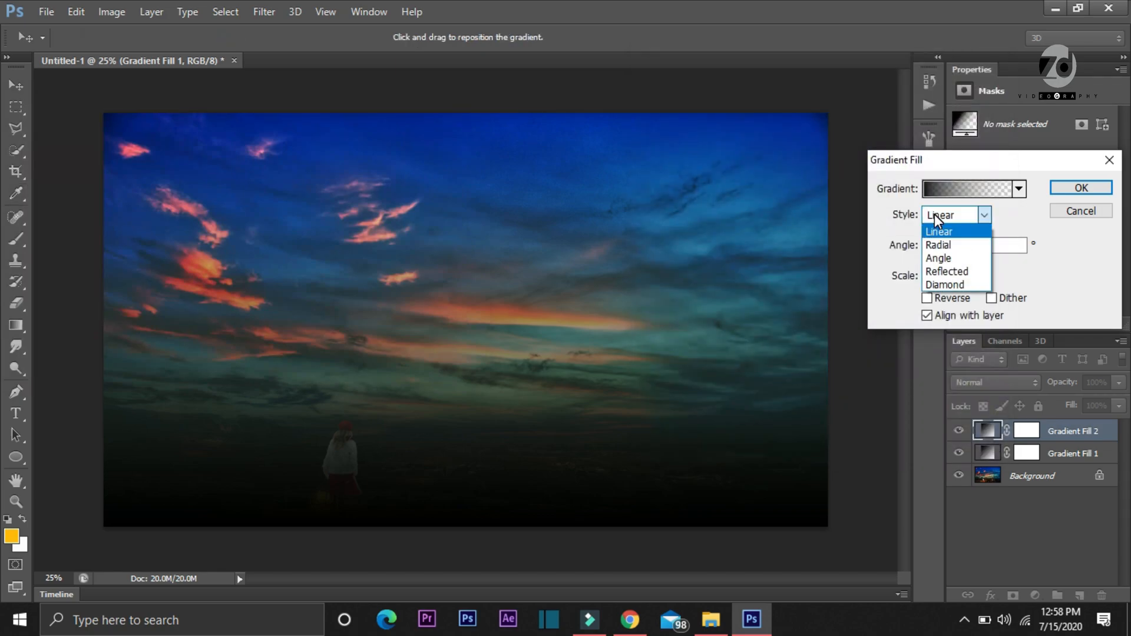
pyautogui.click(940, 239)
pyautogui.click(929, 296)
pyautogui.click(962, 275)
pyautogui.moveTo(961, 295); pyautogui.dragTo(971, 295)
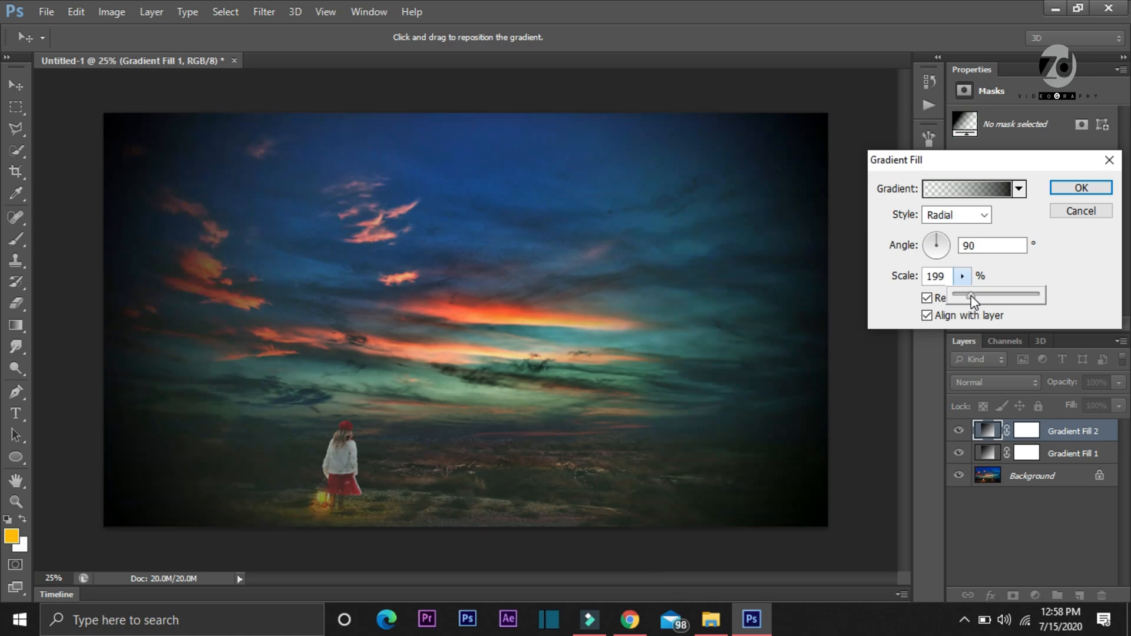
pyautogui.click(1076, 191)
# Try Multiply on the second gradient fill layer, settle on Soft Light, and toggle the layer's visibility to compare
pyautogui.click(997, 382)
pyautogui.click(976, 63)
pyautogui.click(960, 384)
pyautogui.click(982, 232)
pyautogui.click(959, 431)
pyautogui.click(958, 431)
pyautogui.click(959, 431)
pyautogui.click(958, 432)
# Set the second gradient fill's angle to 143.13°, accept it, and compare the image with the layer hidden and shown
pyautogui.doubleClick(989, 431)
pyautogui.click(929, 242)
pyautogui.moveTo(928, 242)
pyautogui.mouseDown()
pyautogui.moveTo(921, 250)
pyautogui.moveTo(932, 244)
pyautogui.mouseUp()
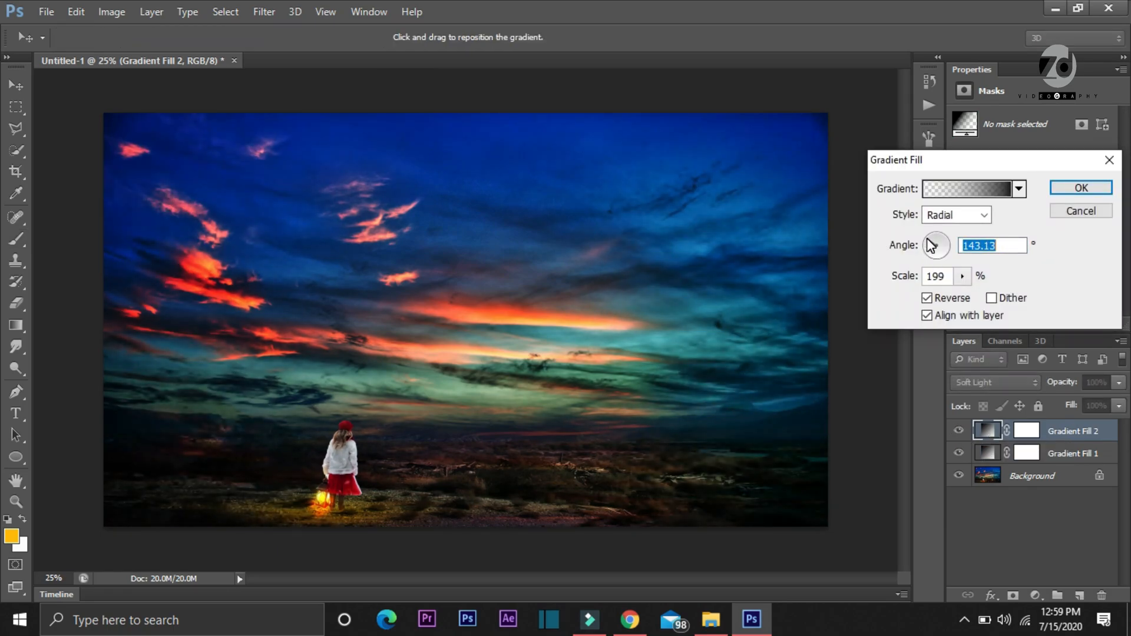
pyautogui.click(1081, 187)
pyautogui.click(959, 430)
pyautogui.click(959, 430)
pyautogui.click(959, 431)
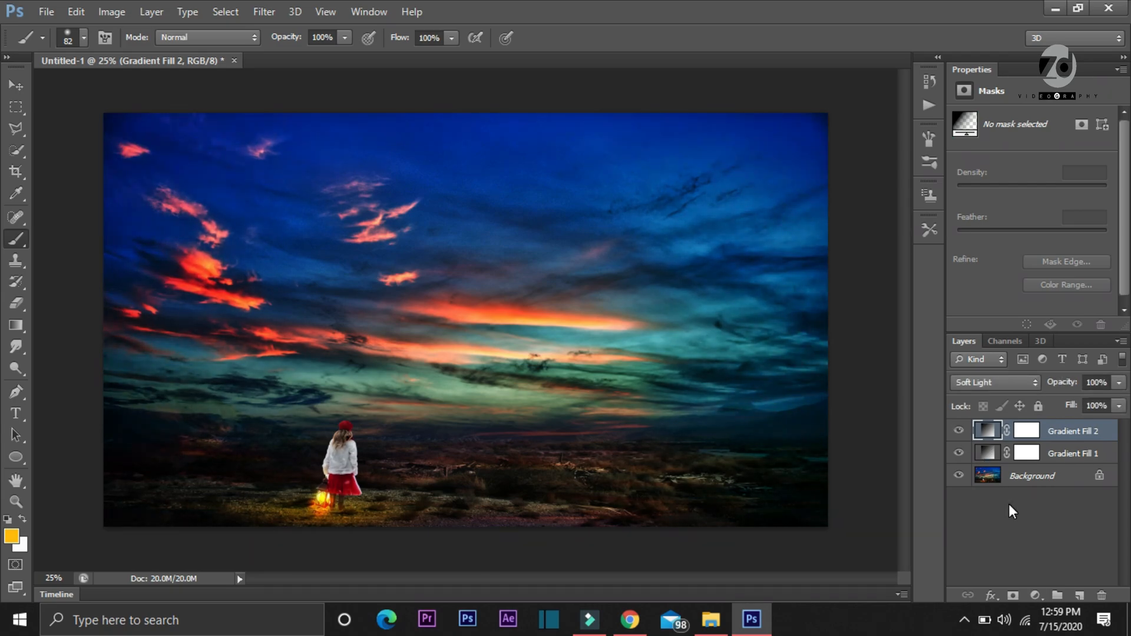
# Add a Curves adjustment layer and shape its red channel, lifting the shadow point to input 66, output 82
pyautogui.click(1036, 596)
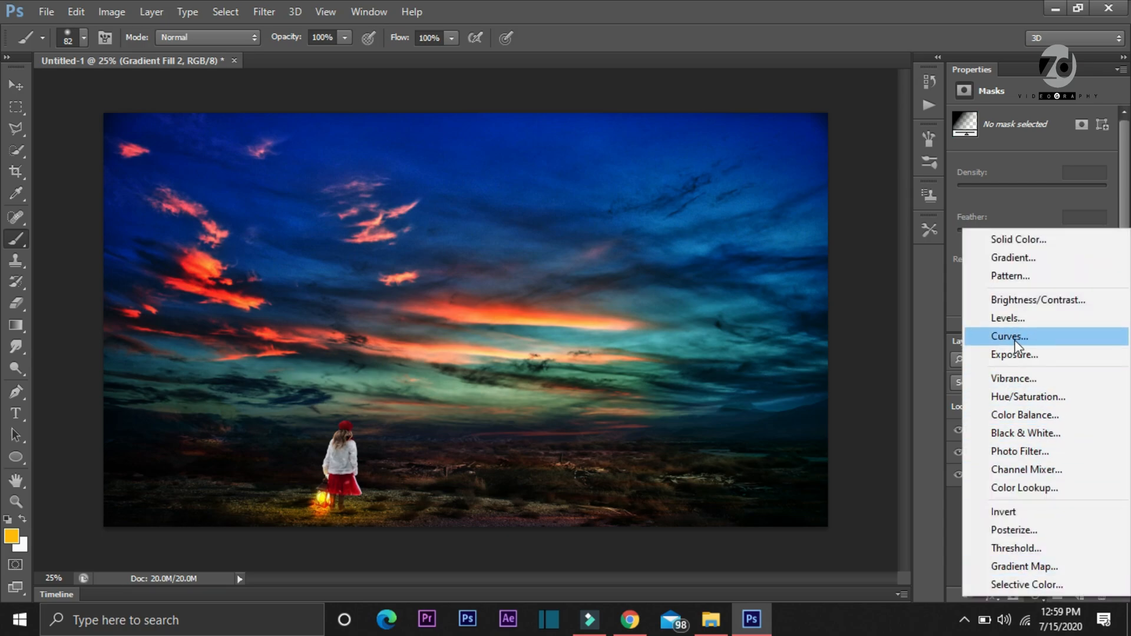
pyautogui.click(1013, 337)
pyautogui.click(1023, 141)
pyautogui.click(1010, 173)
pyautogui.moveTo(1075, 187); pyautogui.dragTo(1081, 185)
pyautogui.moveTo(1027, 235); pyautogui.dragTo(1025, 238)
# Lower the green channel's curve slightly and adjust the highlight and shadow points of the blue channel's curve
pyautogui.click(1023, 141)
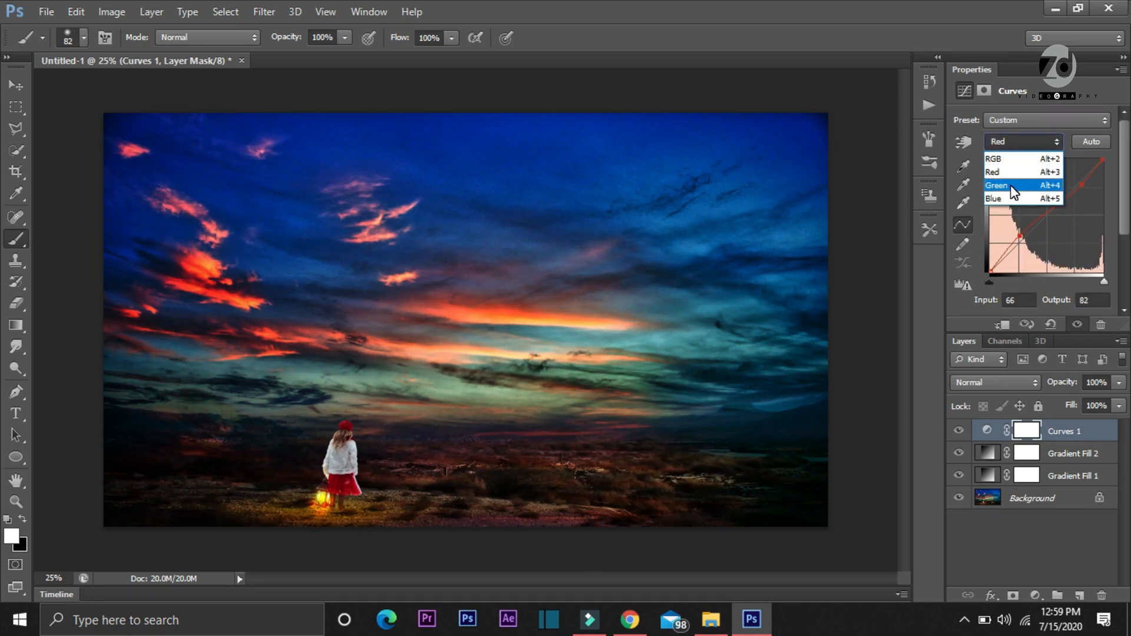
pyautogui.click(1005, 181)
pyautogui.moveTo(1083, 179); pyautogui.dragTo(1085, 179)
pyautogui.moveTo(1027, 239); pyautogui.dragTo(1020, 245)
pyautogui.click(1024, 140)
pyautogui.click(1007, 181)
pyautogui.moveTo(1088, 184); pyautogui.dragTo(1015, 253)
# Adjust the composite RGB curve with a shadow point at input 53, output 52, and deselect the Curves layer
pyautogui.click(1024, 141)
pyautogui.click(1011, 151)
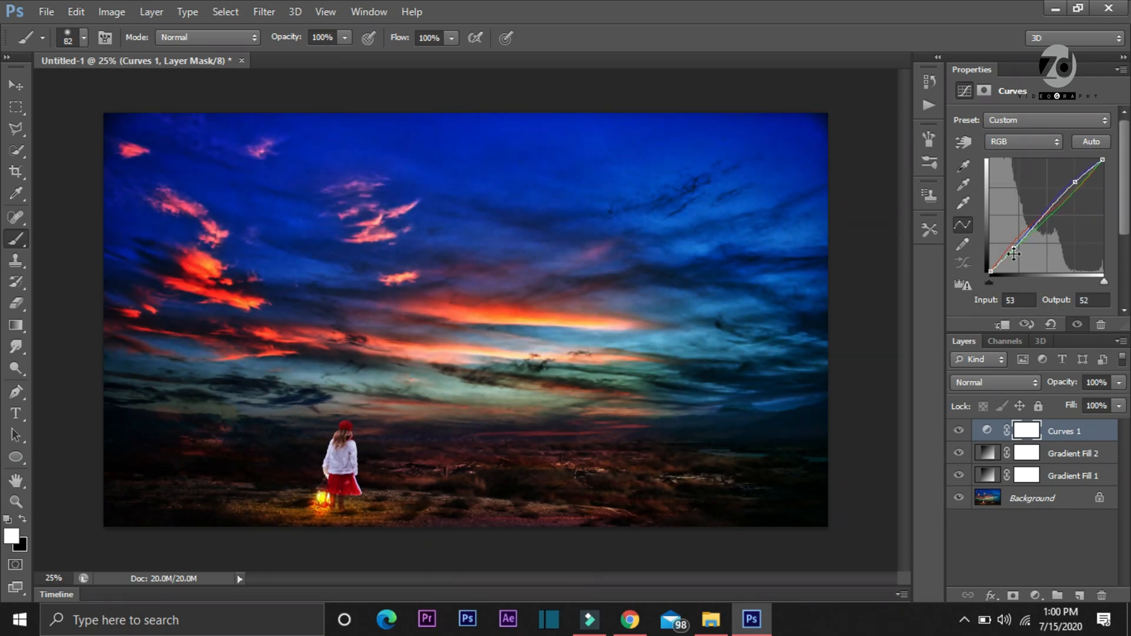
pyautogui.click(996, 534)
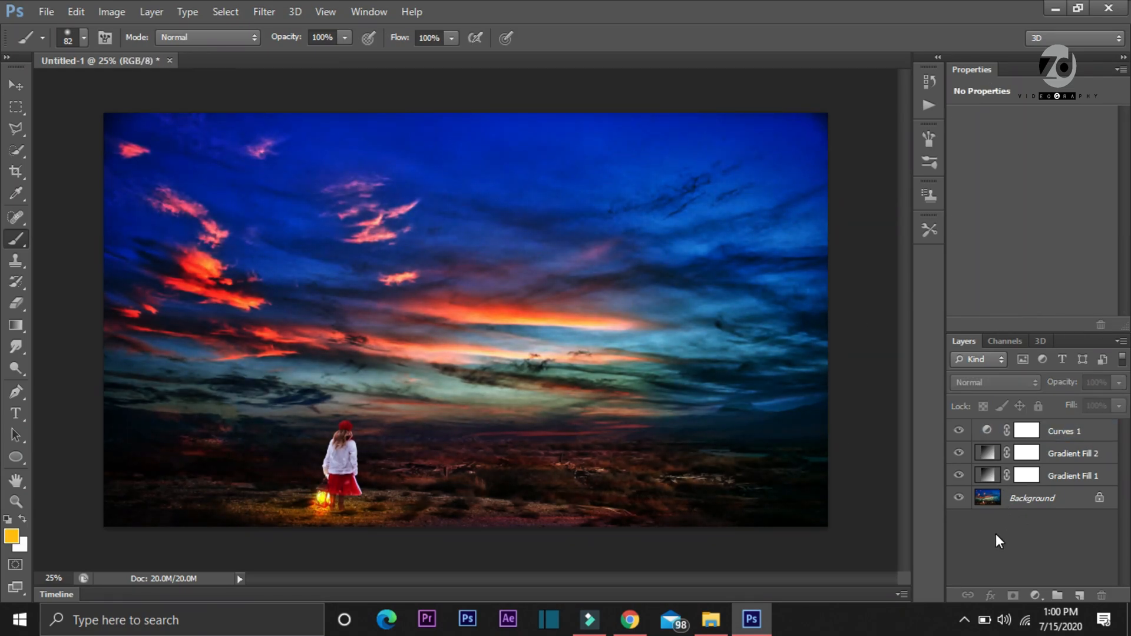
# Add a Brightness/Contrast adjustment layer with brightness 25 and contrast 4
pyautogui.click(1035, 595)
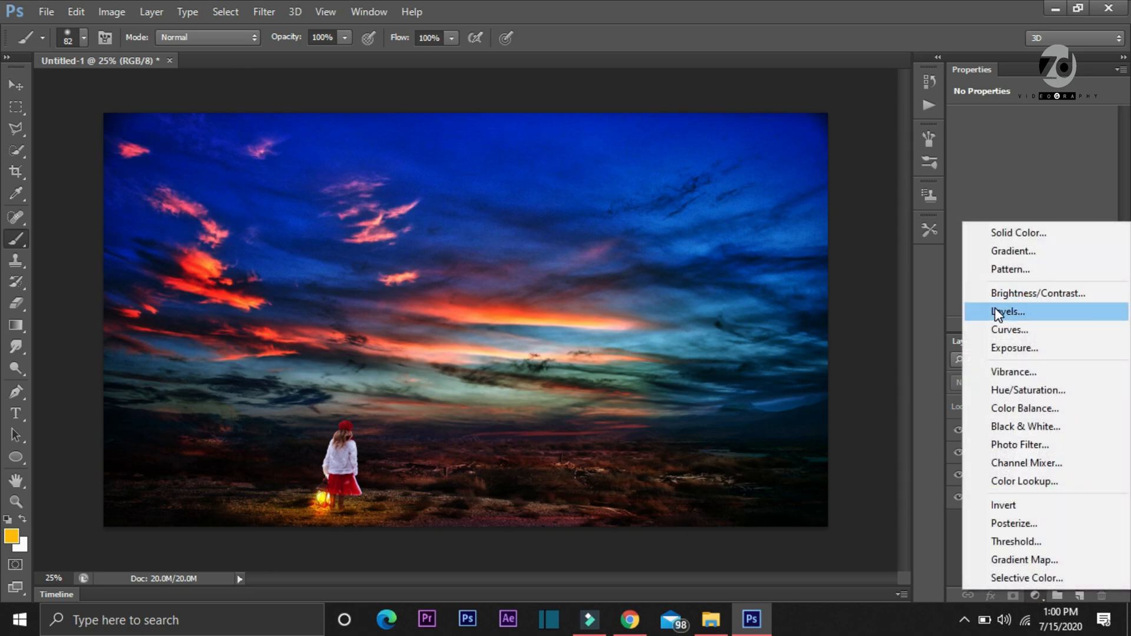
pyautogui.click(1010, 295)
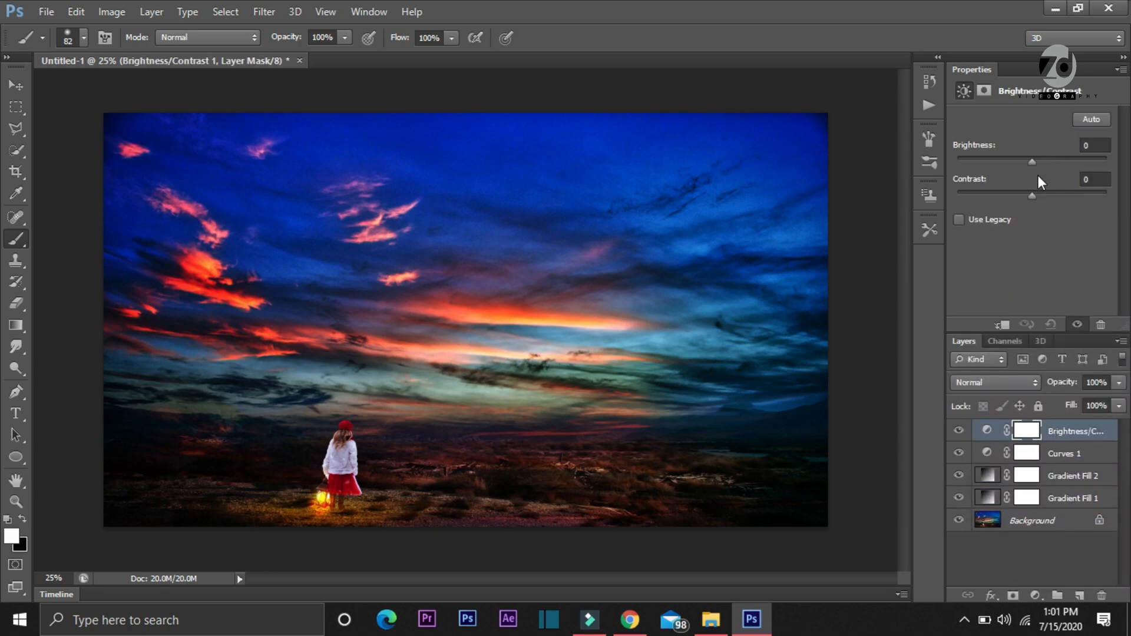
pyautogui.moveTo(1030, 161); pyautogui.dragTo(1044, 157)
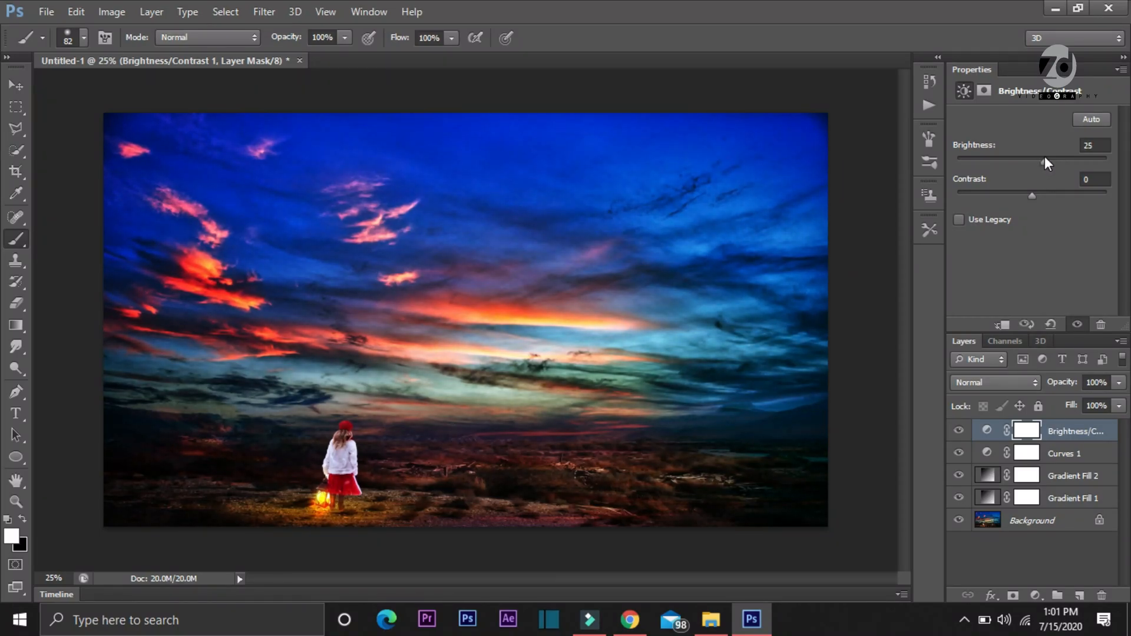
pyautogui.moveTo(1034, 196); pyautogui.dragTo(1035, 194)
# Add a third gradient fill layer, rotate it to darken from the upper-right corner, and set its starting color stop to black
pyautogui.click(1036, 594)
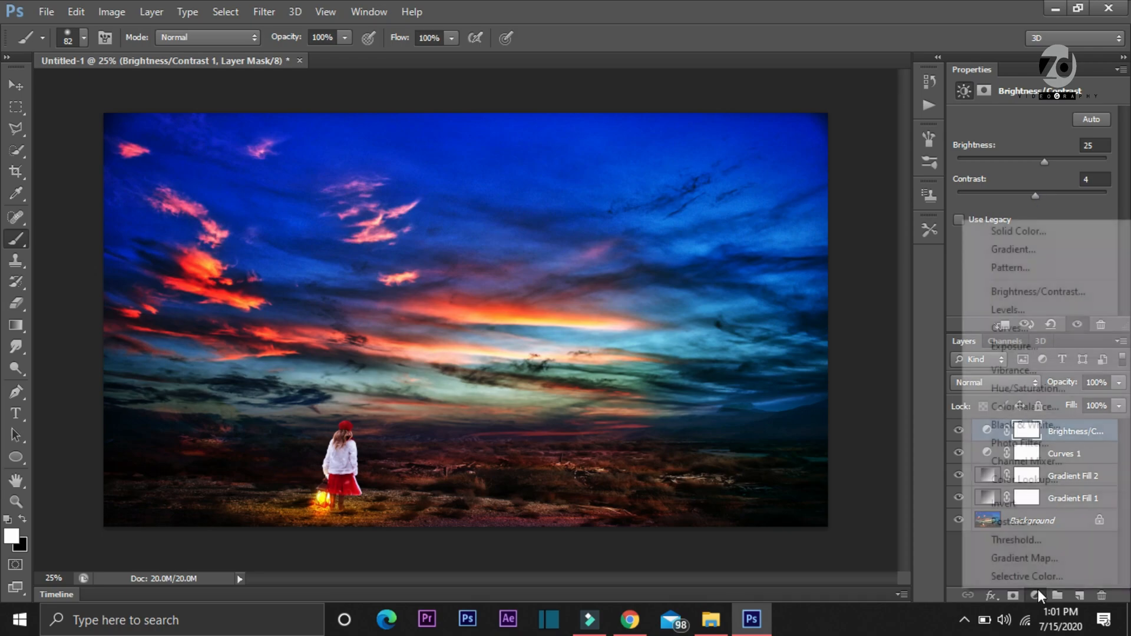
pyautogui.click(1009, 250)
pyautogui.moveTo(939, 246); pyautogui.dragTo(936, 257)
pyautogui.click(966, 188)
pyautogui.click(660, 345)
pyautogui.click(739, 413)
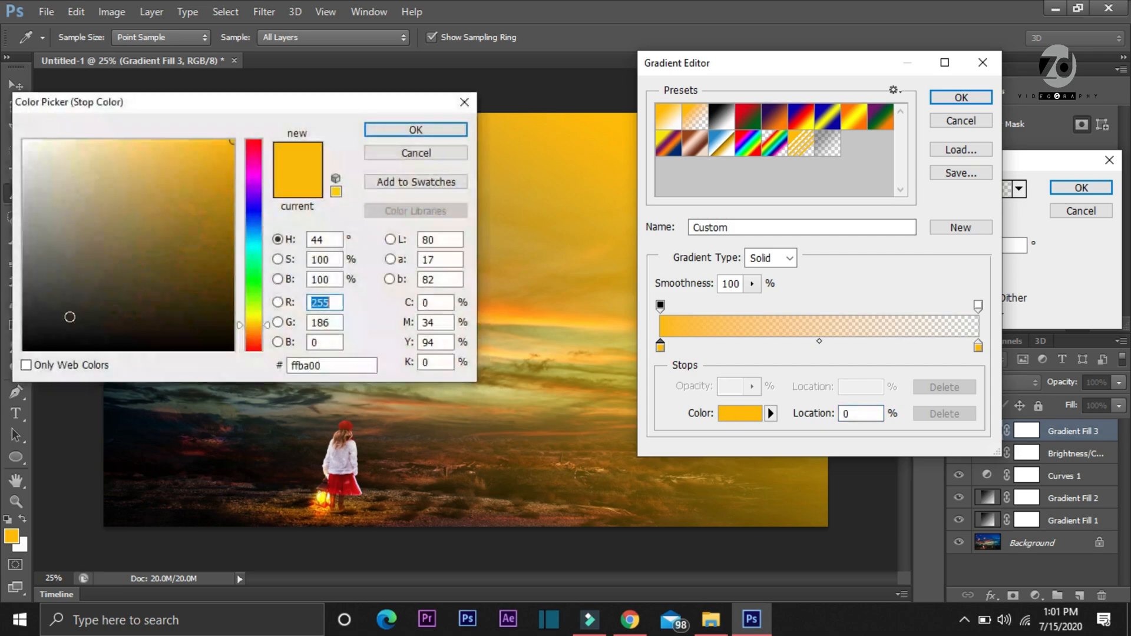
pyautogui.moveTo(70, 317); pyautogui.dragTo(2, 361)
pyautogui.click(448, 135)
# Set the third gradient's end color stop to purple and accept the gradient and its fill settings
pyautogui.moveTo(848, 65); pyautogui.dragTo(924, 55)
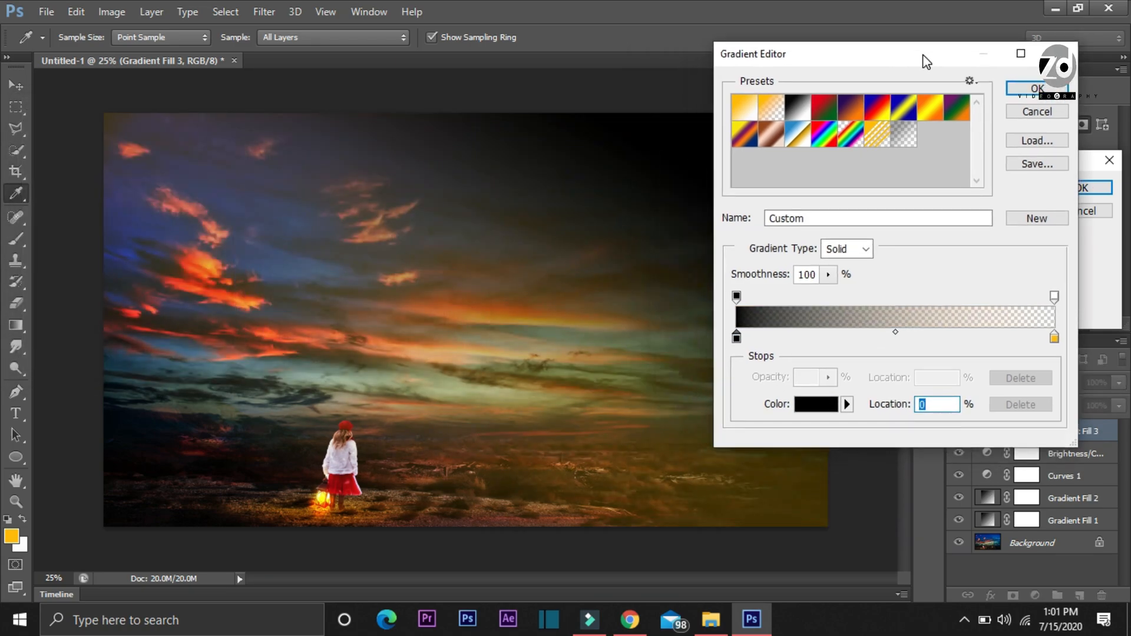
pyautogui.click(1055, 341)
pyautogui.click(816, 404)
pyautogui.moveTo(246, 271); pyautogui.dragTo(254, 188)
pyautogui.click(416, 130)
pyautogui.moveTo(836, 61); pyautogui.dragTo(78, 30)
pyautogui.click(278, 58)
pyautogui.click(1081, 187)
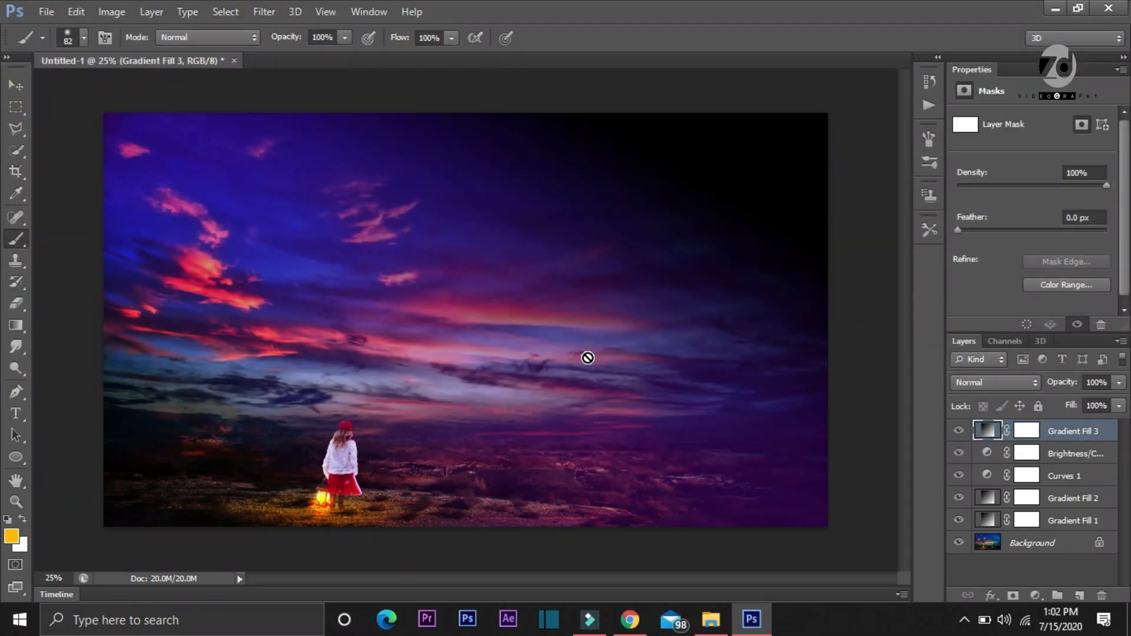
# Try Multiply on the third gradient fill layer and set its blend mode to Soft Light
pyautogui.click(1000, 384)
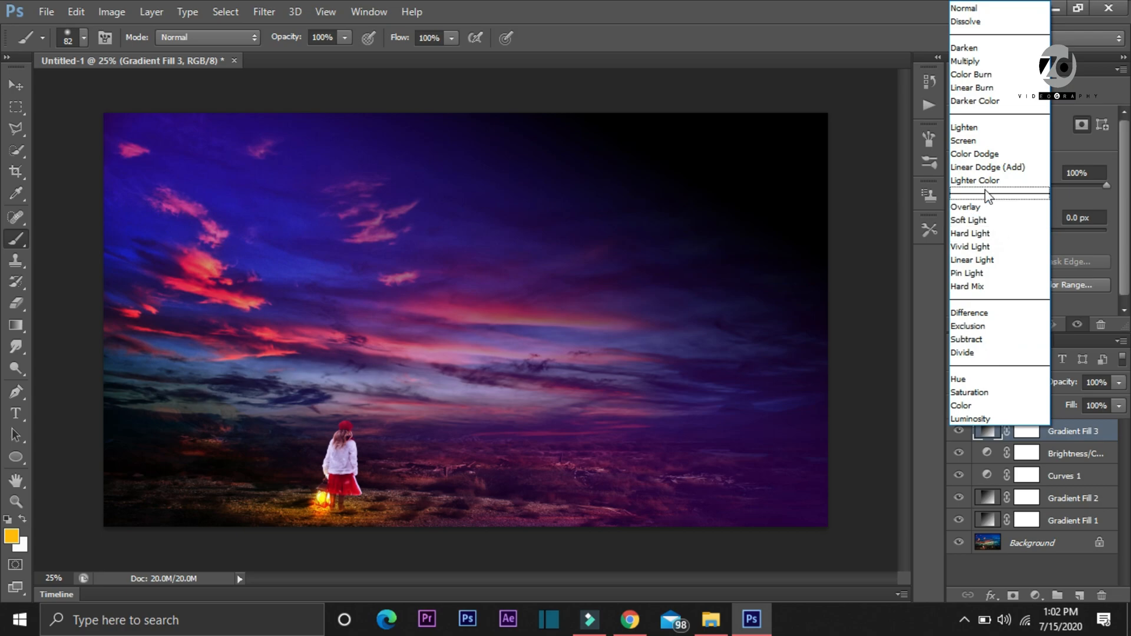
pyautogui.click(977, 61)
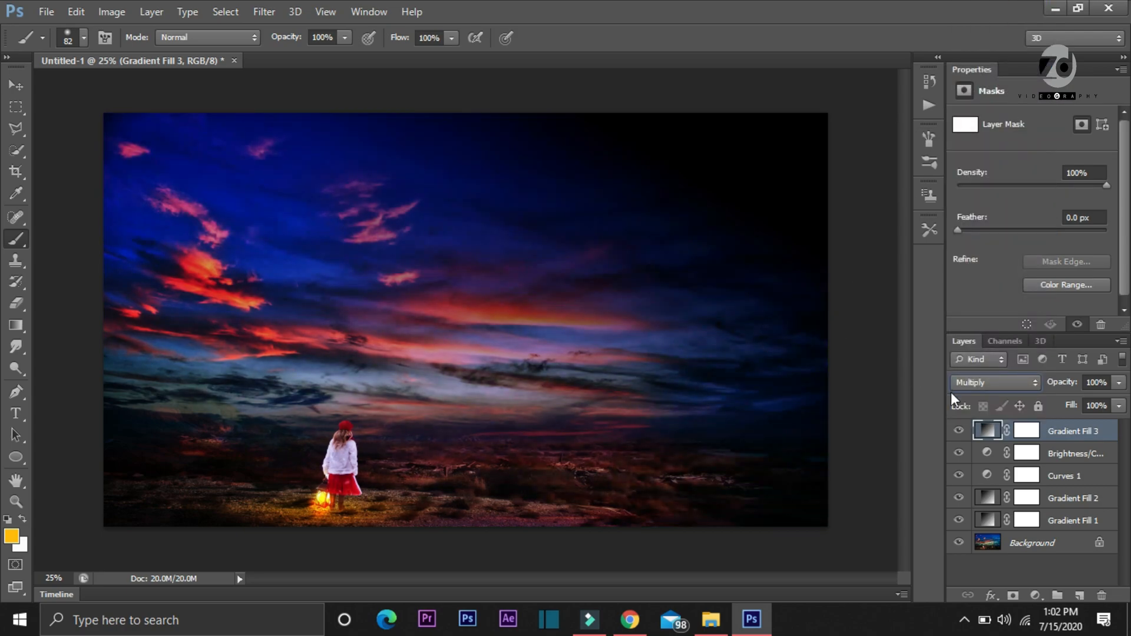
pyautogui.click(977, 387)
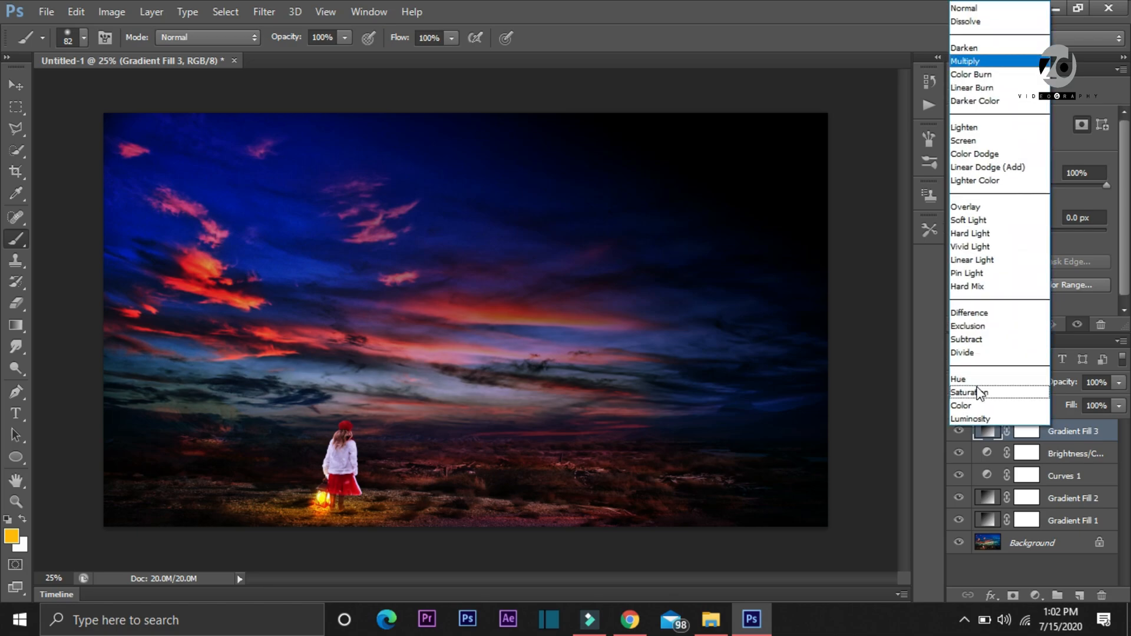
pyautogui.click(970, 220)
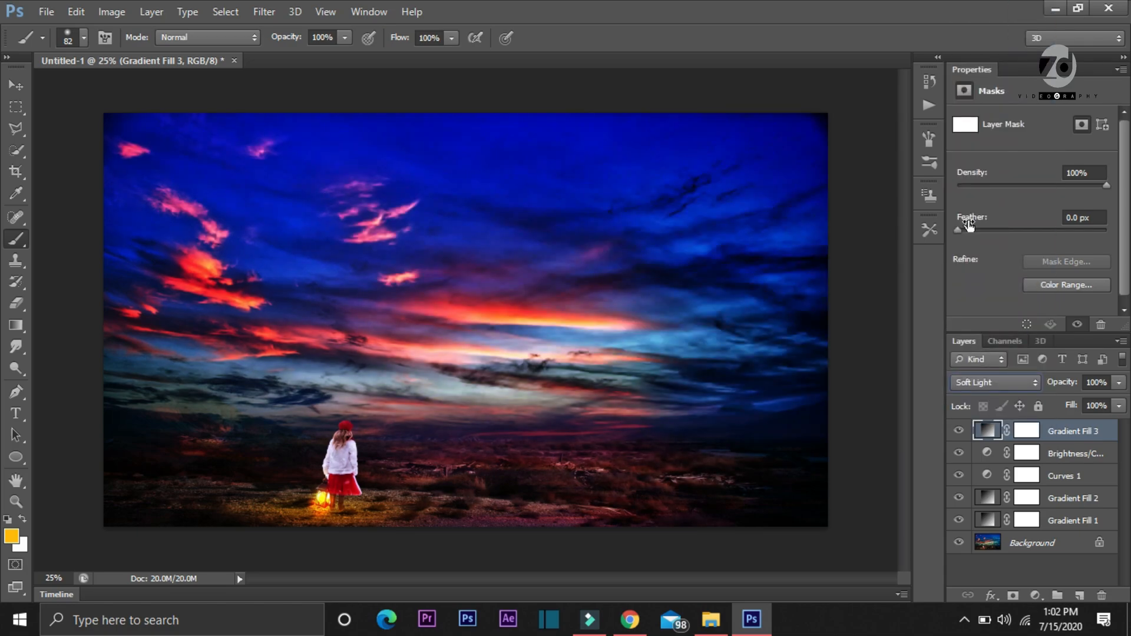
# Toggle the third gradient fill layer's visibility repeatedly to examine its effect on the sky
pyautogui.click(959, 433)
pyautogui.click(959, 432)
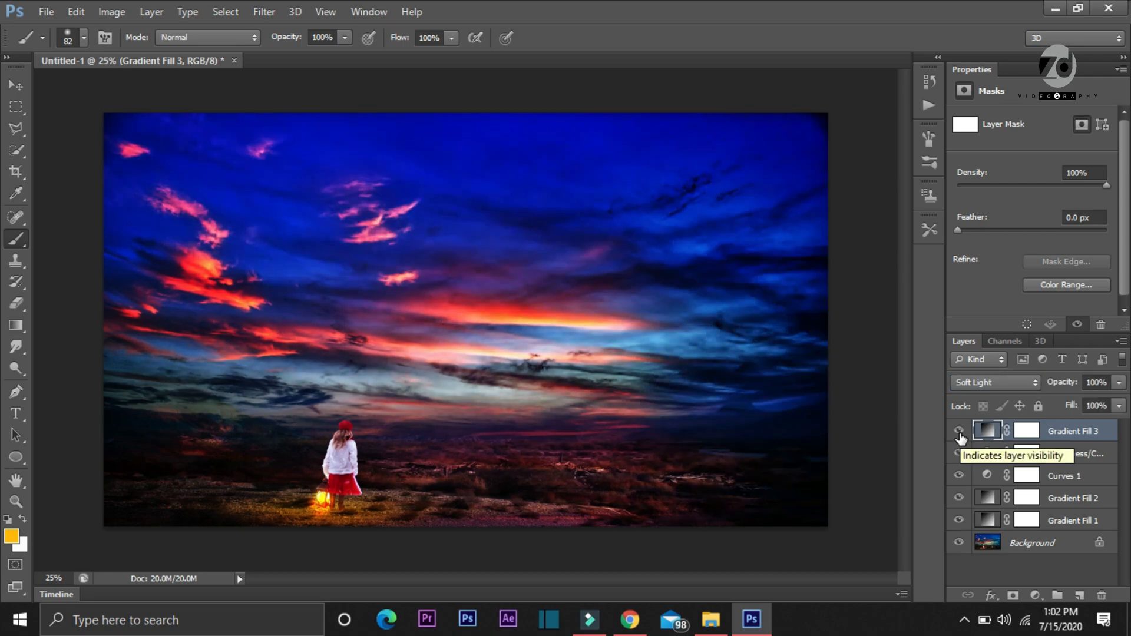
pyautogui.click(960, 434)
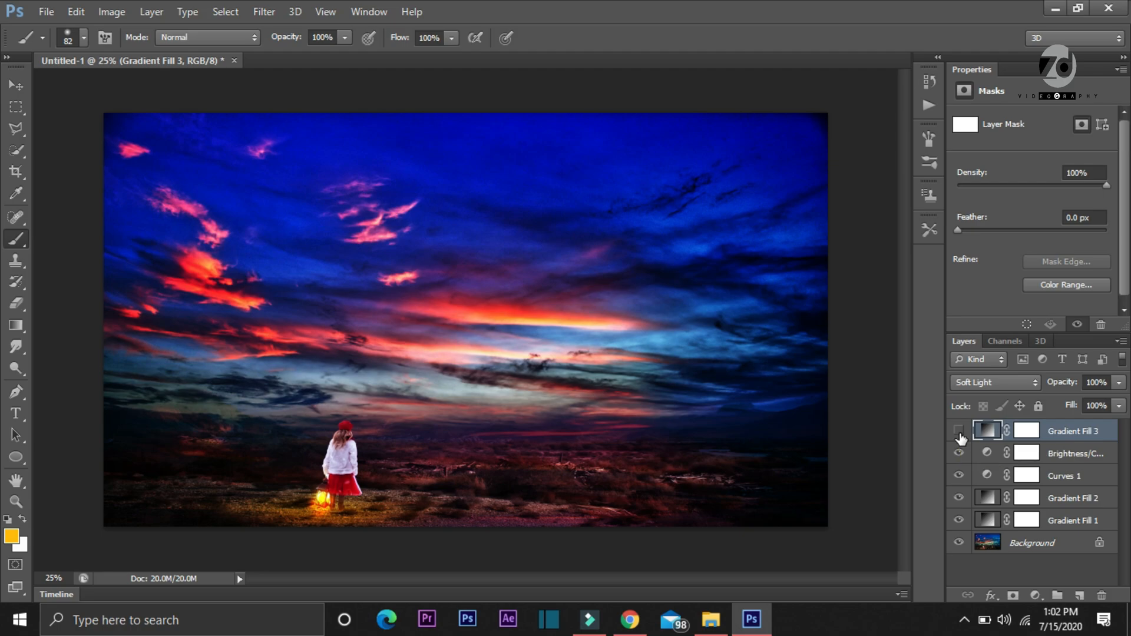
pyautogui.click(959, 432)
pyautogui.click(960, 433)
pyautogui.click(959, 432)
# Change the third gradient fill to Radial style at 189% scale and reposition the gradient toward the image's upper-right corner
pyautogui.doubleClick(982, 435)
pyautogui.click(957, 215)
pyautogui.click(943, 231)
pyautogui.moveTo(570, 310); pyautogui.dragTo(790, 117)
# Set the third gradient fill's angle to -59.04°, accept it, and toggle the layer's visibility to compare
pyautogui.click(929, 248)
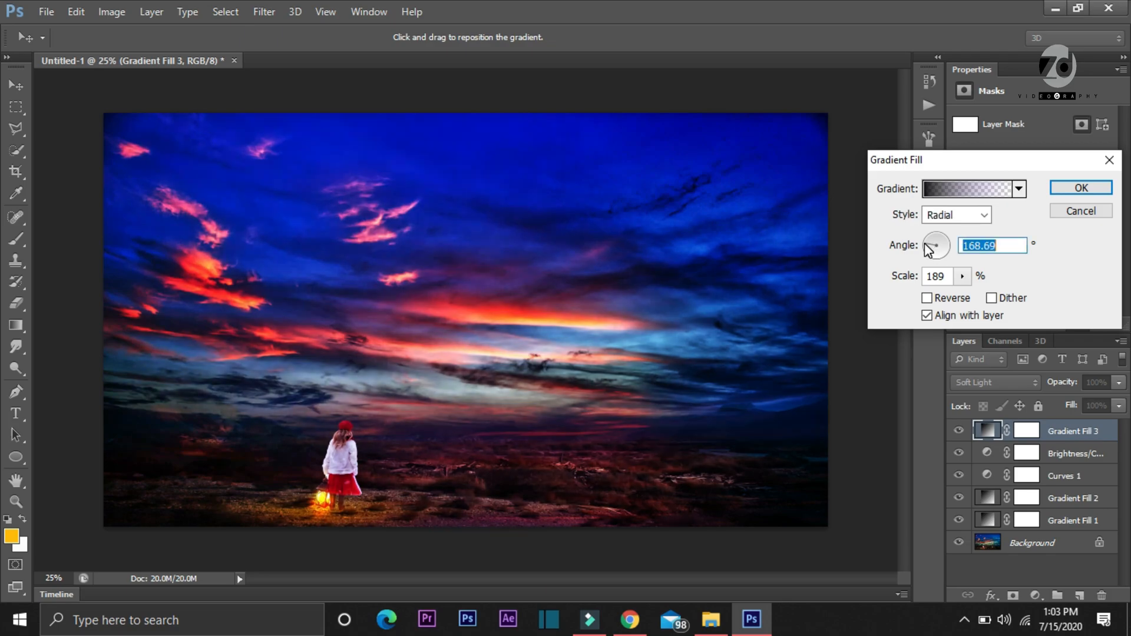
pyautogui.click(946, 240)
pyautogui.moveTo(930, 261)
pyautogui.mouseDown()
pyautogui.moveTo(929, 249)
pyautogui.moveTo(943, 257)
pyautogui.mouseUp()
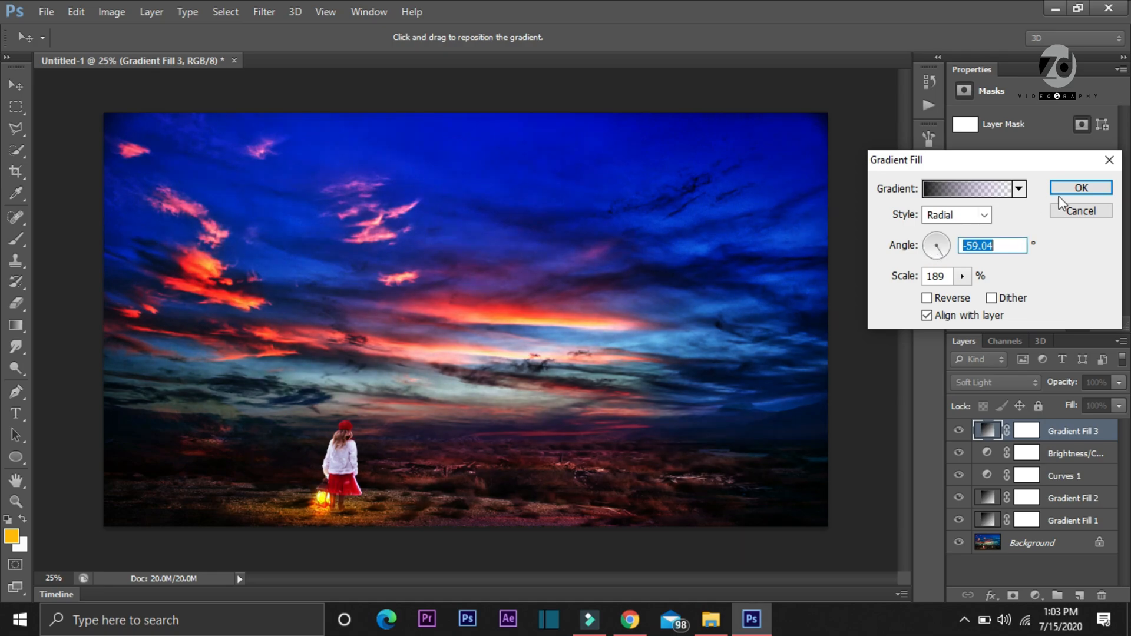
pyautogui.click(1079, 187)
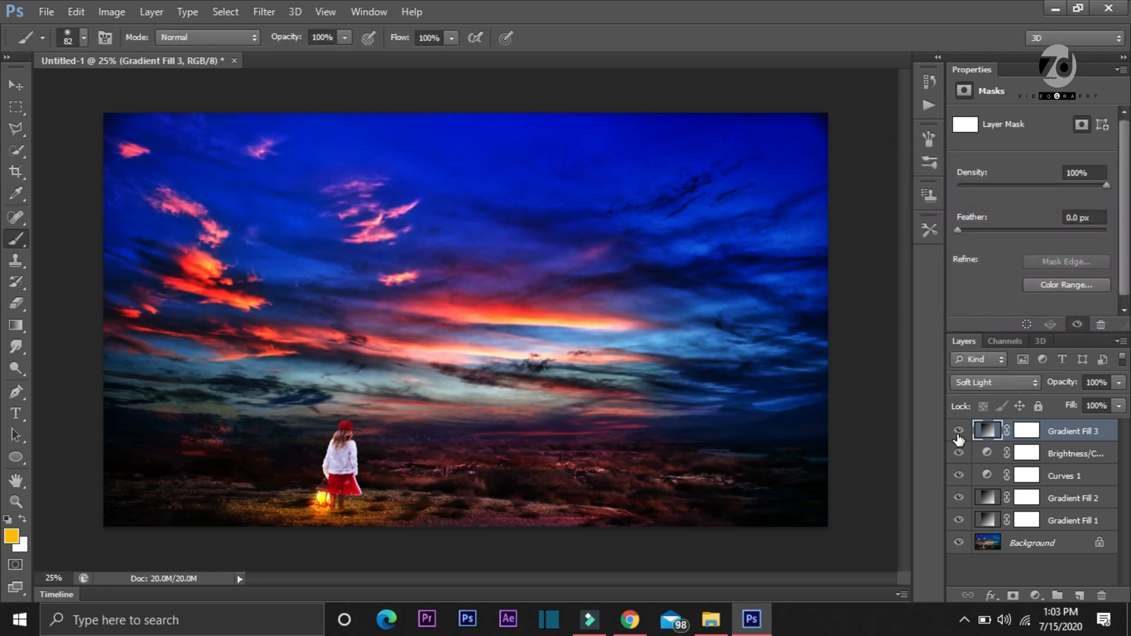
pyautogui.click(959, 433)
pyautogui.click(959, 433)
pyautogui.click(958, 433)
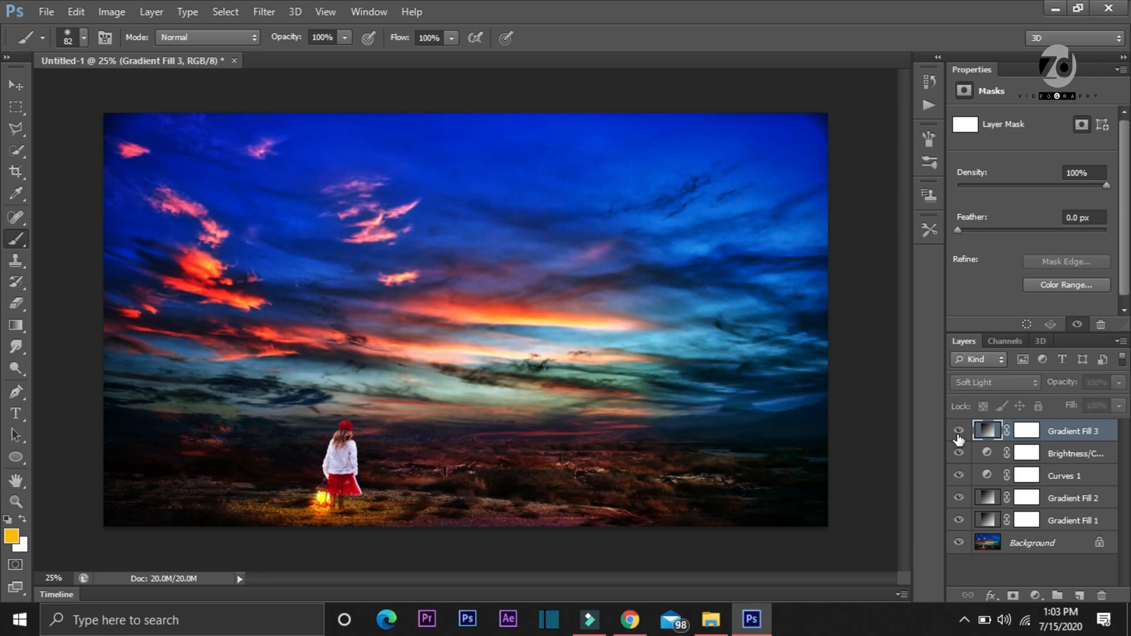
pyautogui.click(959, 433)
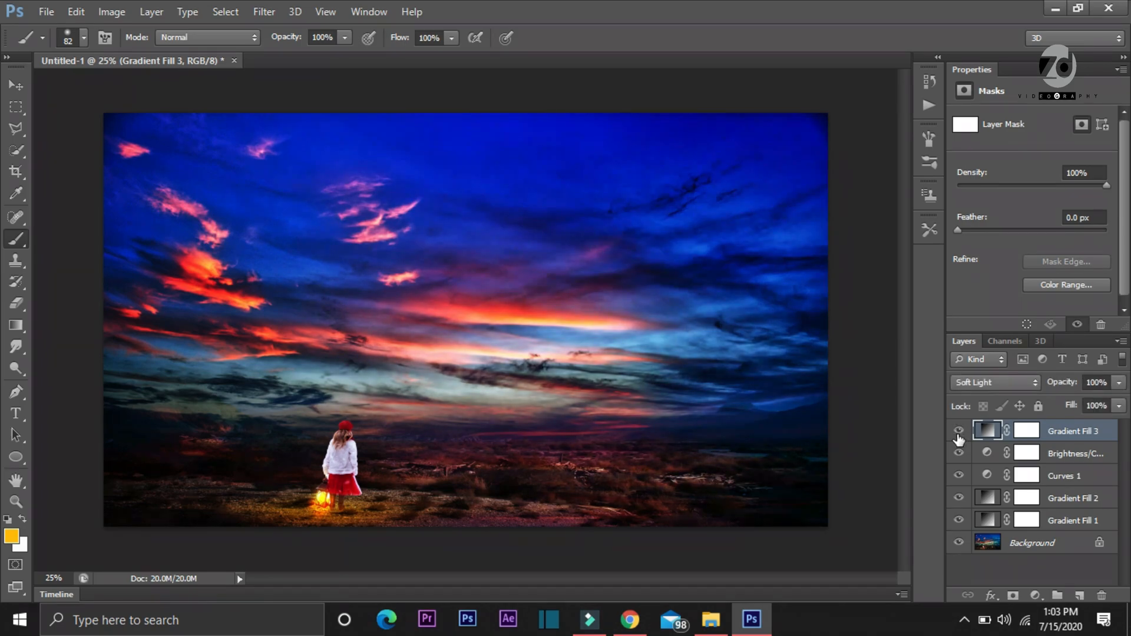
# Merge the three gradient fills, Curves and Brightness/Contrast layers with the Background layer
pyautogui.keyDown('ctrl'); pyautogui.click(1073, 521); pyautogui.keyUp('ctrl')
pyautogui.keyDown('ctrl'); pyautogui.click(1069, 499); pyautogui.keyUp('ctrl')
pyautogui.keyDown('ctrl'); pyautogui.click(1061, 477); pyautogui.keyUp('ctrl')
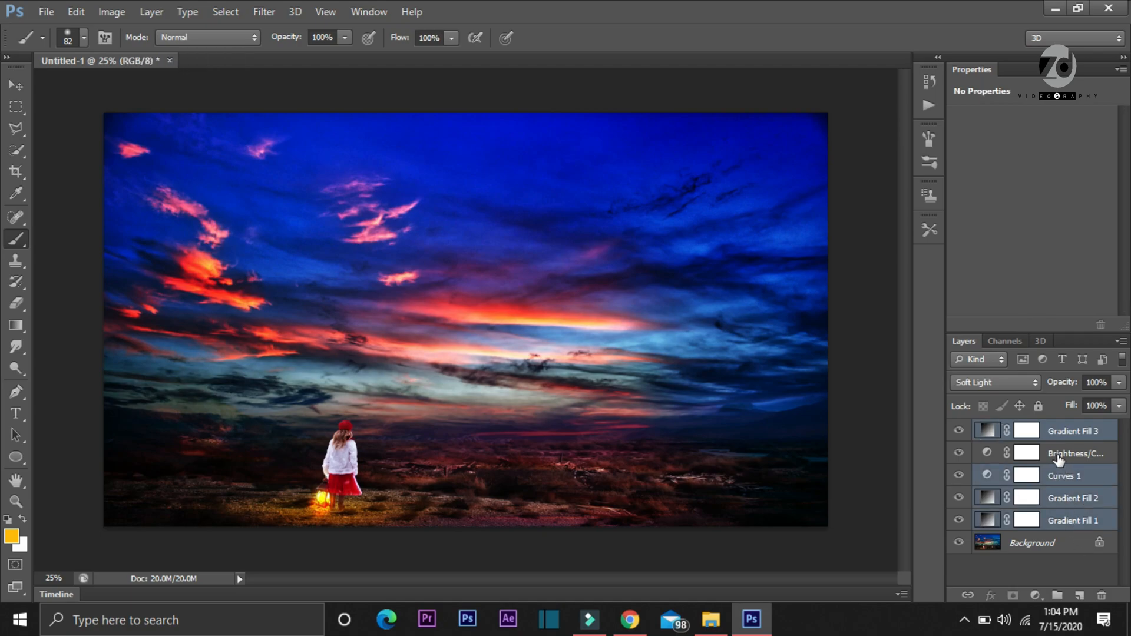
pyautogui.keyDown('ctrl'); pyautogui.click(1058, 459); pyautogui.keyUp('ctrl')
pyautogui.keyDown('ctrl'); pyautogui.click(1067, 545); pyautogui.keyUp('ctrl')
pyautogui.rightClick(1066, 545)
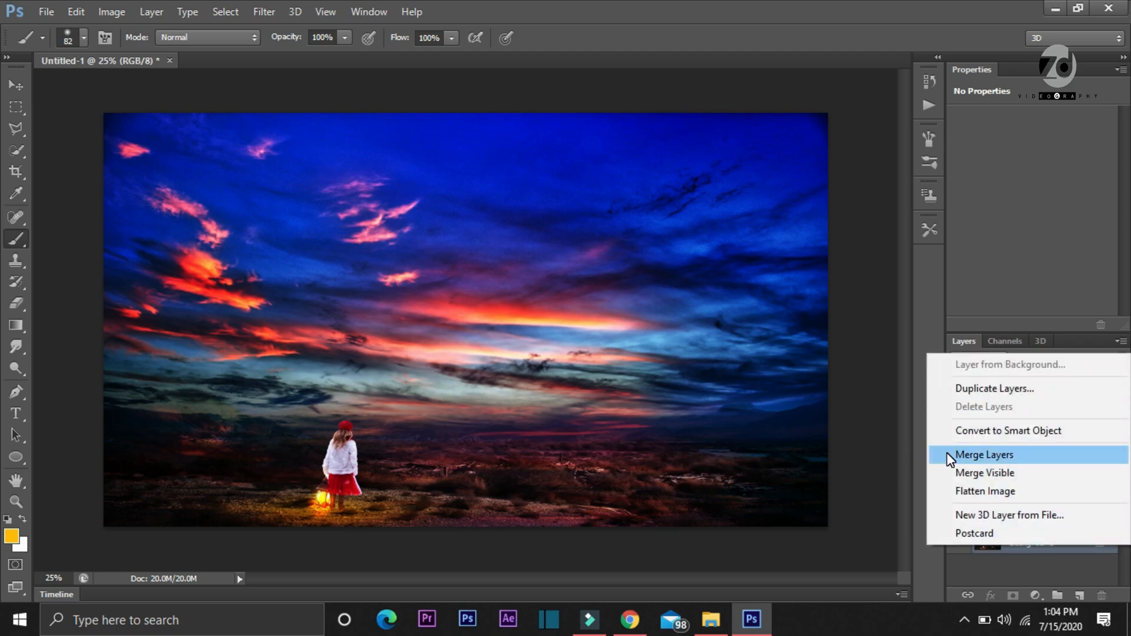
pyautogui.click(947, 454)
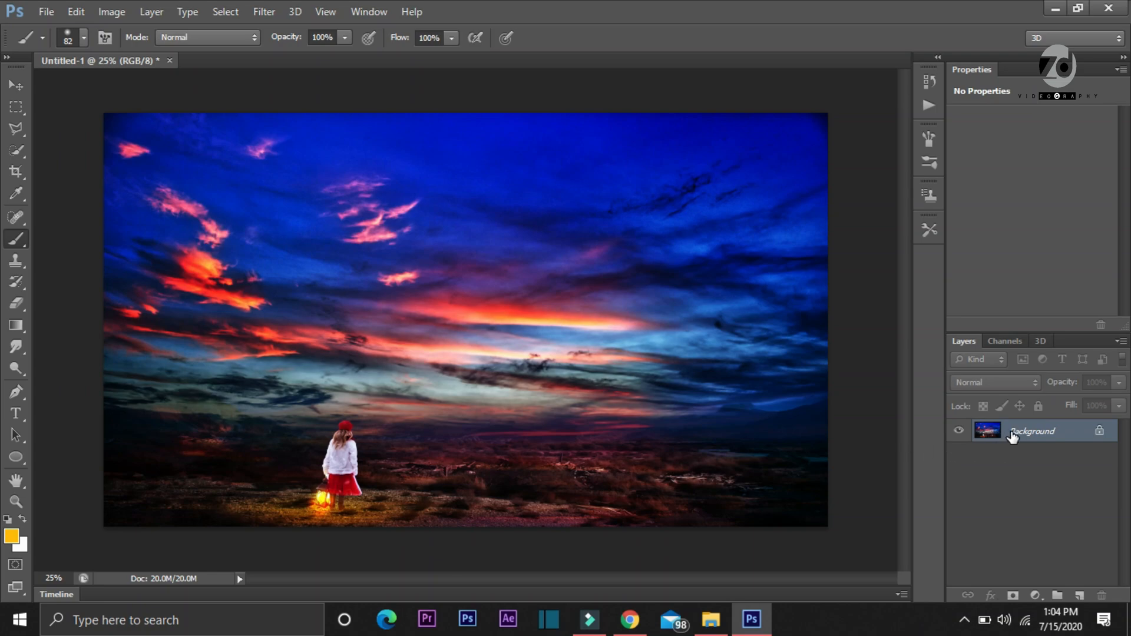
# Apply a Curves adjustment to the merged image with an RGB point at input 195, output 189
pyautogui.hotkey('ctrl', 'm')
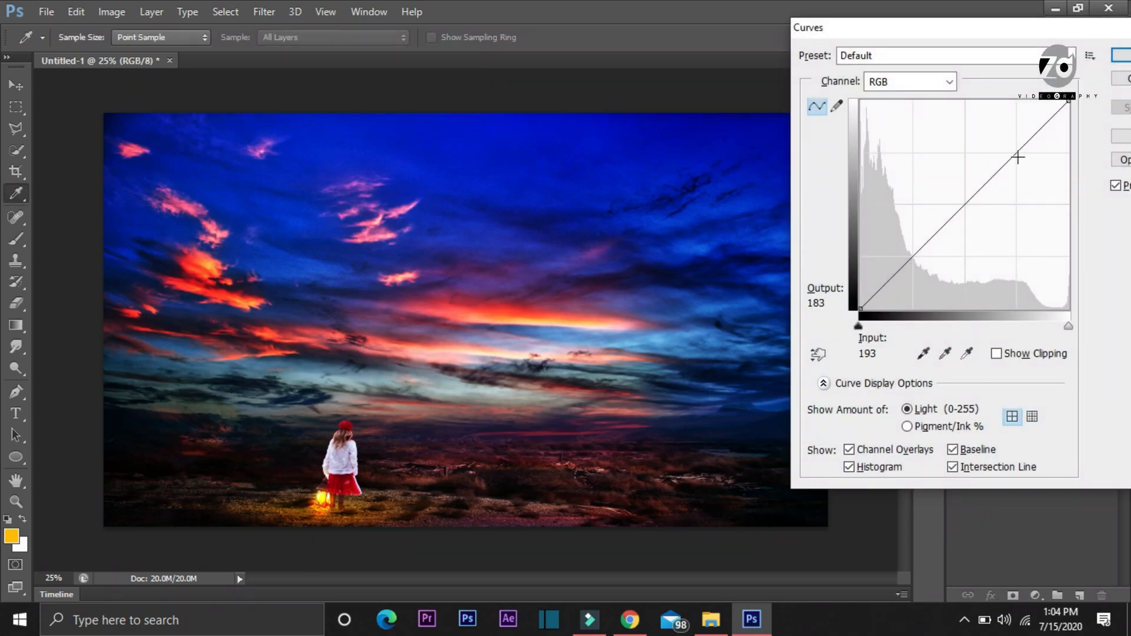
pyautogui.moveTo(1018, 153); pyautogui.dragTo(1020, 154)
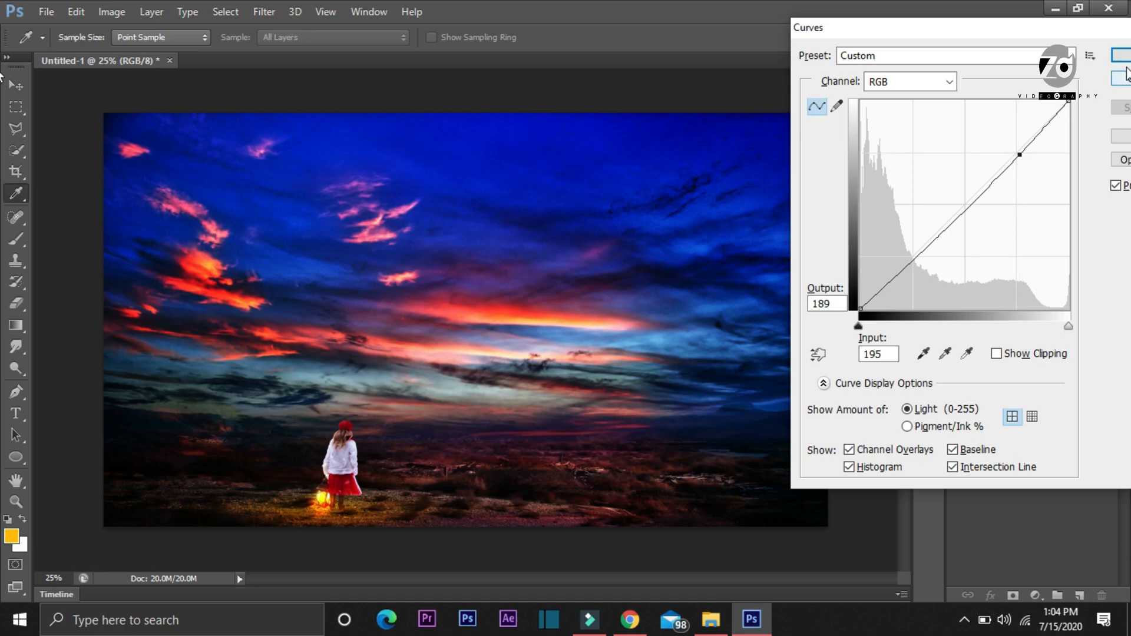
pyautogui.click(1120, 56)
pyautogui.press('b')
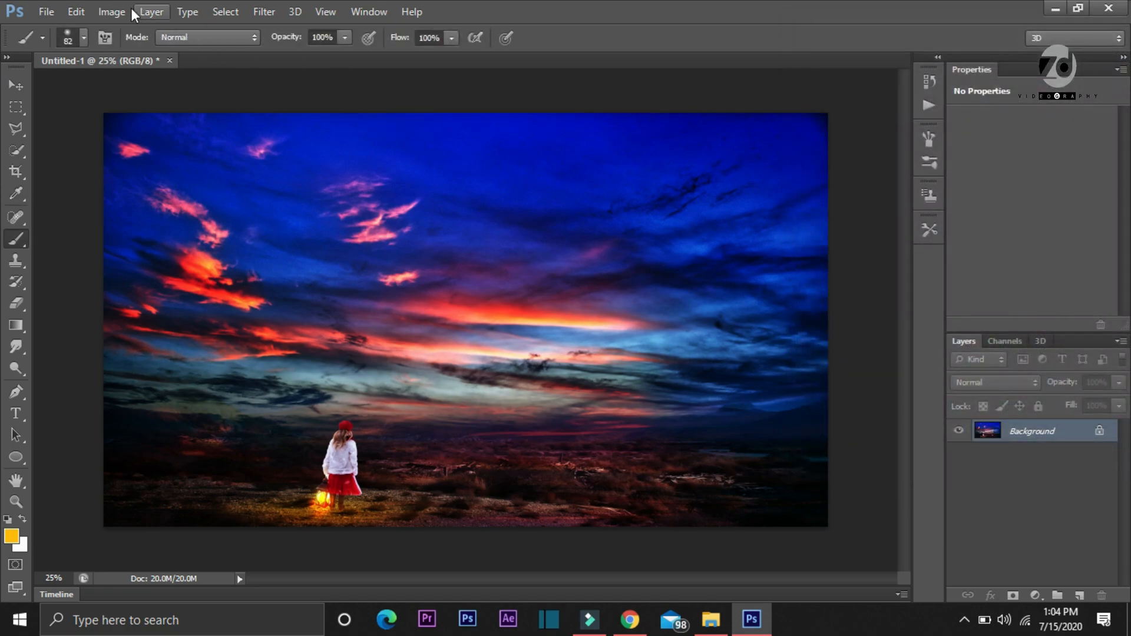
# Save the finished image to the Desktop as a JPEG named "new alone"
pyautogui.click(46, 12)
pyautogui.click(59, 207)
pyautogui.write('new alone')
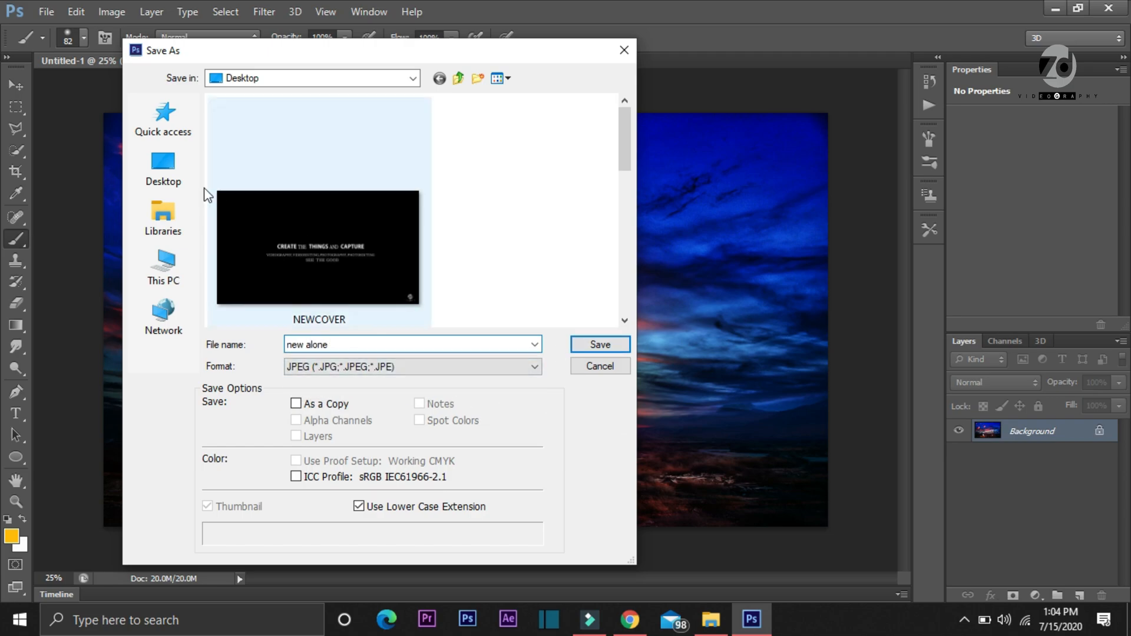
pyautogui.click(176, 177)
pyautogui.click(600, 345)
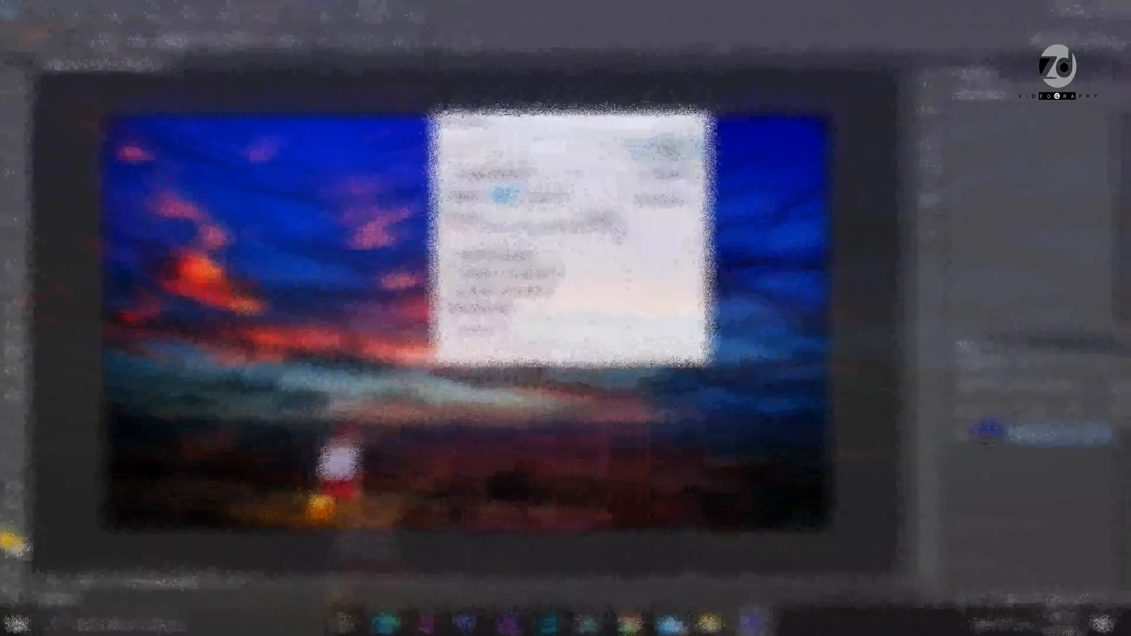